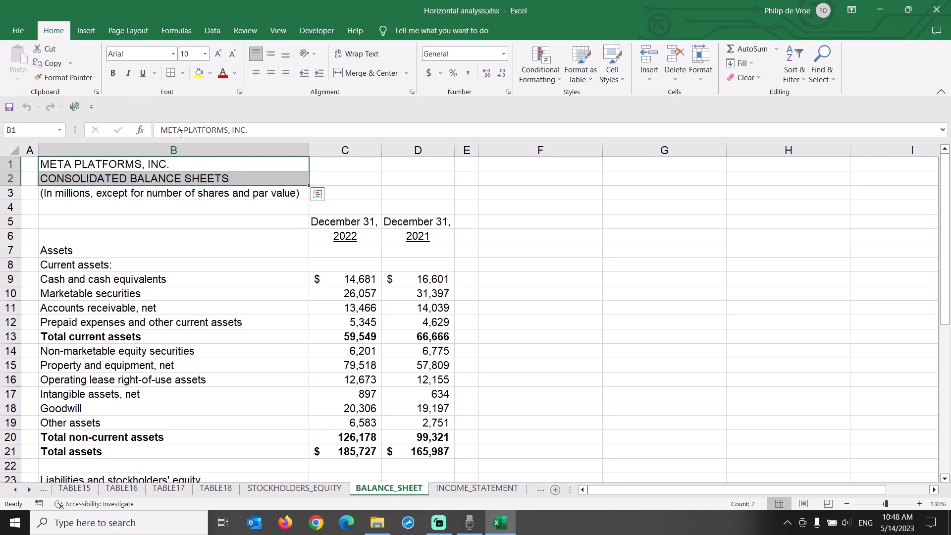
- Bold the company name and statement title in B1:B2 on the BALANCE_SHEET and INCOME_STATEMENT sheets
{"action": "left_click", "coordinate": [113, 73]}
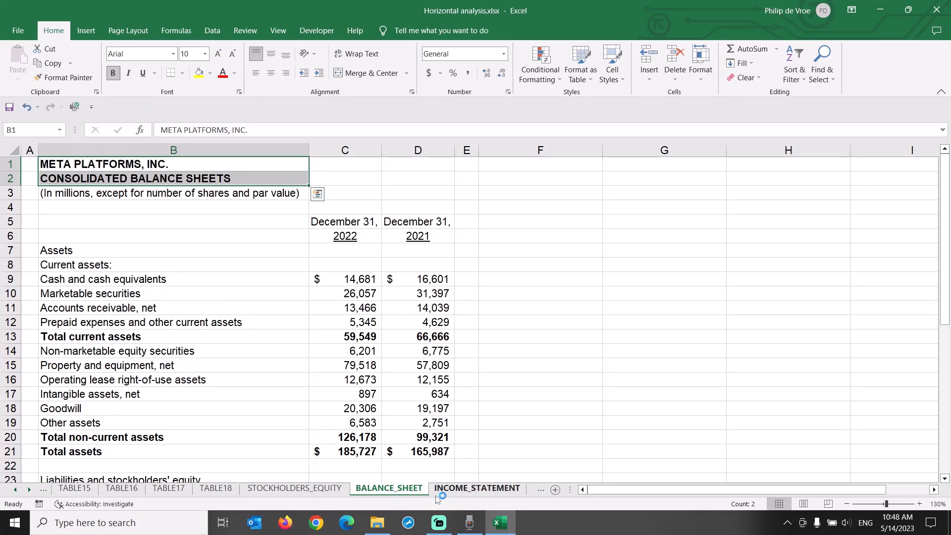
{"action": "left_click", "coordinate": [460, 490]}
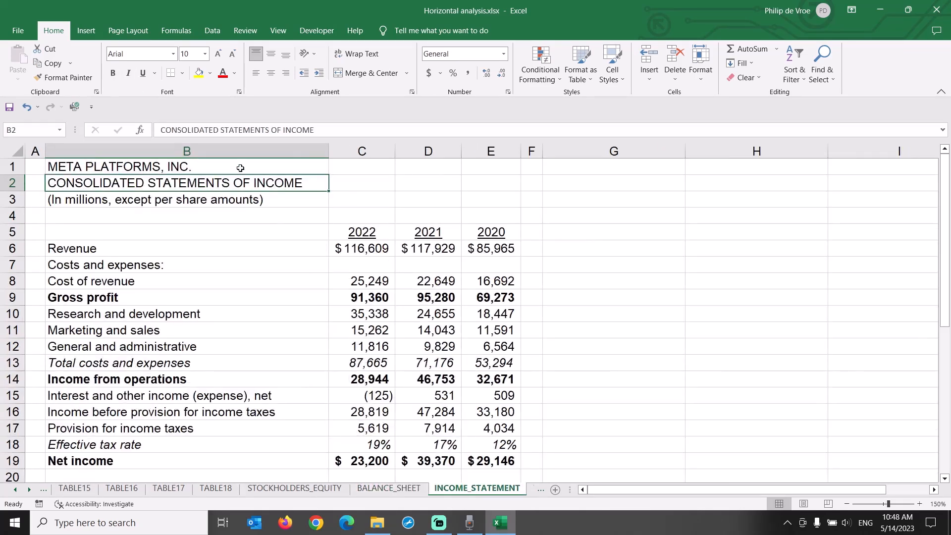
{"action": "left_click_drag", "start_coordinate": [241, 167], "coordinate": [240, 183]}
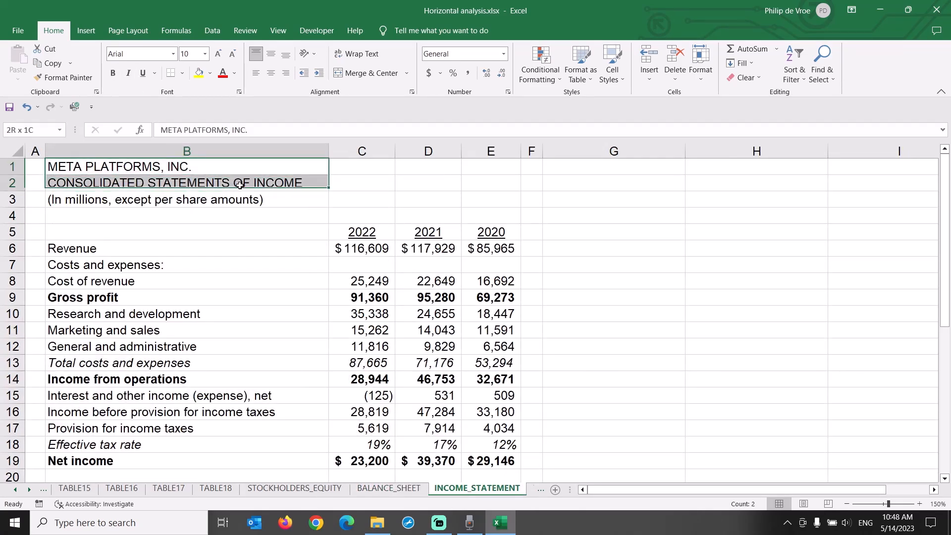
{"action": "left_click", "coordinate": [112, 73]}
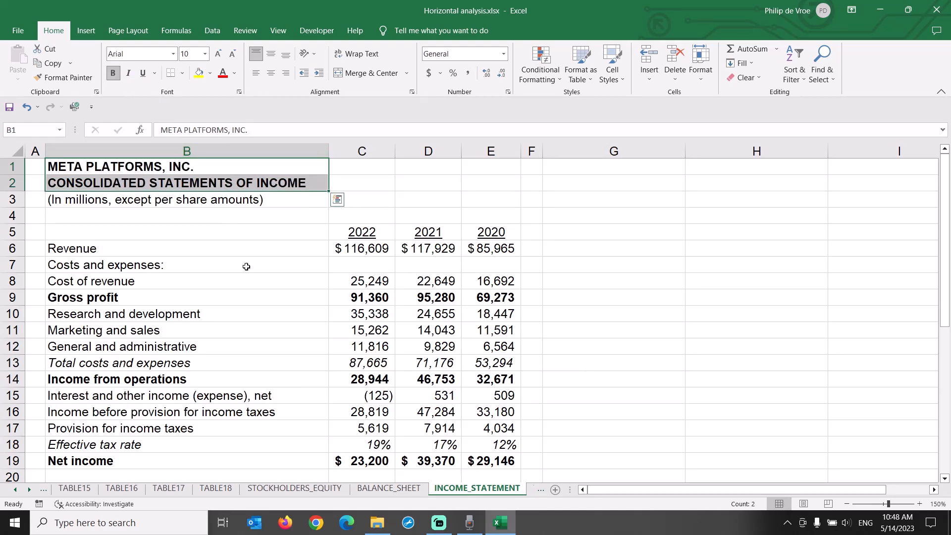
- On the BALANCE_SHEET sheet, compare the 2021 and 2022 figures line by line from cash and cash equivalents through total assets
{"action": "left_click", "coordinate": [393, 489]}
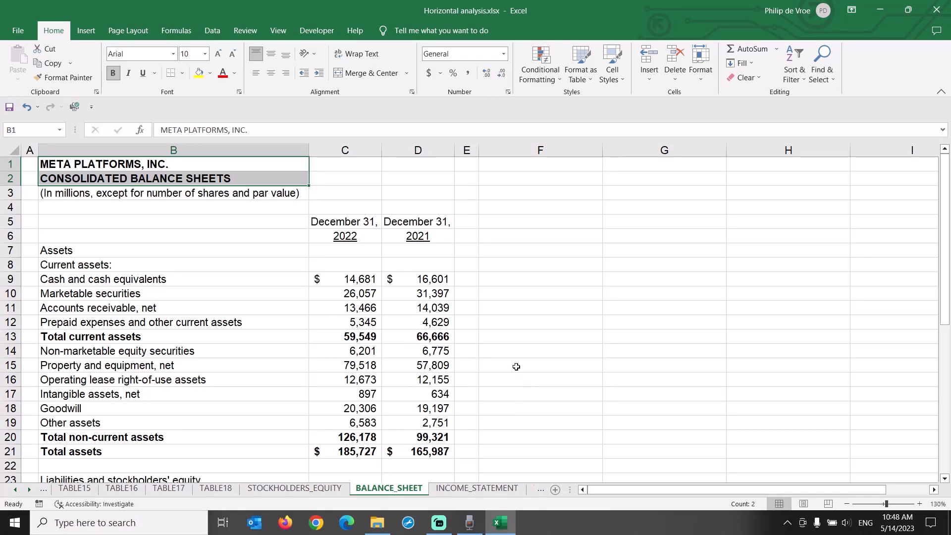
{"action": "left_click", "coordinate": [445, 280]}
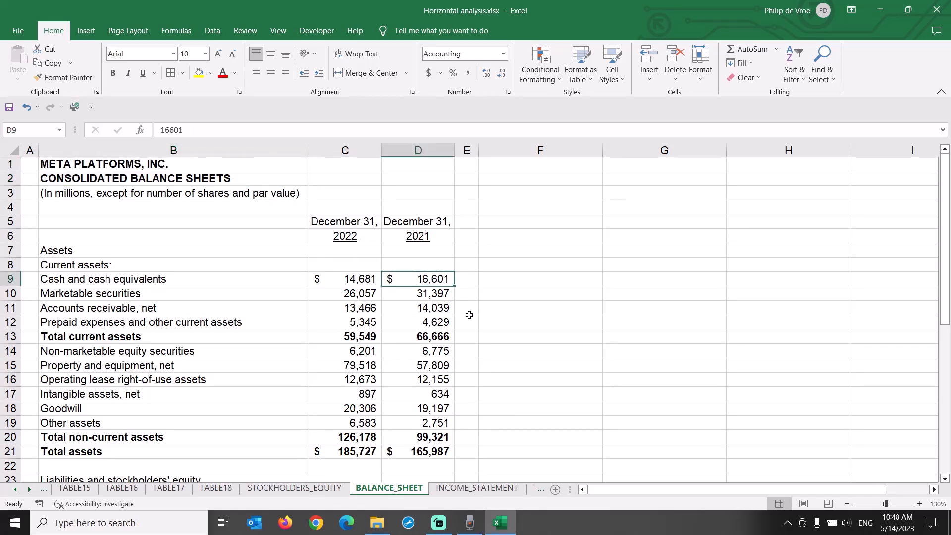
{"action": "left_click", "coordinate": [428, 149]}
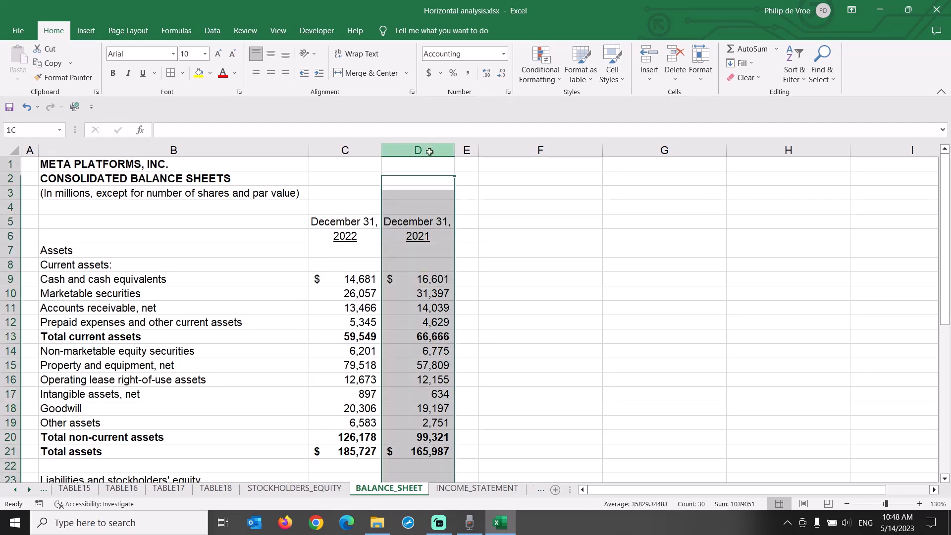
{"action": "left_click", "coordinate": [362, 148]}
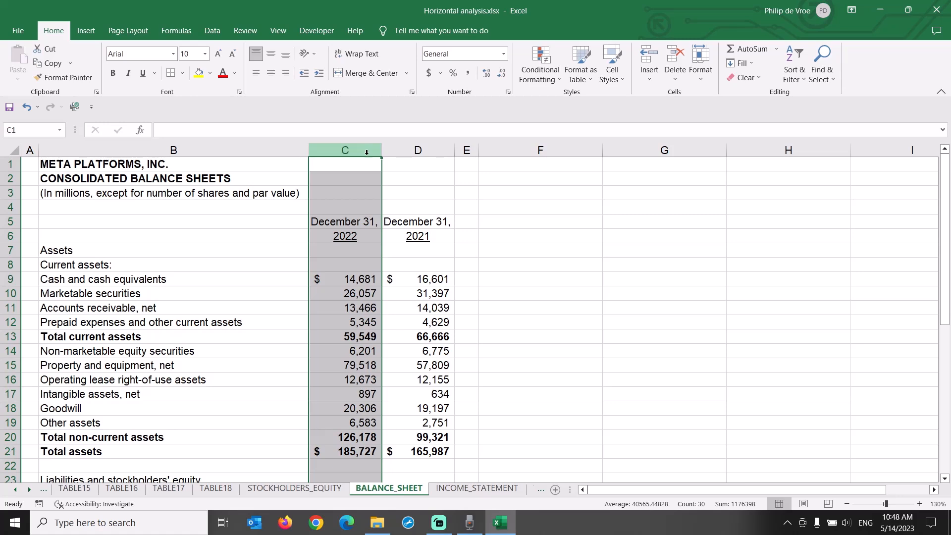
{"action": "left_click", "coordinate": [411, 281]}
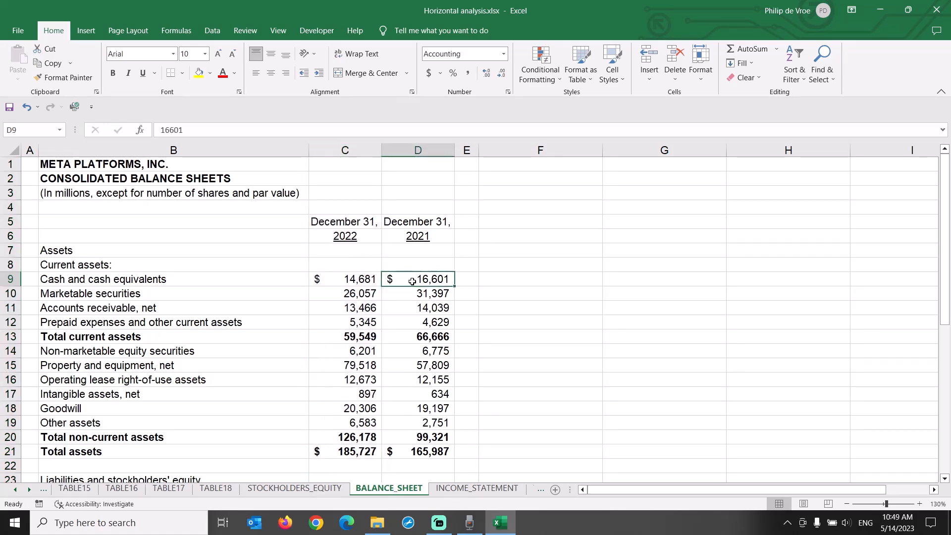
{"action": "key", "text": "Left"}
{"action": "left_click", "coordinate": [401, 292]}
{"action": "key", "text": "Left"}
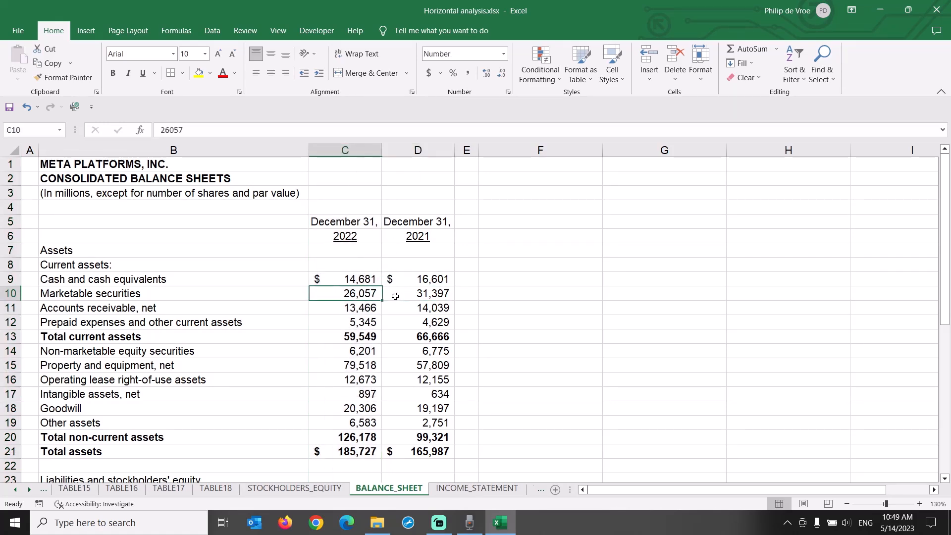
{"action": "left_click", "coordinate": [396, 307]}
{"action": "key", "text": "Left"}
{"action": "left_click", "coordinate": [398, 322]}
{"action": "key", "text": "Left"}
{"action": "left_click", "coordinate": [400, 334]}
{"action": "key", "text": "Left"}
{"action": "left_click", "coordinate": [397, 351]}
{"action": "key", "text": "Left"}
{"action": "left_click", "coordinate": [397, 369]}
{"action": "key", "text": "Left"}
{"action": "left_click", "coordinate": [398, 380]}
{"action": "key", "text": "Left"}
{"action": "left_click", "coordinate": [397, 394]}
{"action": "key", "text": "Left"}
{"action": "left_click", "coordinate": [397, 409]}
{"action": "key", "text": "Left"}
{"action": "left_click", "coordinate": [399, 422]}
{"action": "key", "text": "Left"}
{"action": "left_click", "coordinate": [399, 436]}
{"action": "key", "text": "Left"}
{"action": "left_click", "coordinate": [399, 451]}
{"action": "key", "text": "Left"}
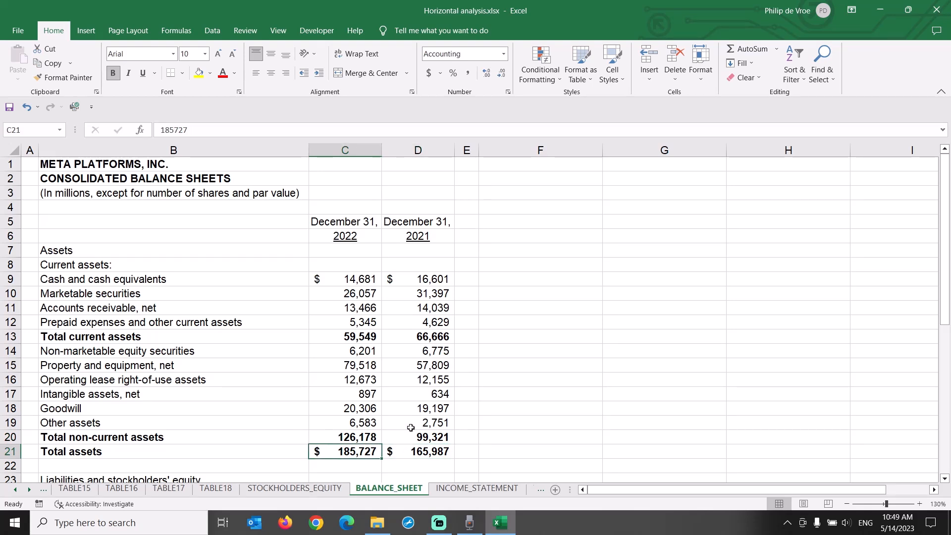
- Enter the variance column headings V$ in F6 and V% in G6
{"action": "left_click", "coordinate": [528, 232]}
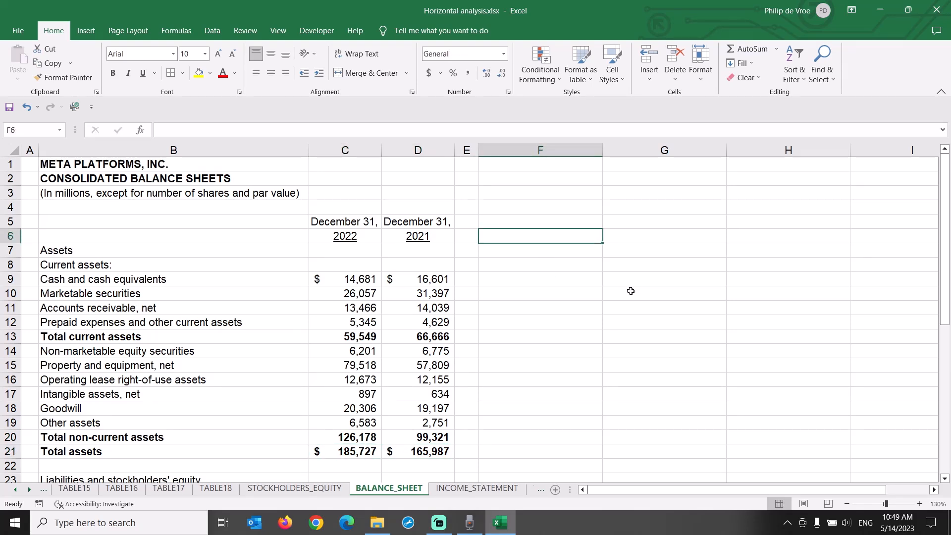
{"action": "type", "text": "V$"}
{"action": "key", "text": "Tab"}
{"action": "type", "text": "V%"}
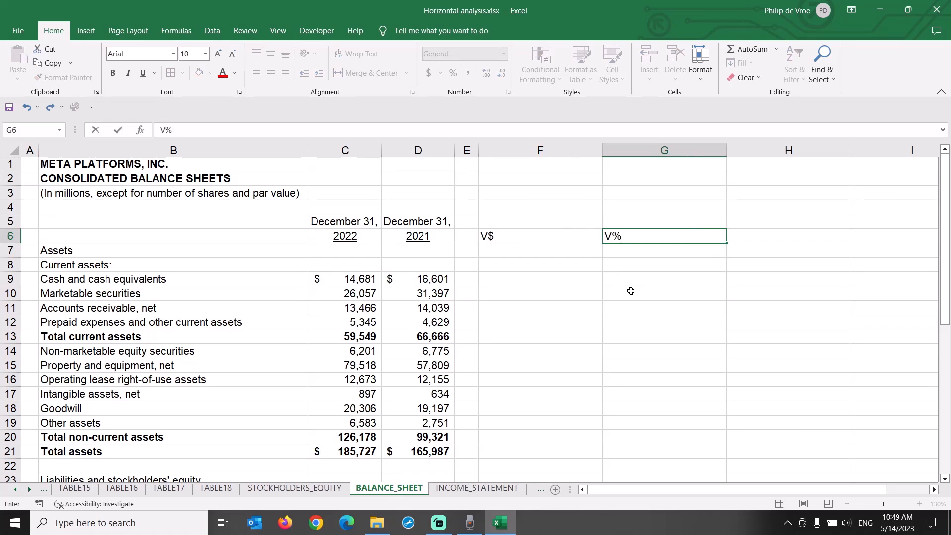
{"action": "key", "text": "Return"}
- Underline and center the V$ and V% headings in F6:G6
{"action": "key", "text": "Up"}
{"action": "key", "text": "shift+Right"}
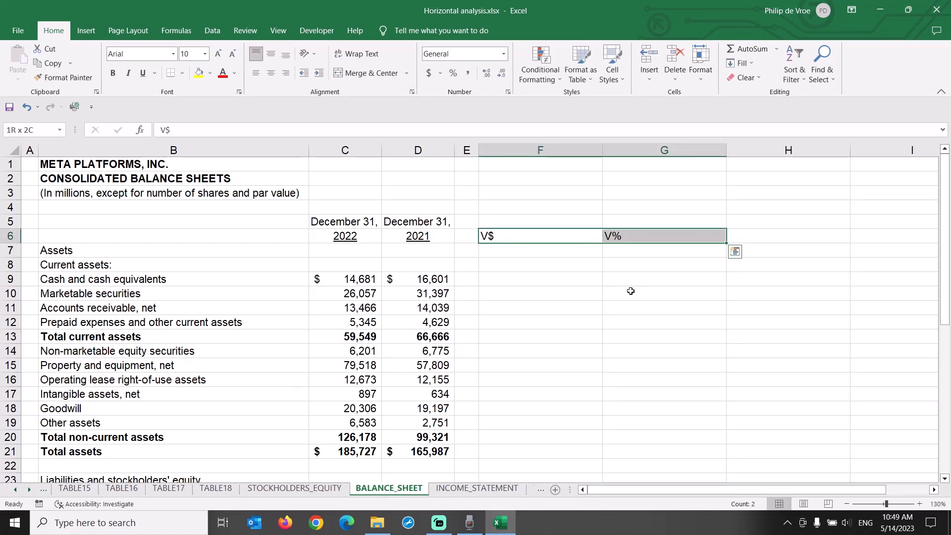
{"action": "left_click", "coordinate": [143, 72]}
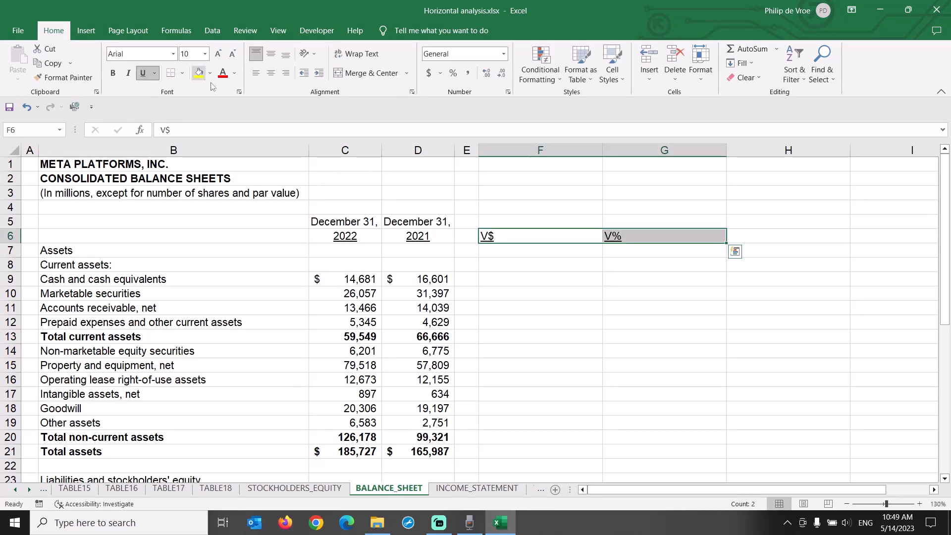
{"action": "left_click", "coordinate": [270, 72]}
- Calculate the dollar variance for cash and cash equivalents in F9 with the formula =C9-D9
{"action": "left_click", "coordinate": [500, 277]}
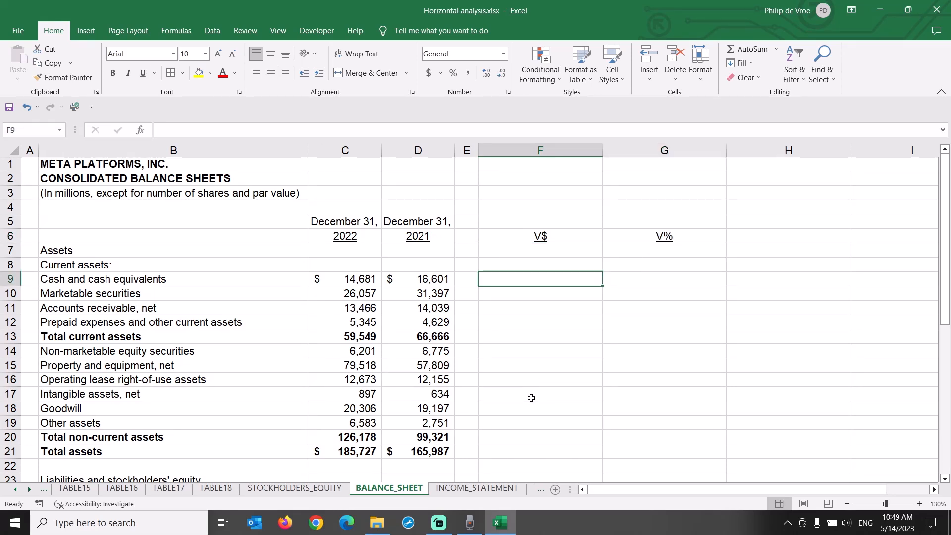
{"action": "type", "text": "="}
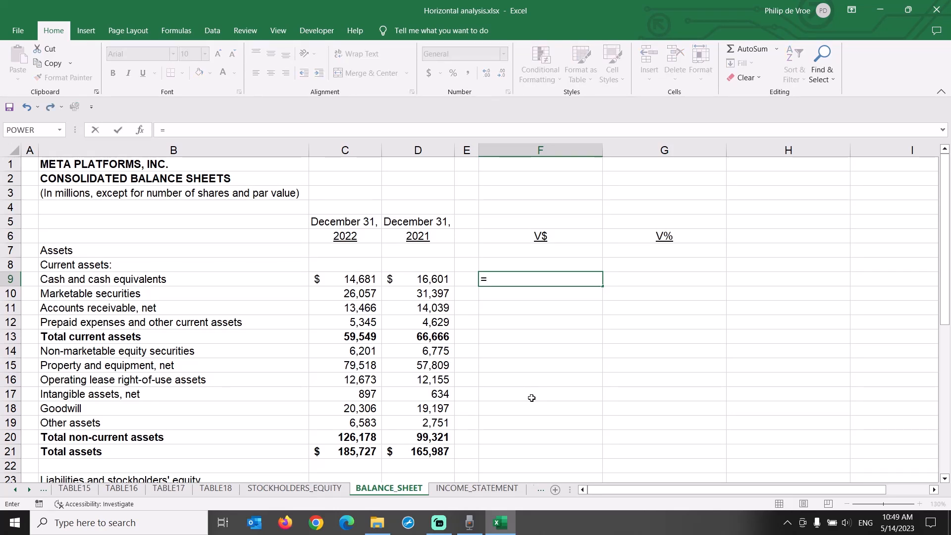
{"action": "type", "text": "c9-d9"}
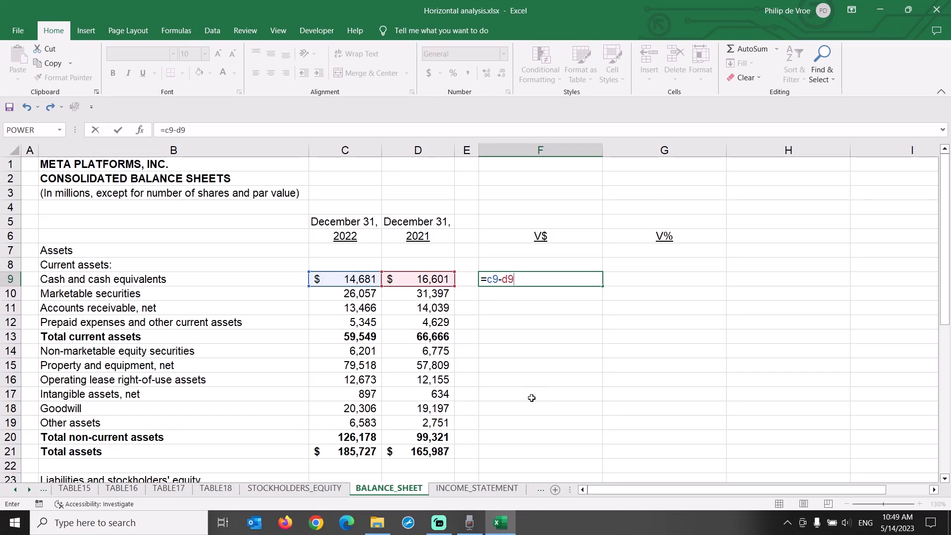
{"action": "key", "text": "Return"}
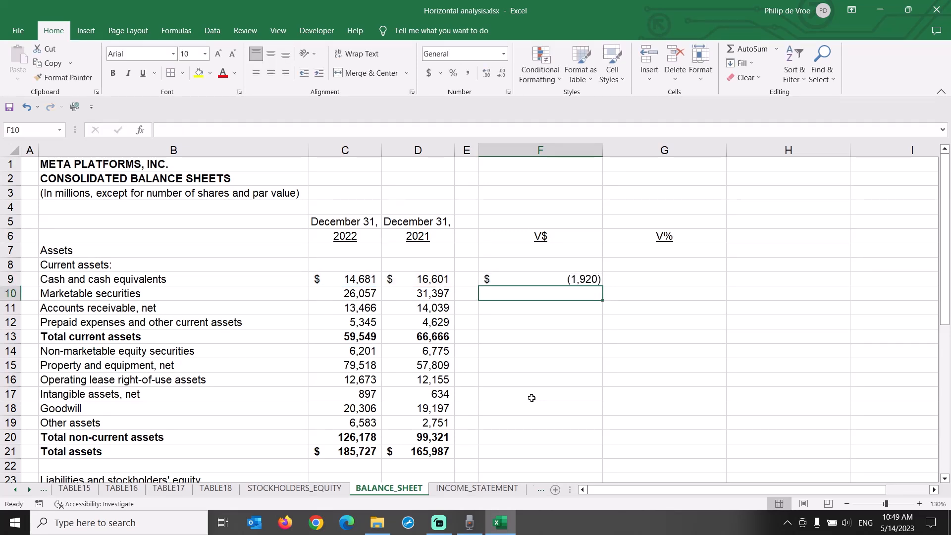
{"action": "key", "text": "Up"}
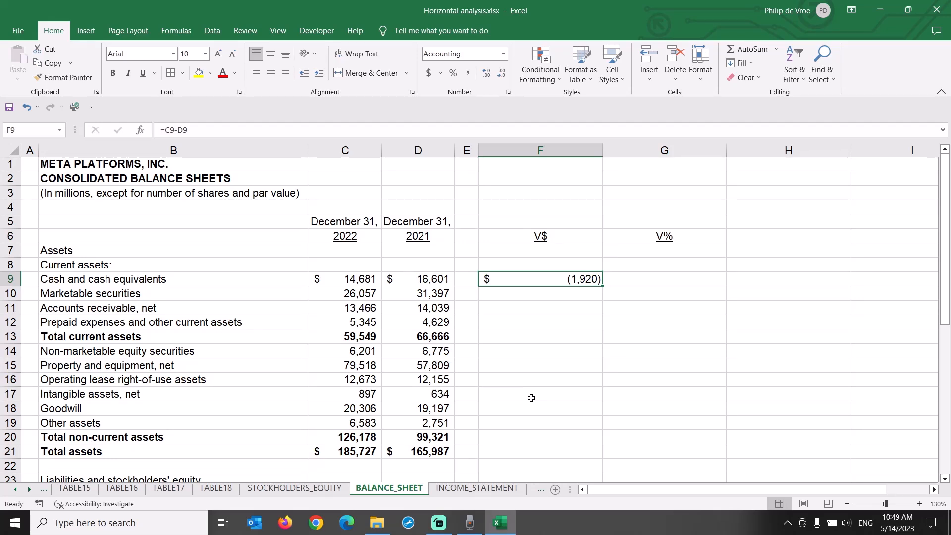
- Calculate the percentage variance for cash and cash equivalents in G9 with =(C9-D9)/D9 and format it as a percentage
{"action": "left_click", "coordinate": [645, 284]}
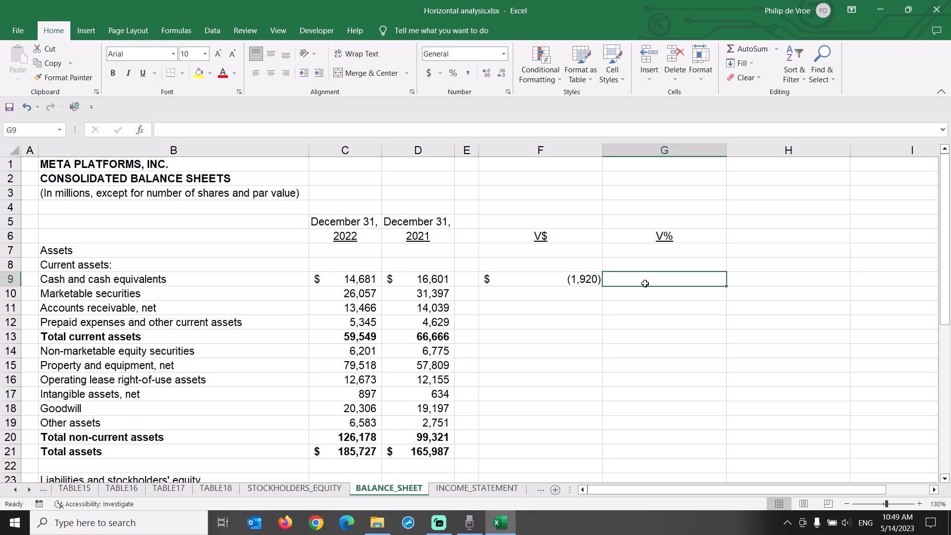
{"action": "type", "text": "="}
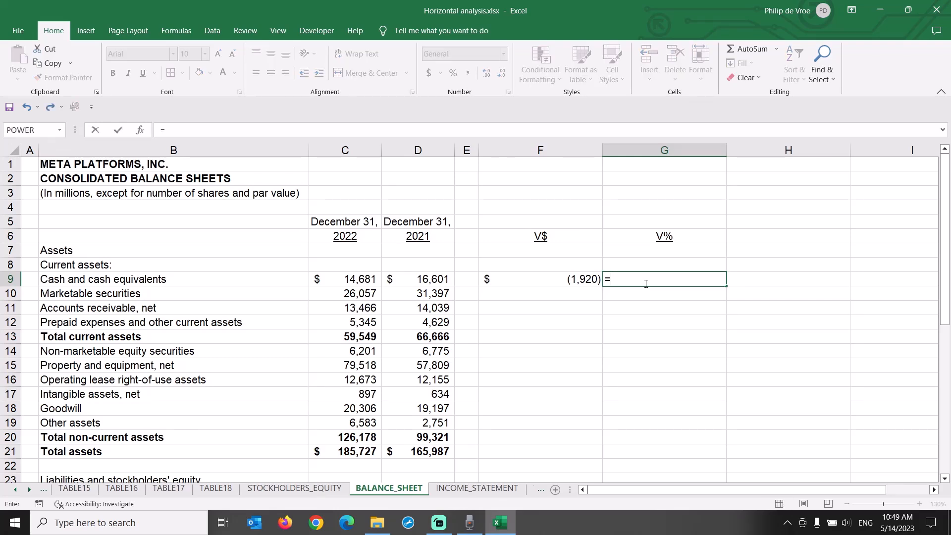
{"action": "type", "text": "(c9-d)"}
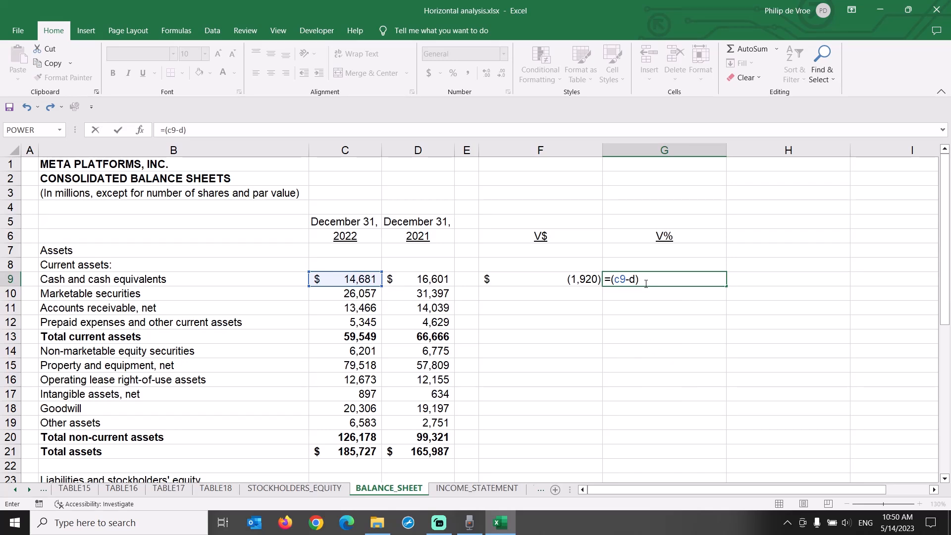
{"action": "key", "text": "BackSpace"}
{"action": "type", "text": "0"}
{"action": "key", "text": "BackSpace"}
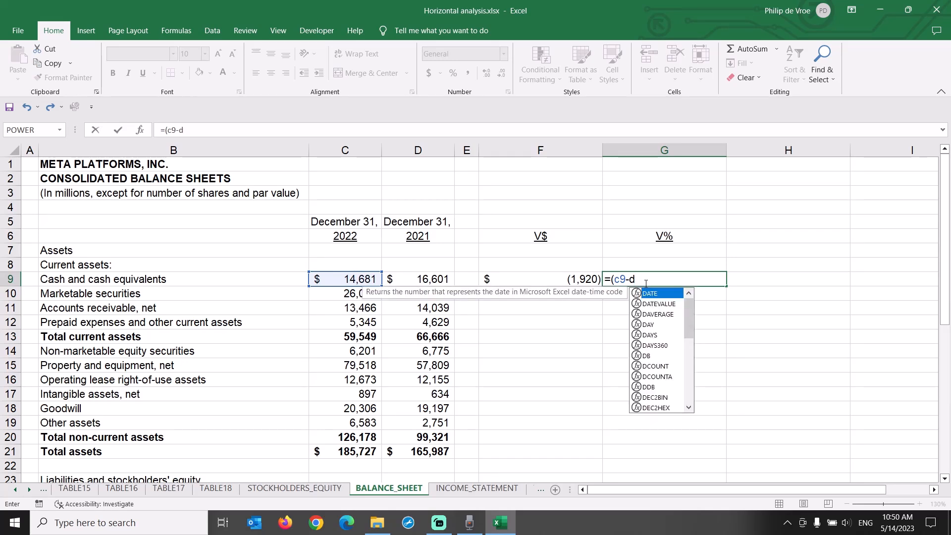
{"action": "type", "text": "9)/d9"}
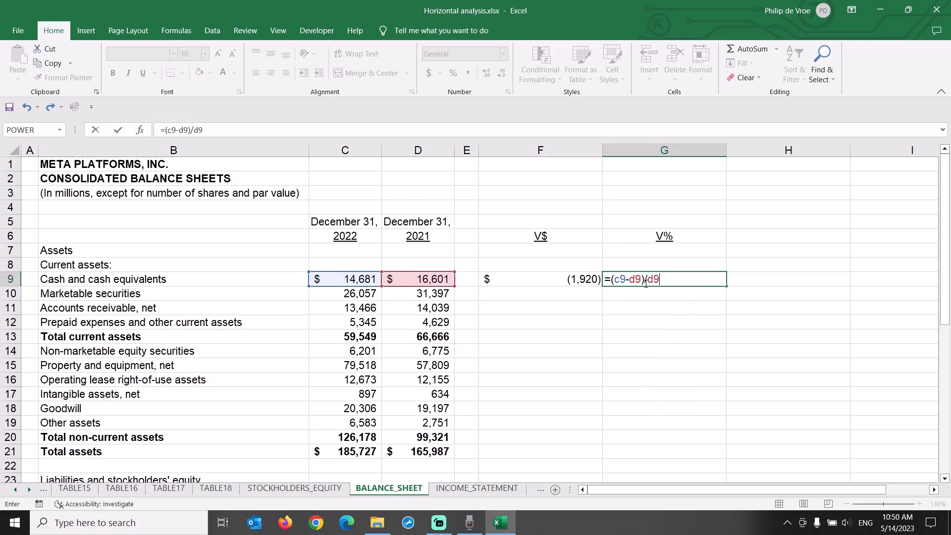
{"action": "key", "text": "Return"}
{"action": "left_click", "coordinate": [646, 284]}
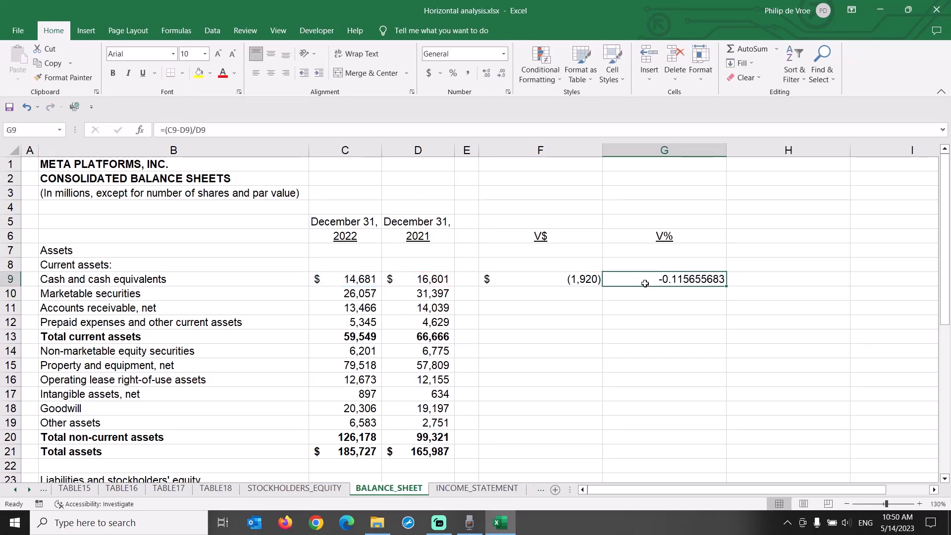
{"action": "left_click", "coordinate": [454, 72]}
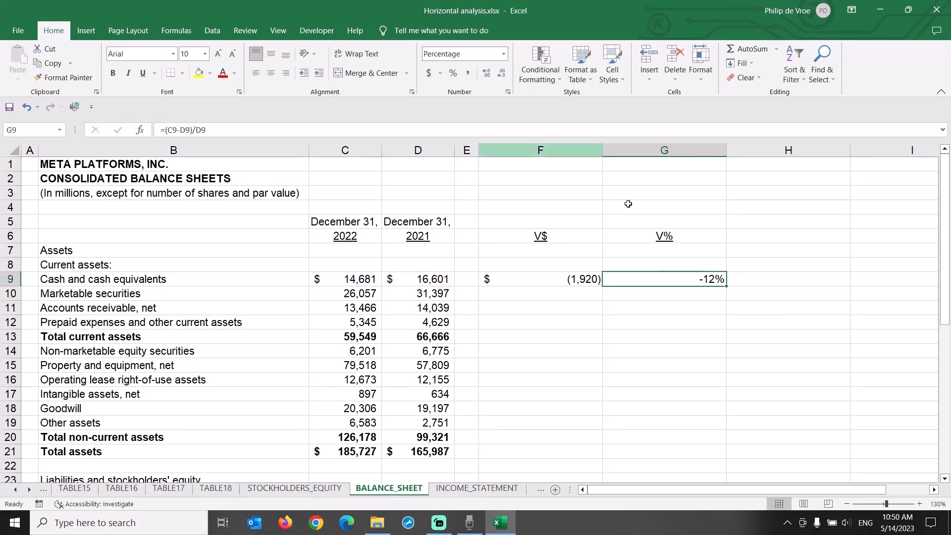
- Display the formula of G9 as text in H9 using =FORMULATEXT(G9)
{"action": "left_click", "coordinate": [774, 281]}
{"action": "type", "text": "=formul"}
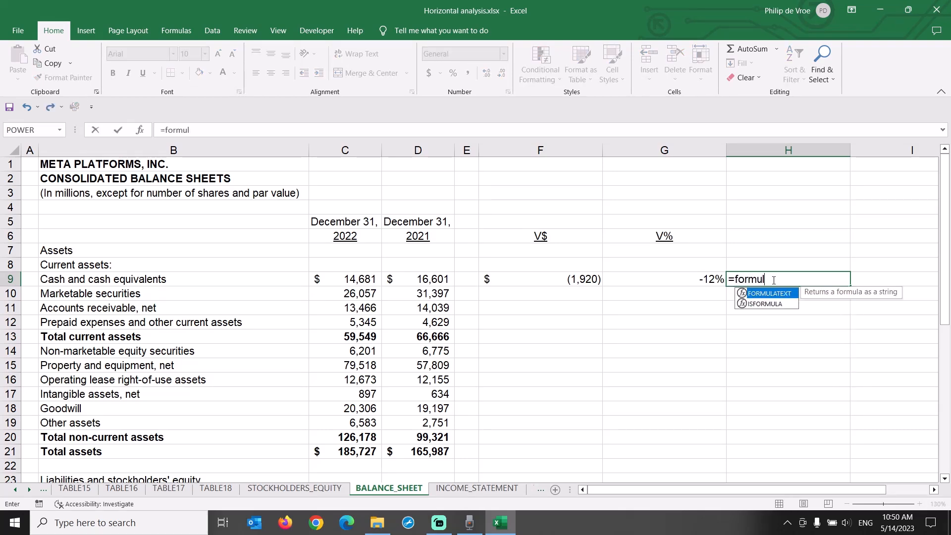
{"action": "type", "text": "atext("}
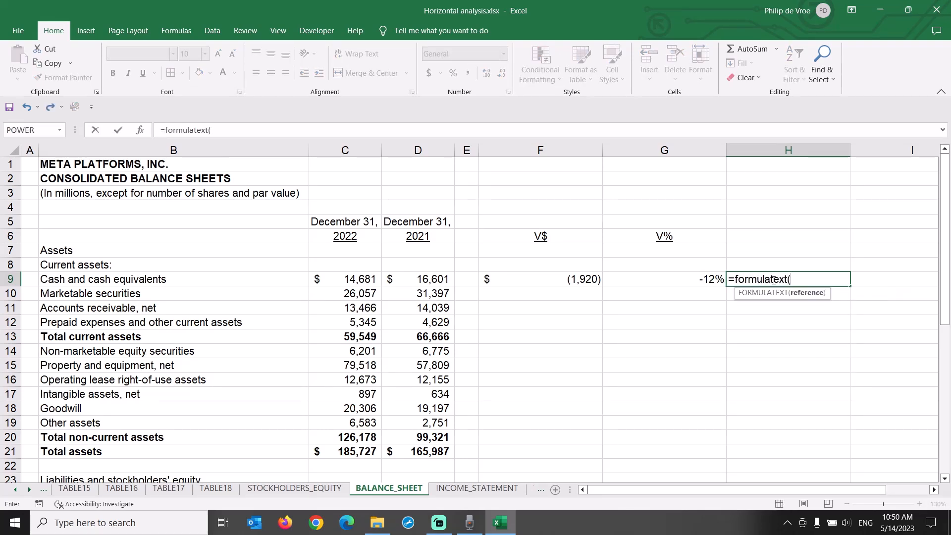
{"action": "key", "text": "Left"}
{"action": "type", "text": ")"}
{"action": "key", "text": "ctrl+Return"}
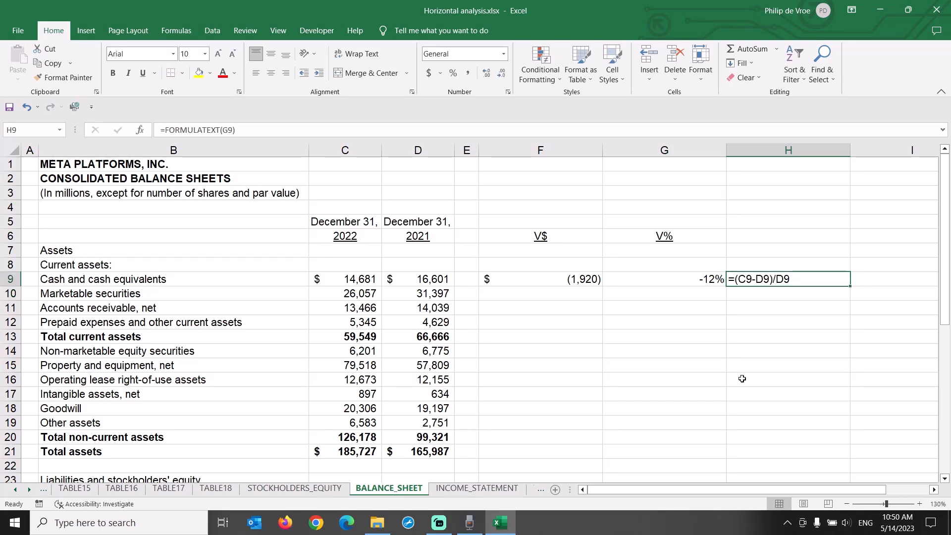
- Replace the percentage variance formula in G9 with =F9/D9
{"action": "key", "text": "Left"}
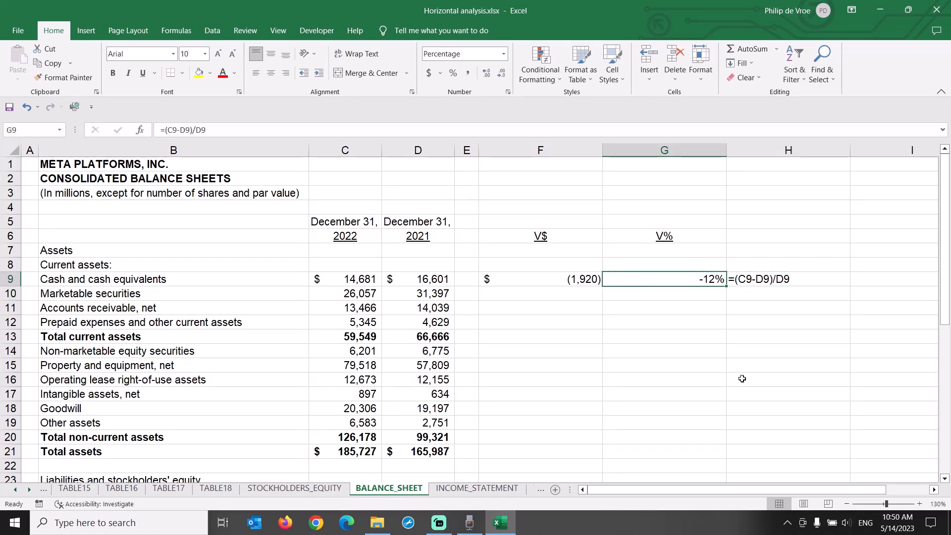
{"action": "type", "text": "="}
{"action": "key", "text": "Left"}
{"action": "type", "text": "/"}
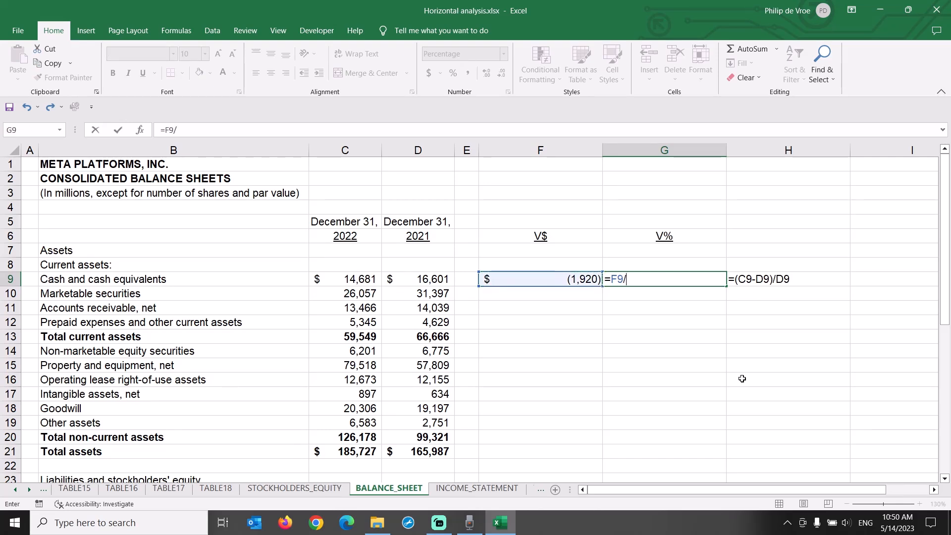
{"action": "key", "text": "Left"}
{"action": "key", "text": "Left"}
{"action": "key", "text": "Left"}
{"action": "key", "text": "Return"}
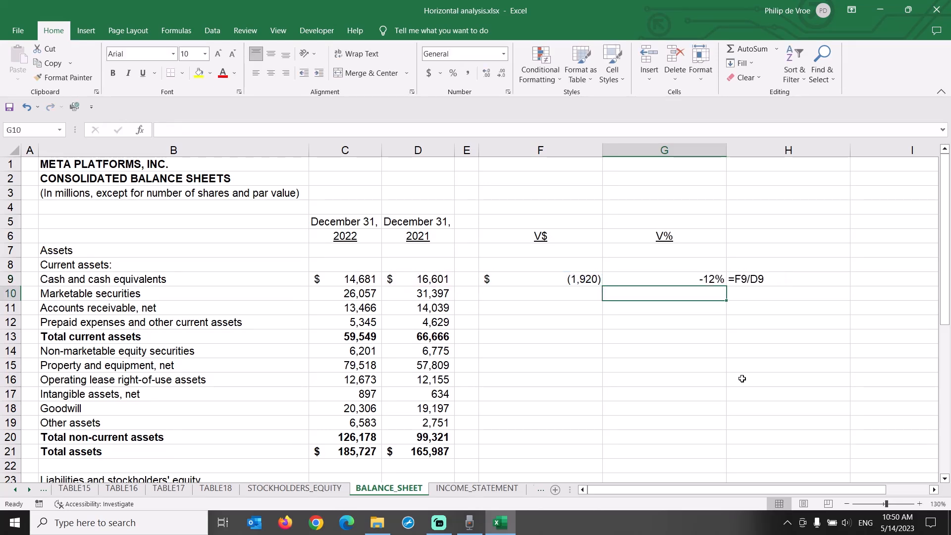
{"action": "key", "text": "Up"}
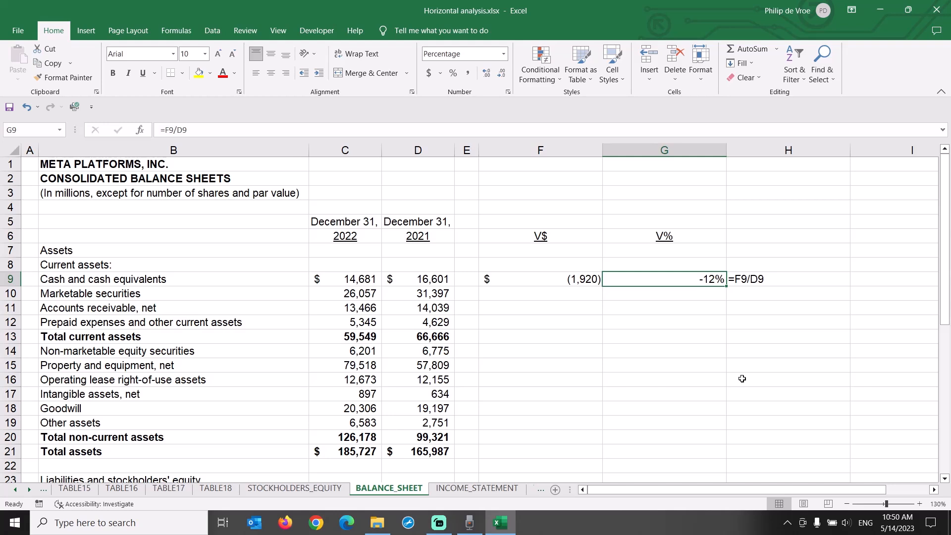
- Delete the formula text in H9 and fill the variance formulas from F9:G9 down to the total assets row 21
{"action": "left_click", "coordinate": [788, 150]}
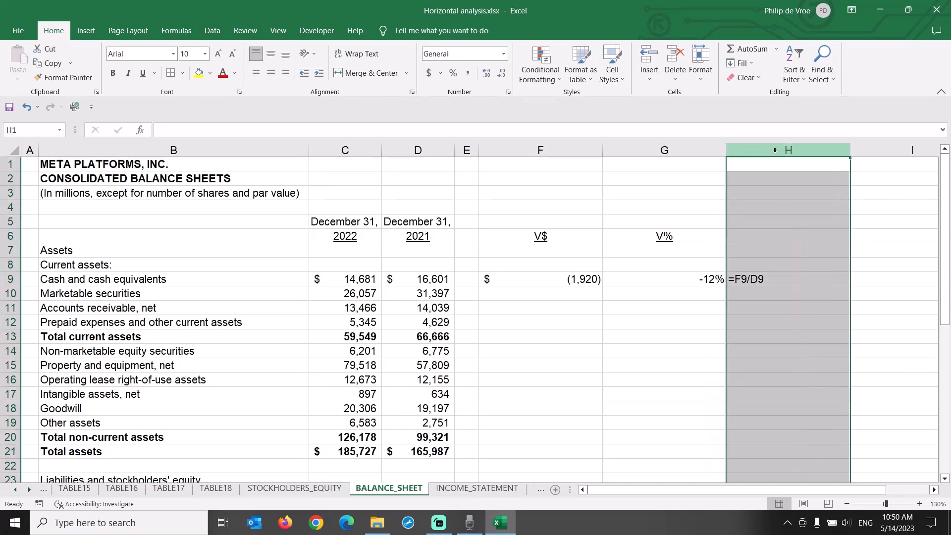
{"action": "left_click", "coordinate": [766, 279]}
{"action": "key", "text": "Delete"}
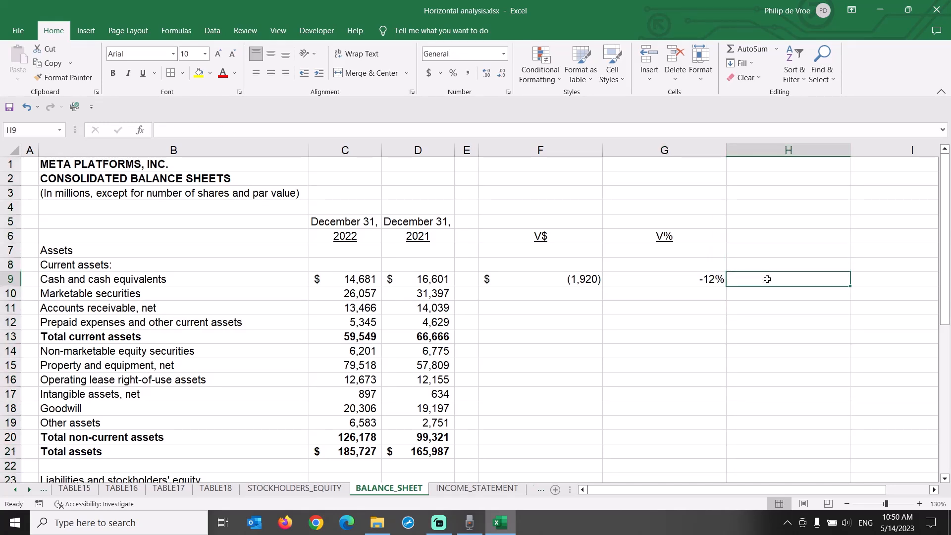
{"action": "left_click", "coordinate": [562, 280]}
{"action": "left_click_drag", "start_coordinate": [583, 280], "coordinate": [736, 453]}
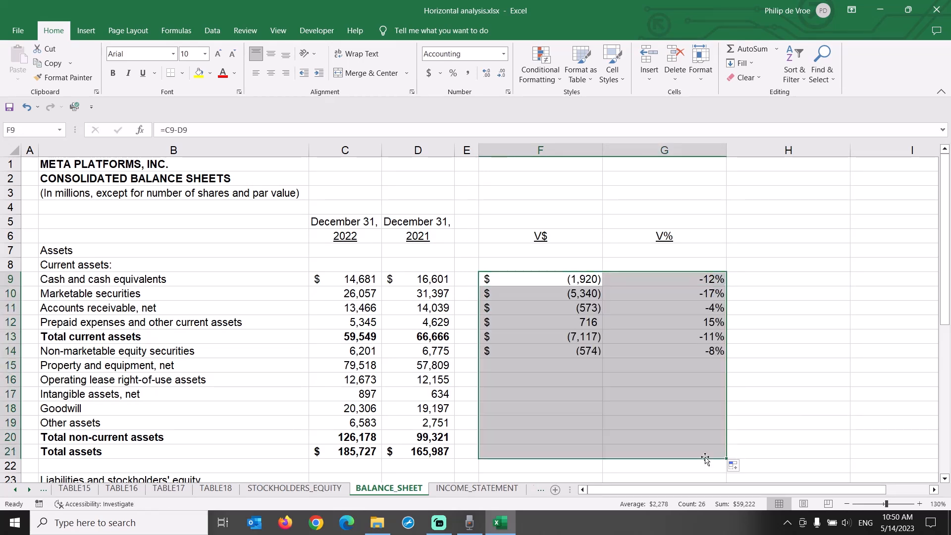
- Copy the total assets variance formulas in F21:G21 to the liabilities rows 25 to 34 and the stockholders' equity rows 37 to 41
{"action": "left_click_drag", "start_coordinate": [570, 452], "coordinate": [624, 453]}
{"action": "key", "text": "ctrl+c"}
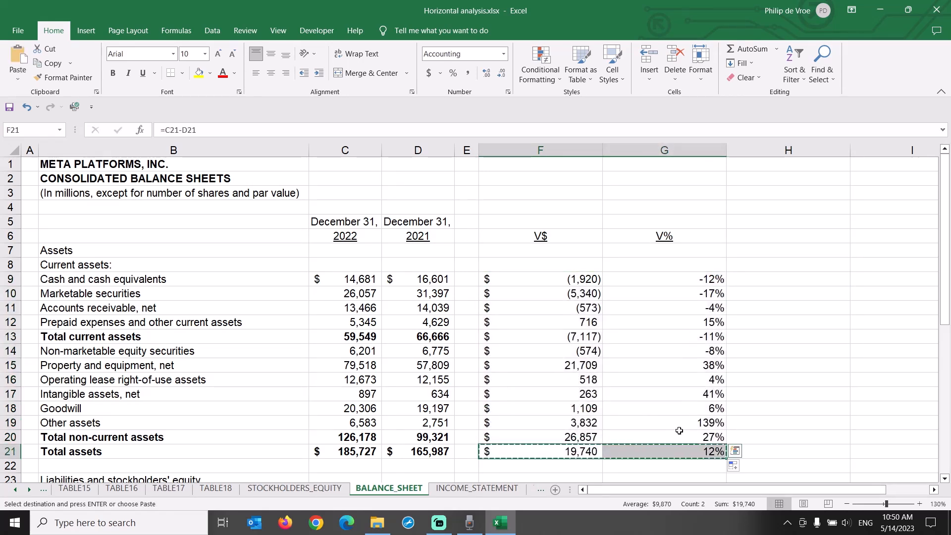
{"action": "scroll", "coordinate": [619, 430], "scroll_direction": "down", "scroll_amount": 5}
{"action": "left_click_drag", "start_coordinate": [561, 294], "coordinate": [551, 420]}
{"action": "key", "text": "ctrl+v"}
{"action": "scroll", "coordinate": [714, 409], "scroll_direction": "down", "scroll_amount": 2}
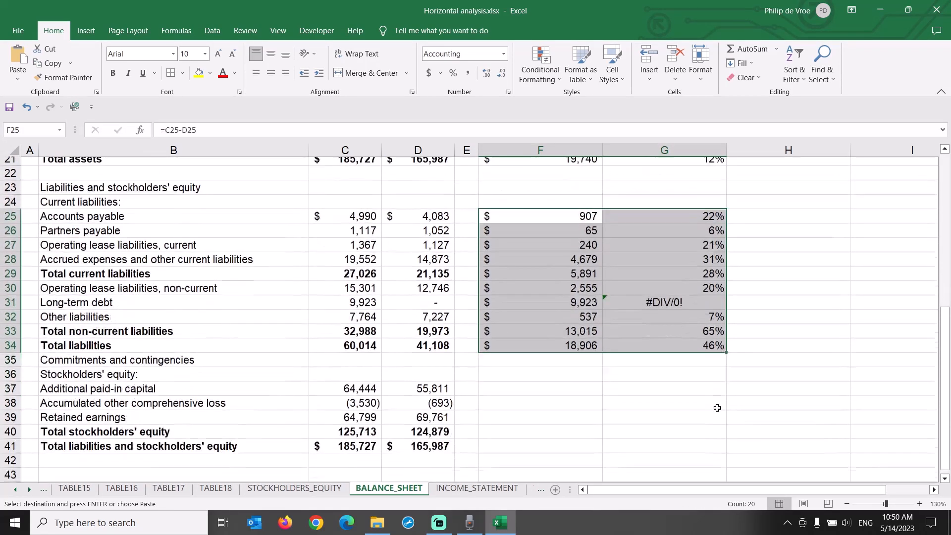
{"action": "left_click_drag", "start_coordinate": [567, 378], "coordinate": [566, 440]}
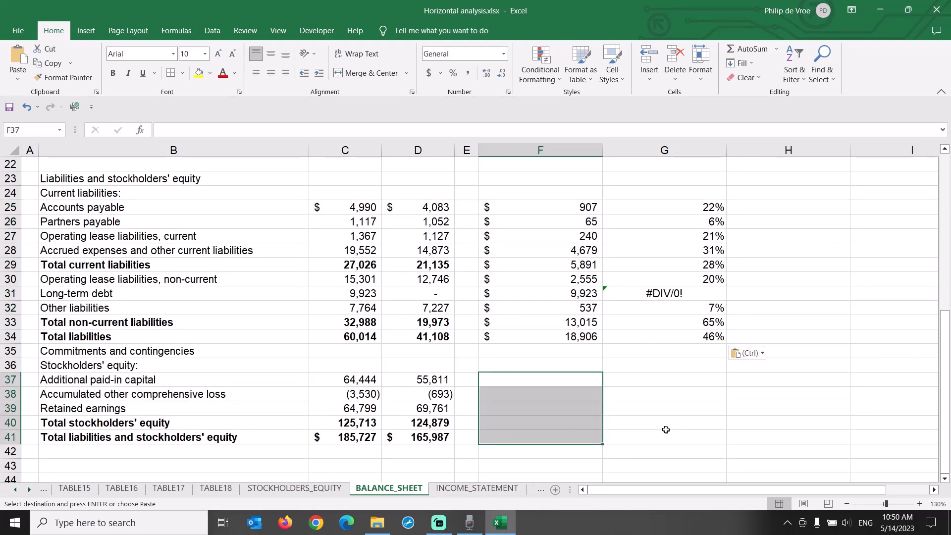
{"action": "key", "text": "ctrl+v"}
- Replace the long-term debt percentage variance in G31 with the text NMF
{"action": "left_click", "coordinate": [674, 294]}
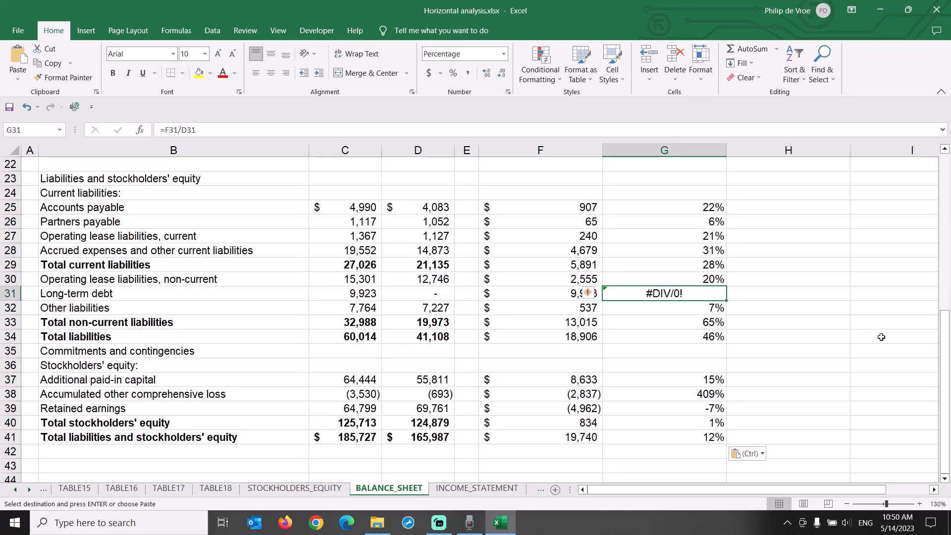
{"action": "type", "text": "NMF"}
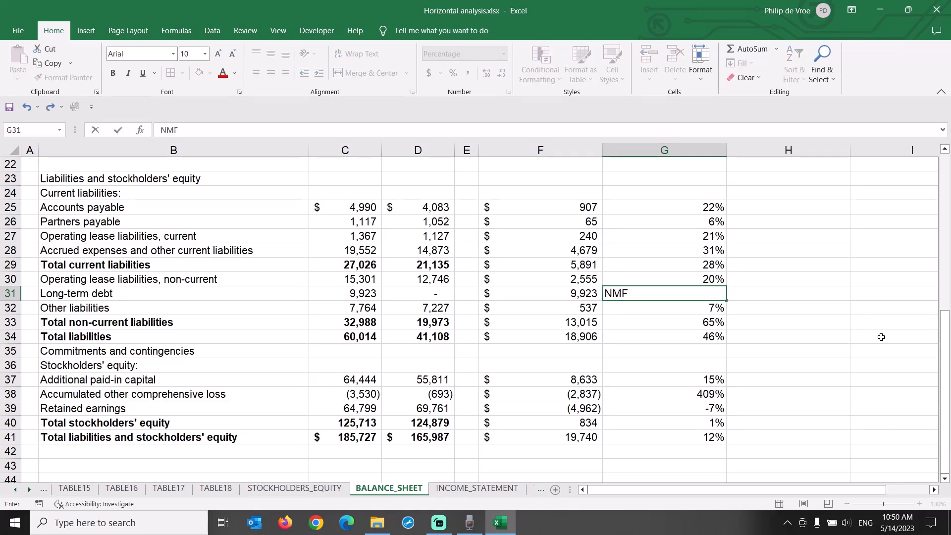
{"action": "key", "text": "Return"}
{"action": "key", "text": "Up"}
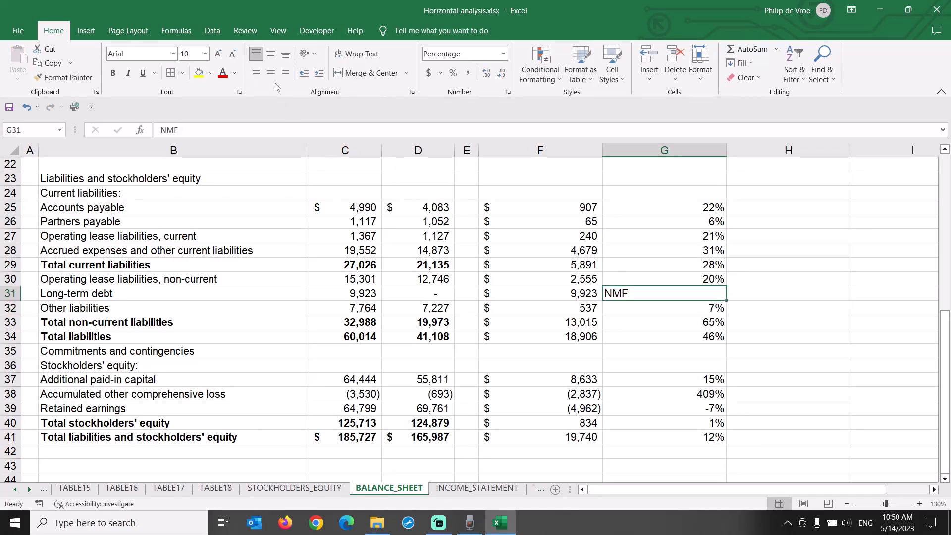
- Autofit the widths of variance columns F and G to their contents and return to the start of the sheet
{"action": "left_click_drag", "start_coordinate": [545, 150], "coordinate": [623, 150]}
{"action": "double_click", "coordinate": [602, 150]}
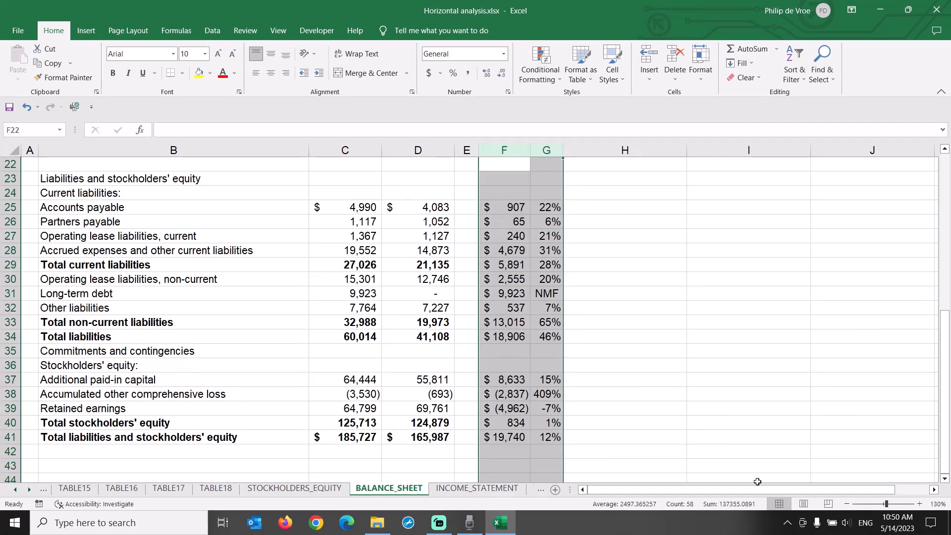
{"action": "key", "text": "ctrl+Home"}
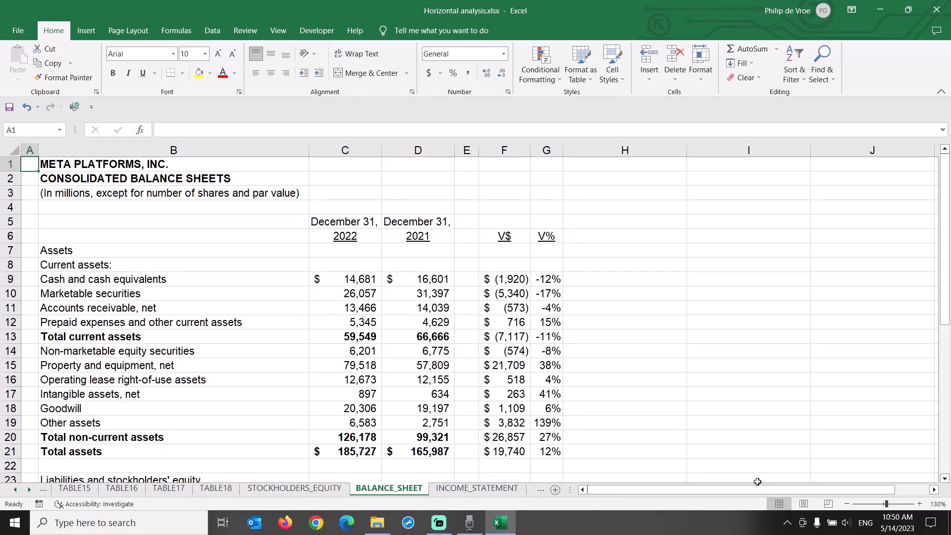
- Bold the dollar and percentage variances of total current assets, total non-current assets and total assets in rows 13, 20 and 21
{"action": "left_click_drag", "start_coordinate": [517, 337], "coordinate": [546, 337]}
{"action": "left_click_drag", "start_coordinate": [522, 437], "coordinate": [535, 456], "text": "ctrl"}
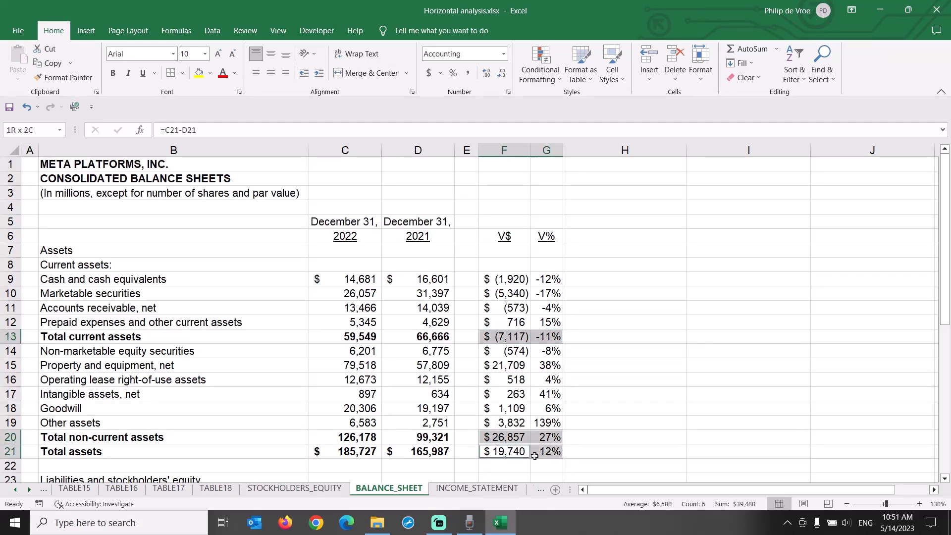
{"action": "left_click", "coordinate": [114, 74]}
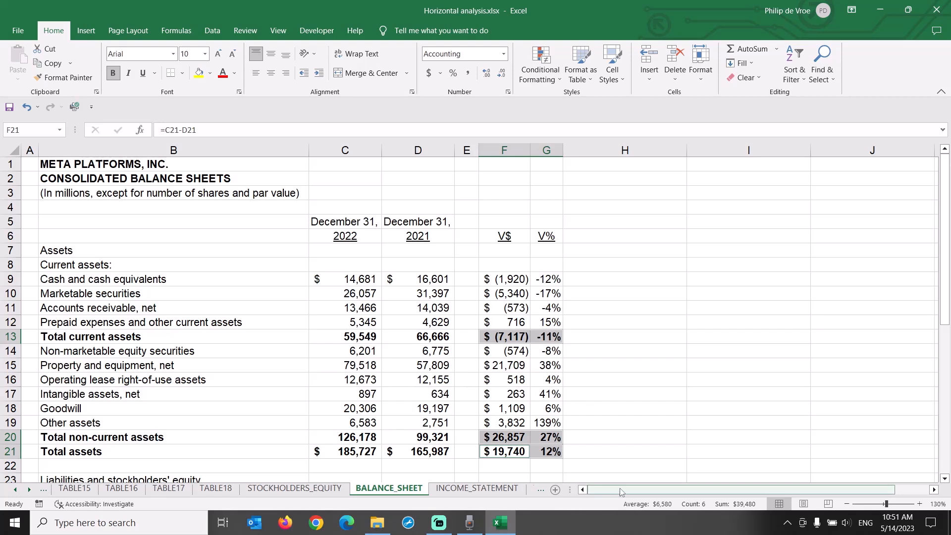
{"action": "left_click", "coordinate": [606, 453]}
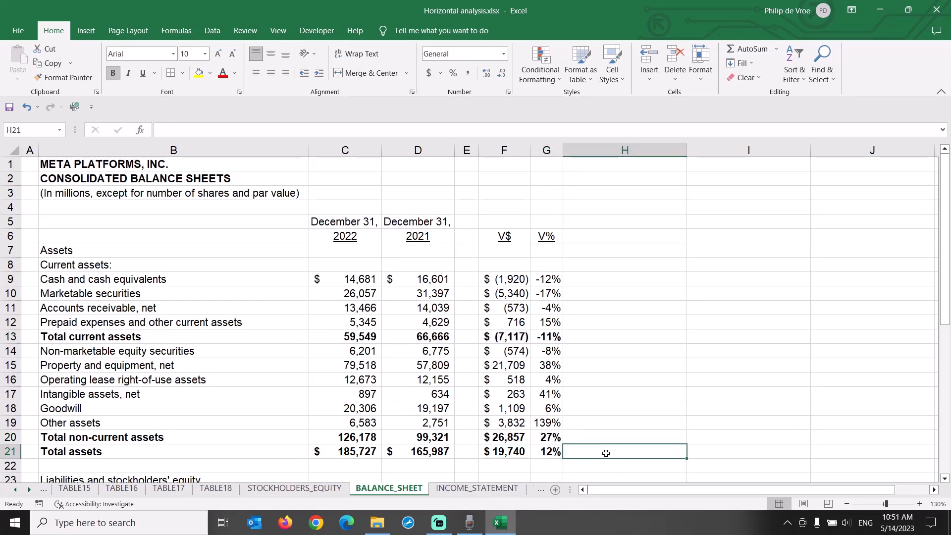
- Review the dollar and percentage variances of total assets, total non-current assets and total current assets
{"action": "left_click", "coordinate": [513, 452]}
{"action": "left_click_drag", "start_coordinate": [512, 452], "coordinate": [543, 452]}
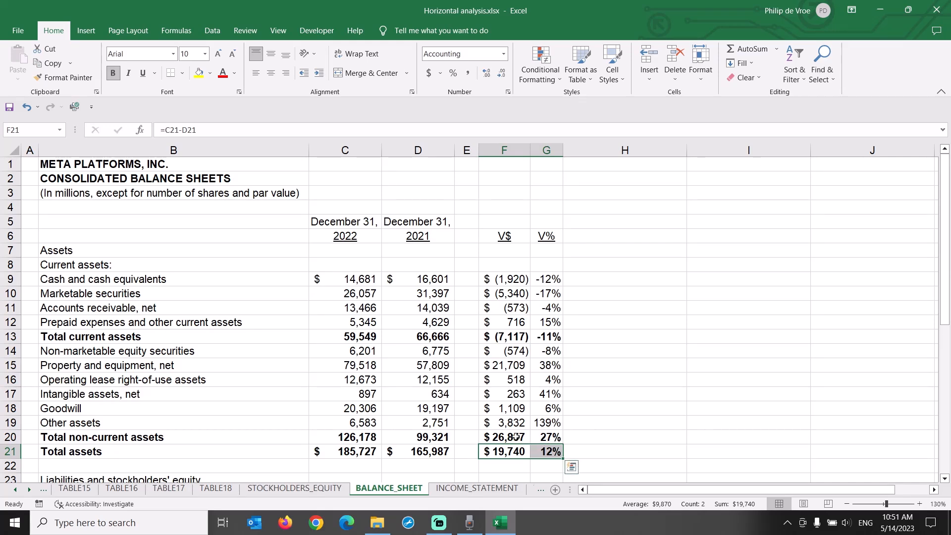
{"action": "left_click_drag", "start_coordinate": [516, 437], "coordinate": [545, 437]}
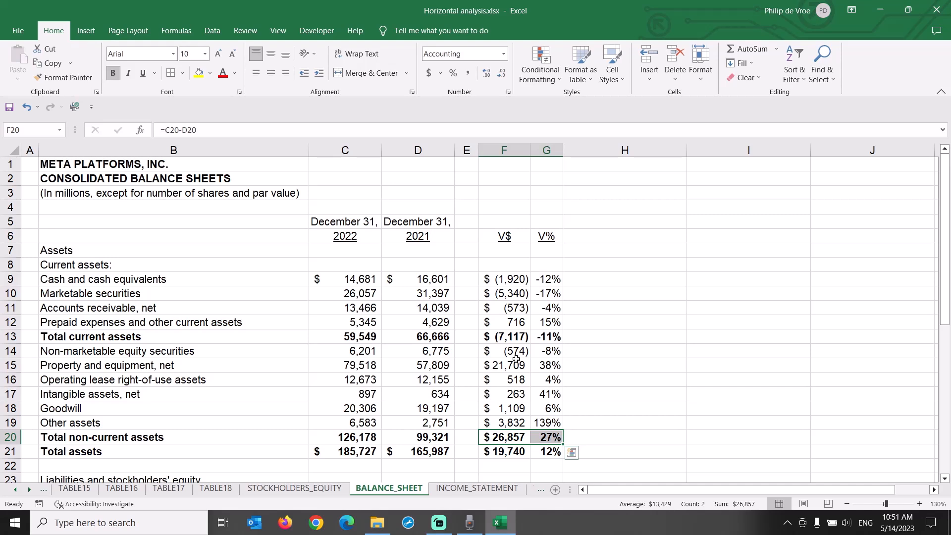
{"action": "left_click", "coordinate": [519, 336]}
{"action": "left_click_drag", "start_coordinate": [518, 337], "coordinate": [546, 337]}
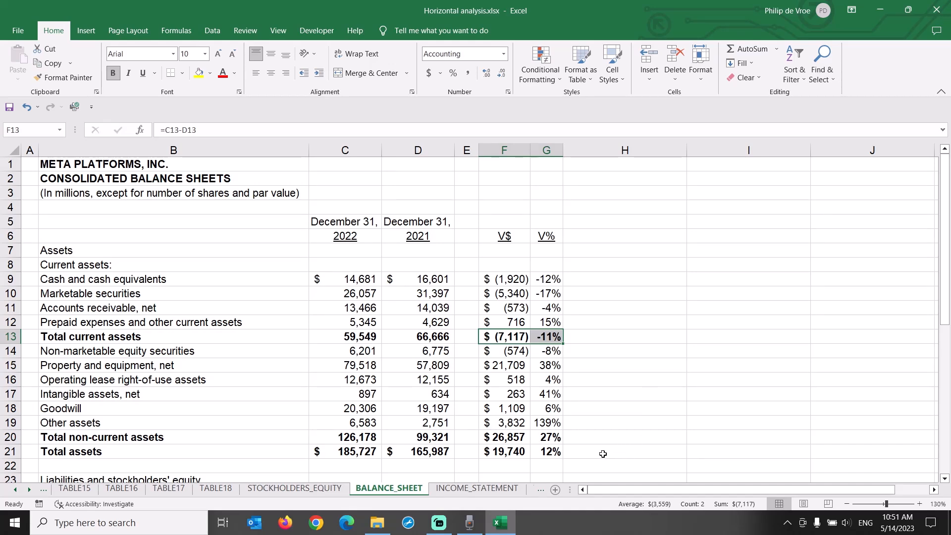
{"action": "left_click", "coordinate": [575, 452]}
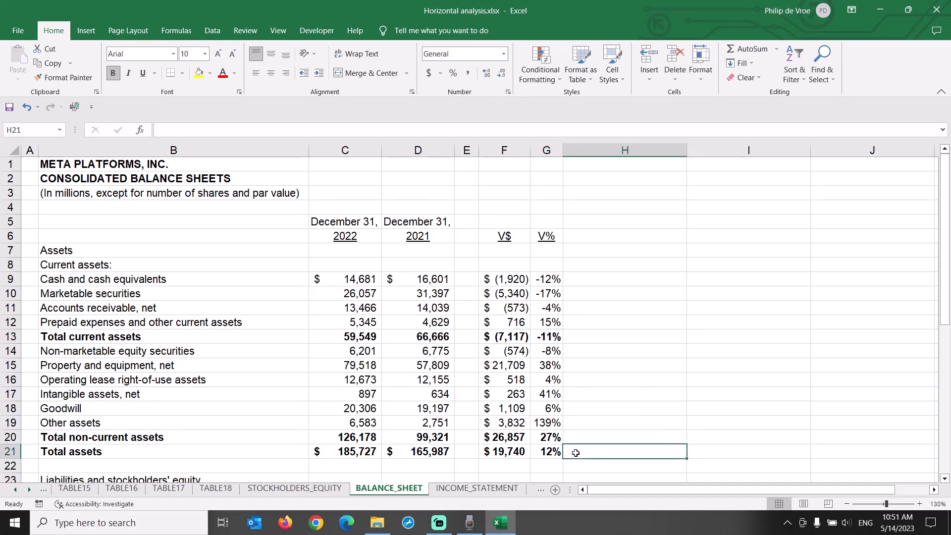
- Go through the asset rows 9 to 20 one by one to examine each line's variances
{"action": "left_click", "coordinate": [11, 280]}
{"action": "left_click", "coordinate": [11, 293]}
{"action": "left_click", "coordinate": [11, 308]}
{"action": "left_click", "coordinate": [9, 322]}
{"action": "left_click", "coordinate": [6, 337]}
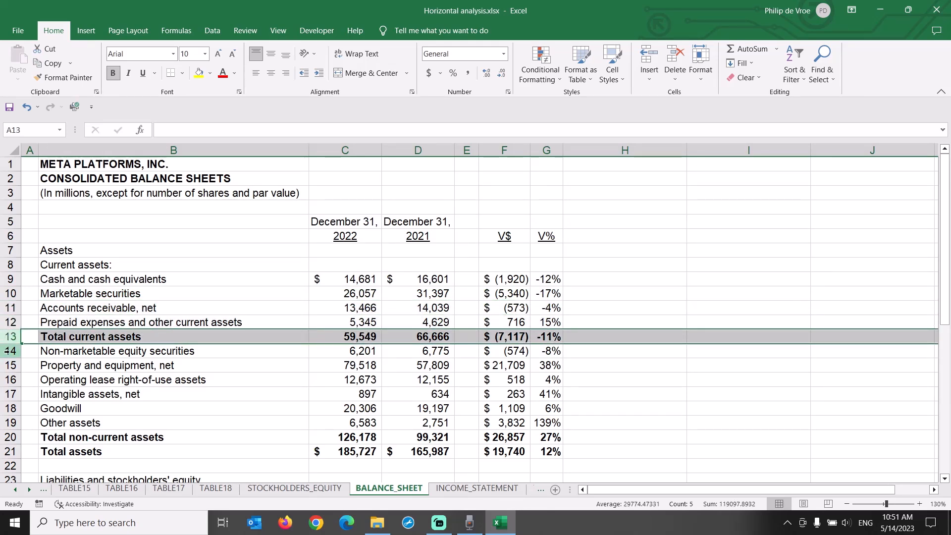
{"action": "left_click", "coordinate": [10, 350]}
{"action": "left_click", "coordinate": [11, 365]}
{"action": "left_click", "coordinate": [16, 377]}
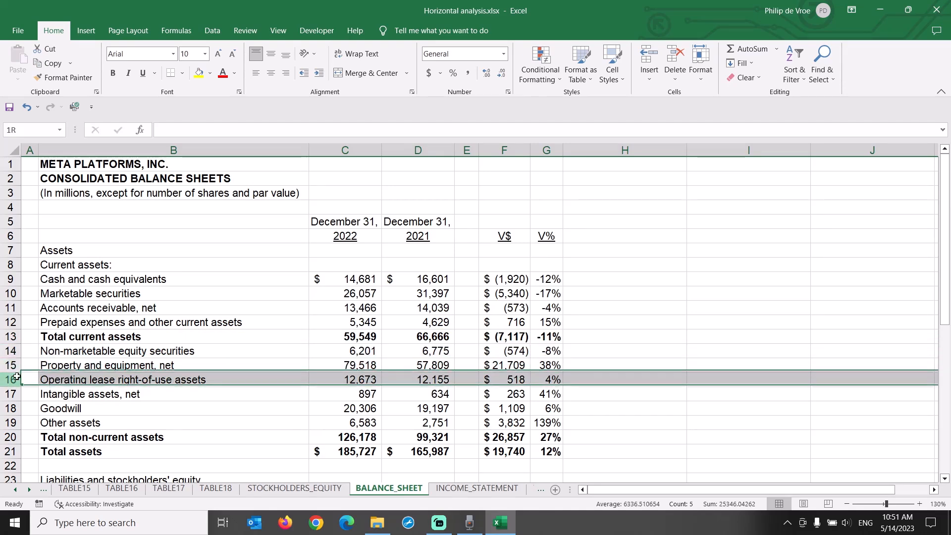
{"action": "left_click", "coordinate": [10, 394]}
{"action": "left_click", "coordinate": [10, 408]}
{"action": "left_click", "coordinate": [10, 422]}
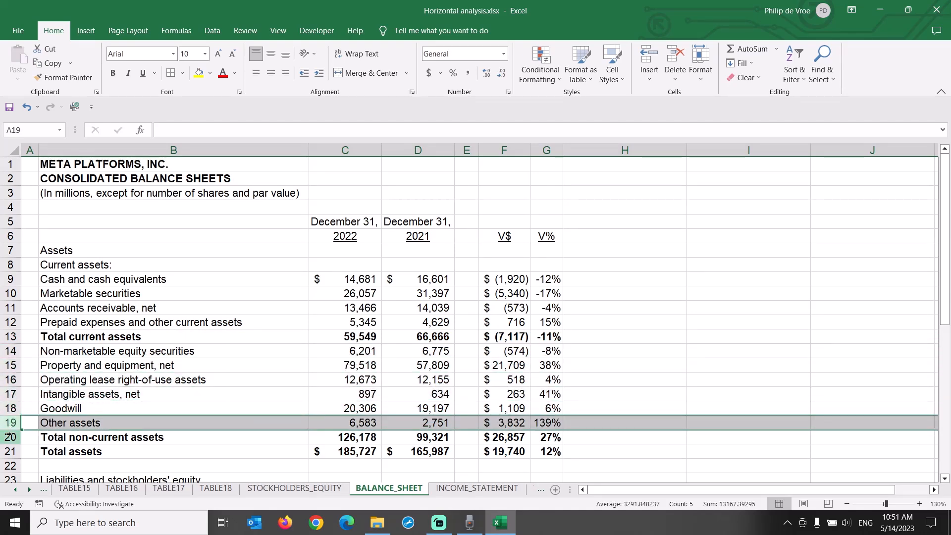
{"action": "left_click", "coordinate": [10, 436]}
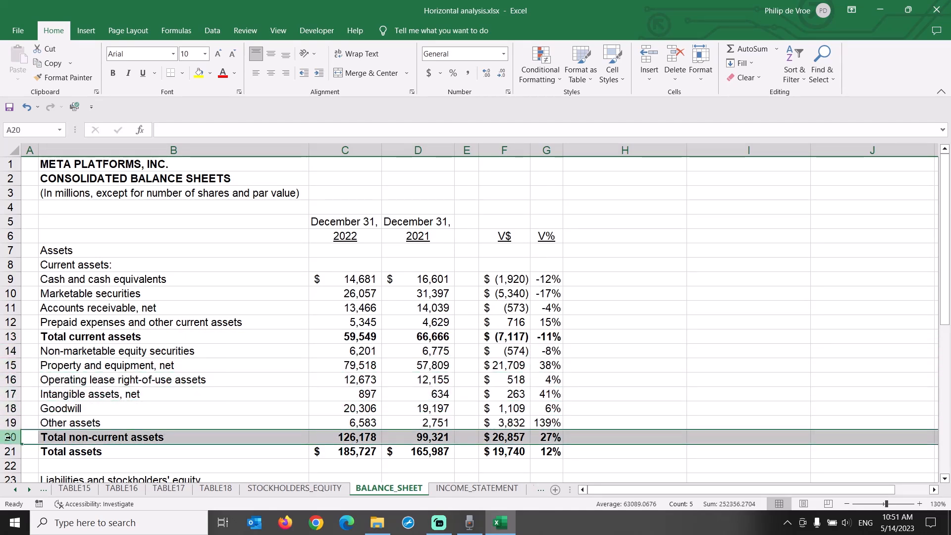
- Compare the 2022 and 2021 balances with the variances for other assets in row 19 and intangible assets in row 17
{"action": "left_click", "coordinate": [643, 352]}
{"action": "left_click", "coordinate": [650, 422]}
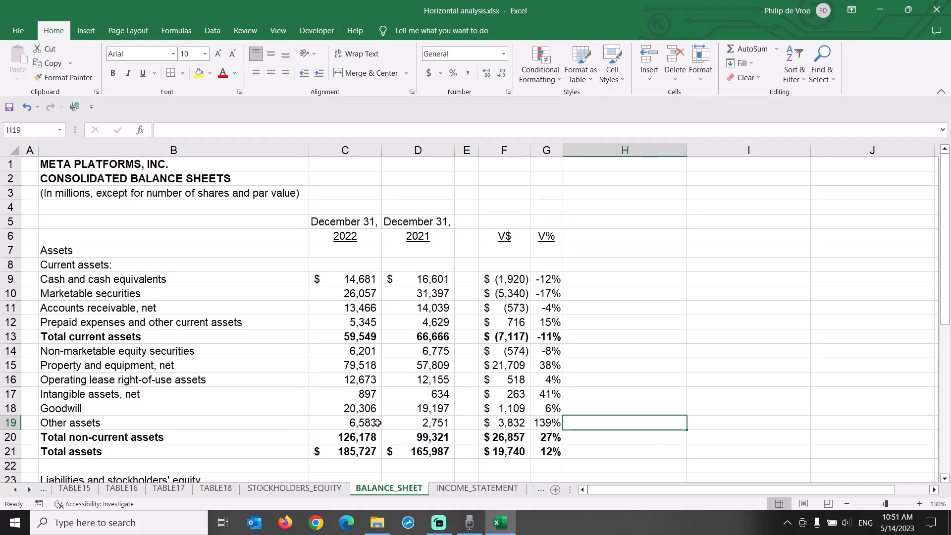
{"action": "left_click_drag", "start_coordinate": [285, 424], "coordinate": [657, 427]}
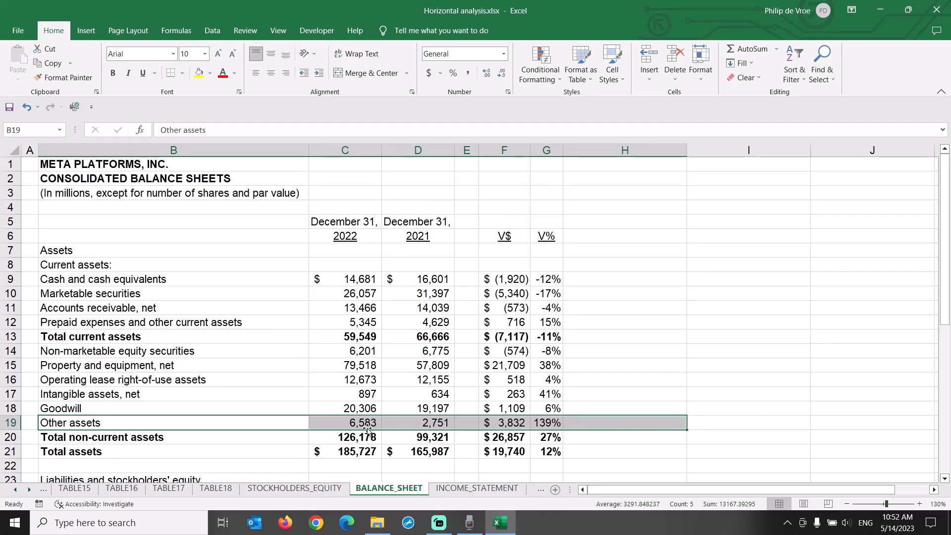
{"action": "left_click_drag", "start_coordinate": [273, 397], "coordinate": [536, 397]}
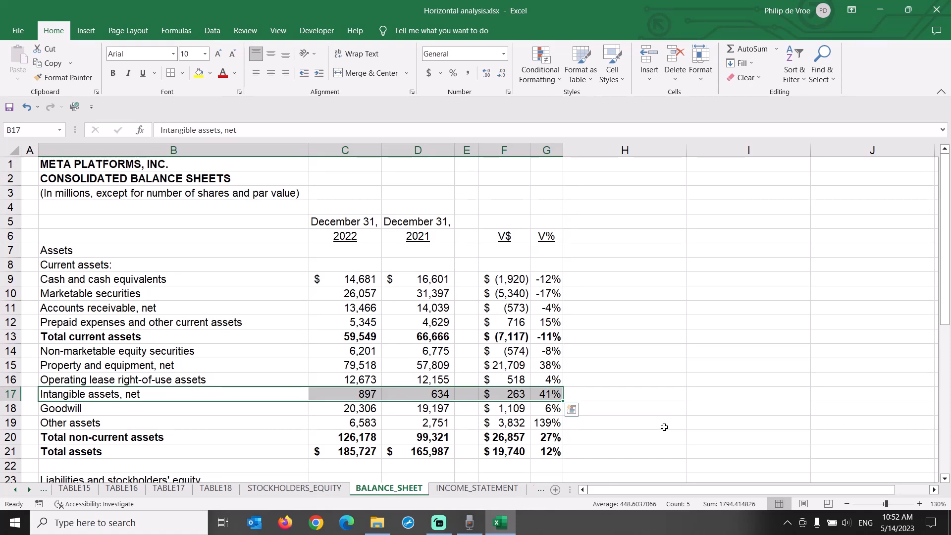
{"action": "left_click", "coordinate": [587, 393]}
- Highlight in yellow the variances of property and equipment (F15:G15), other assets (F19:G19) and marketable securities (F10:G10)
{"action": "left_click_drag", "start_coordinate": [515, 365], "coordinate": [559, 366]}
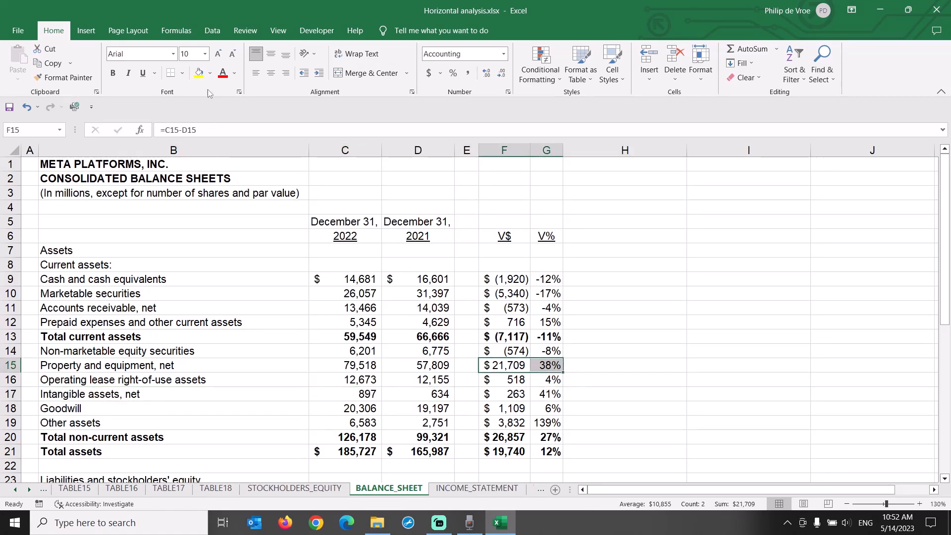
{"action": "left_click", "coordinate": [199, 72]}
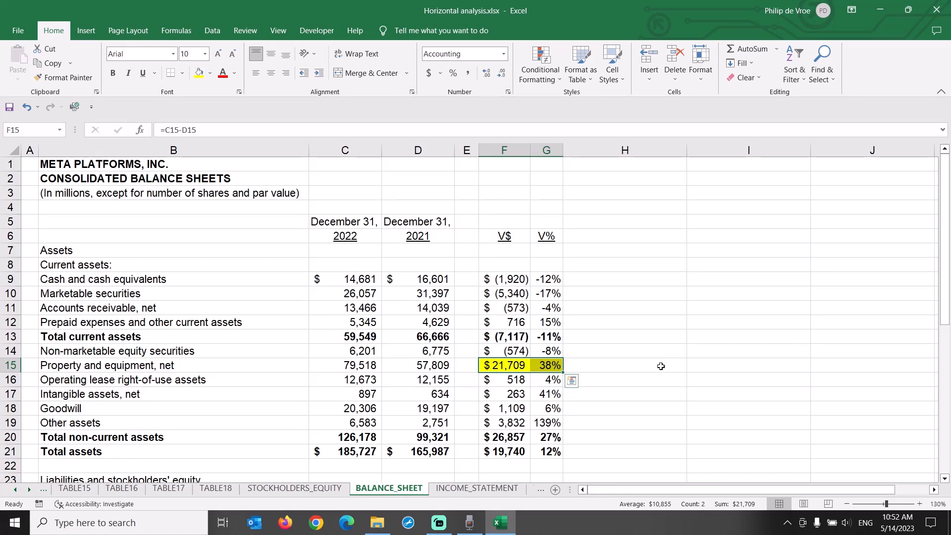
{"action": "left_click_drag", "start_coordinate": [521, 423], "coordinate": [549, 422]}
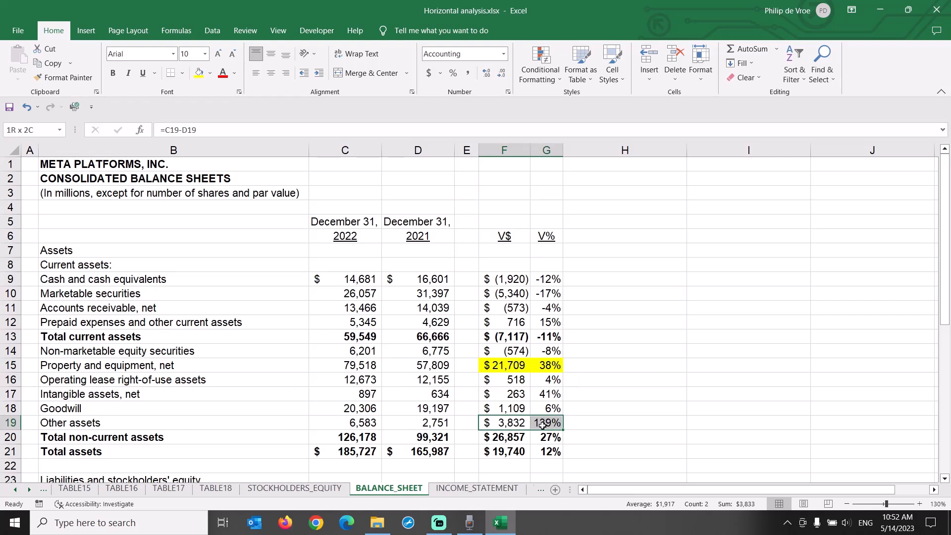
{"action": "left_click", "coordinate": [198, 73]}
{"action": "left_click_drag", "start_coordinate": [501, 295], "coordinate": [541, 295]}
{"action": "left_click", "coordinate": [199, 73]}
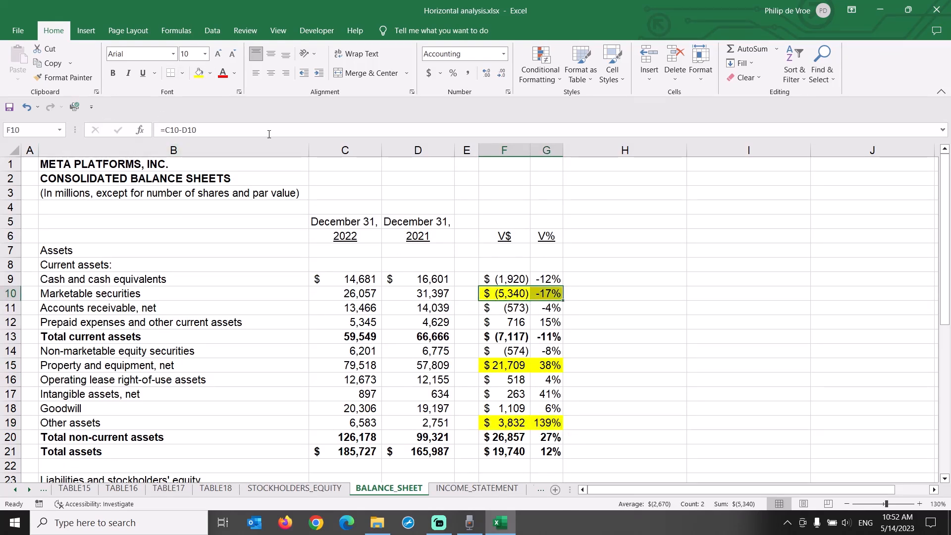
- Widen column H and enter in H21 "Major increase in P&E $22B, and increase in other assets $4B, partially offset by a decrease in marketable securities $5B"
{"action": "left_click", "coordinate": [574, 450]}
{"action": "left_click_drag", "start_coordinate": [686, 150], "coordinate": [925, 150]}
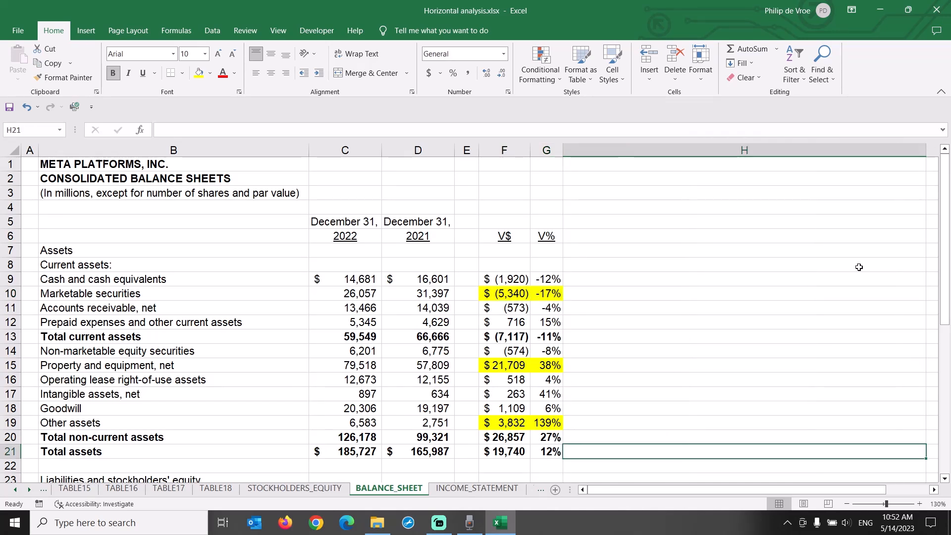
{"action": "type", "text": "M"}
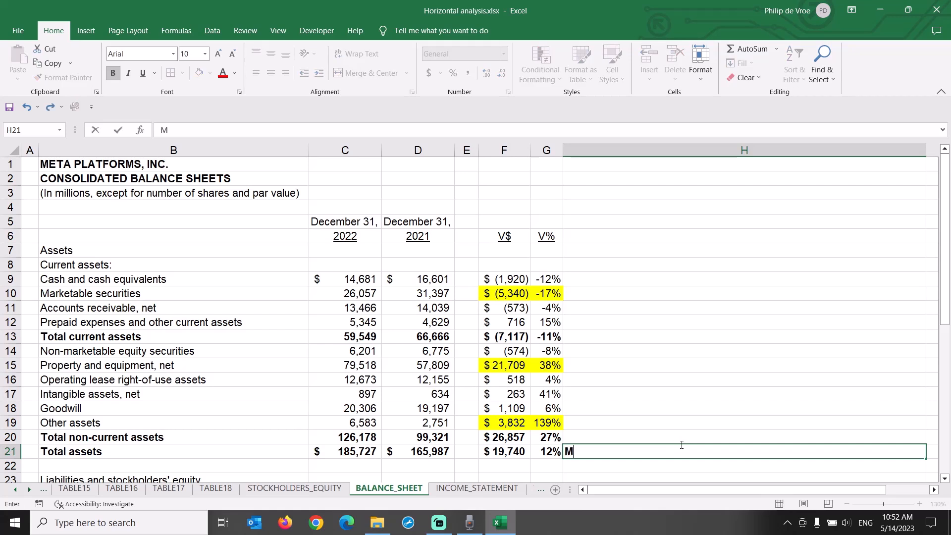
{"action": "type", "text": "ajor increase in P"}
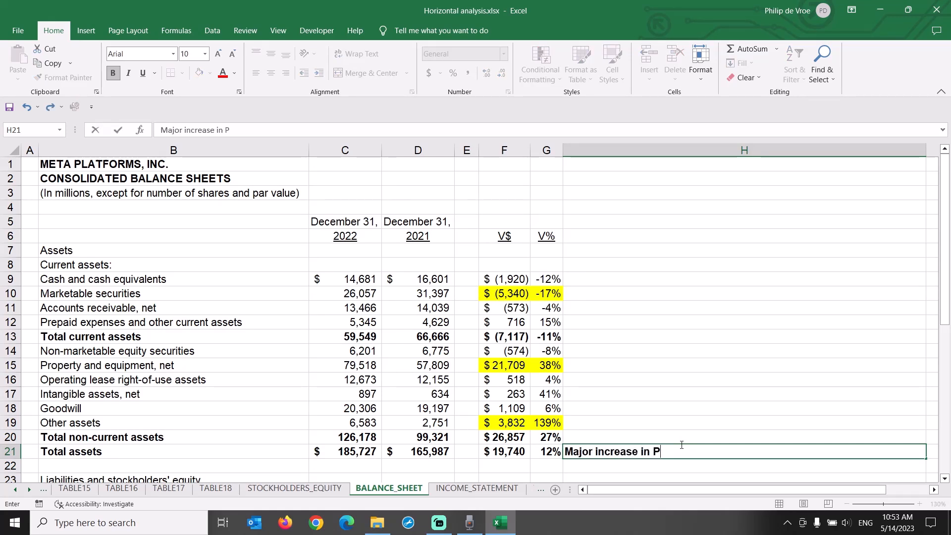
{"action": "type", "text": "&E "}
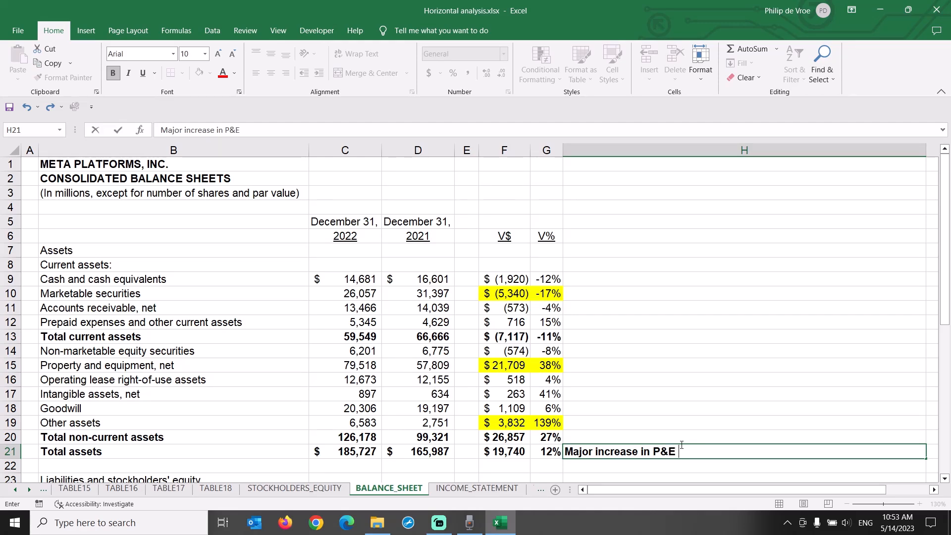
{"action": "type", "text": "$22B, and increase in o"}
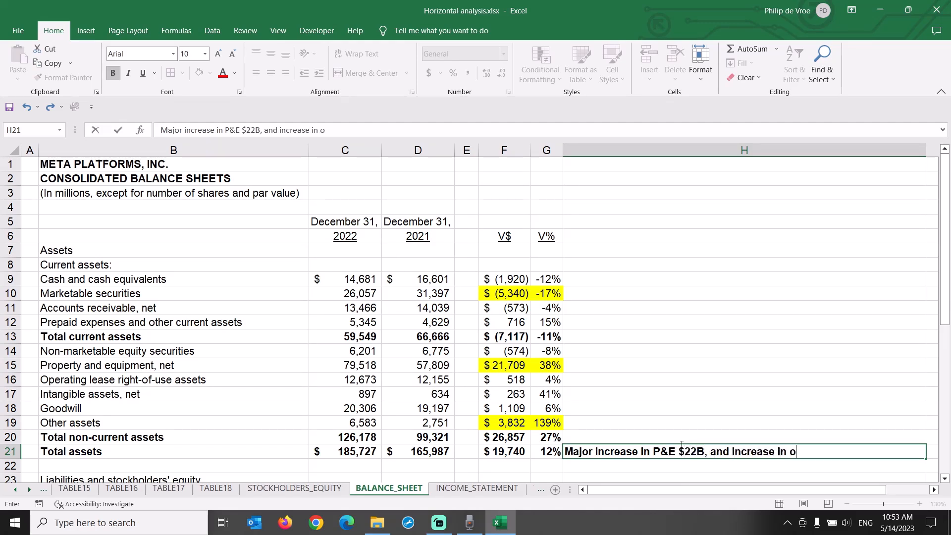
{"action": "type", "text": "ther assets $4B, partically of"}
{"action": "key", "text": "BackSpace"}
{"action": "key", "text": "BackSpace"}
{"action": "key", "text": "BackSpace"}
{"action": "key", "text": "BackSpace"}
{"action": "key", "text": "BackSpace"}
{"action": "key", "text": "BackSpace"}
{"action": "key", "text": "BackSpace"}
{"action": "key", "text": "BackSpace"}
{"action": "key", "text": "BackSpace"}
{"action": "key", "text": "BackSpace"}
{"action": "key", "text": "BackSpace"}
{"action": "type", "text": "rtially offset by a decrease in marketable securities "}
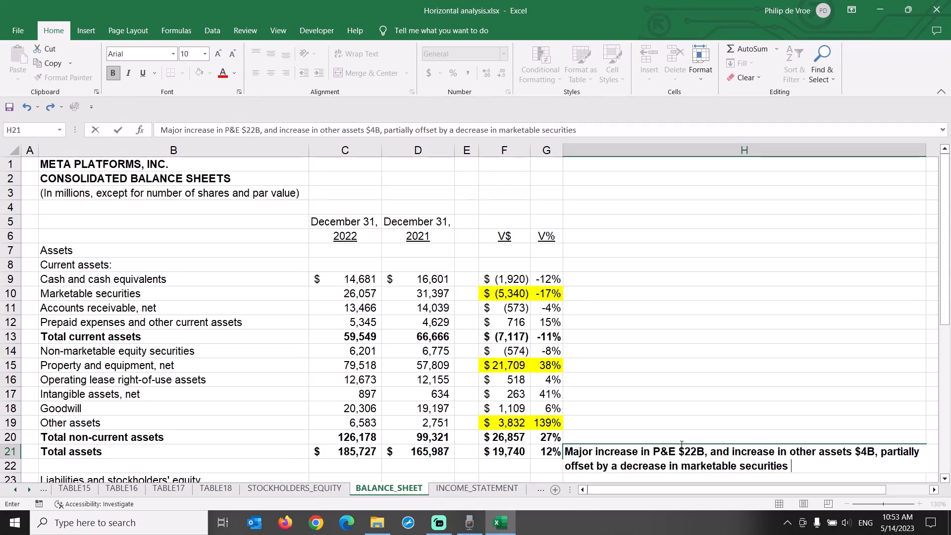
{"action": "type", "text": "$5B"}
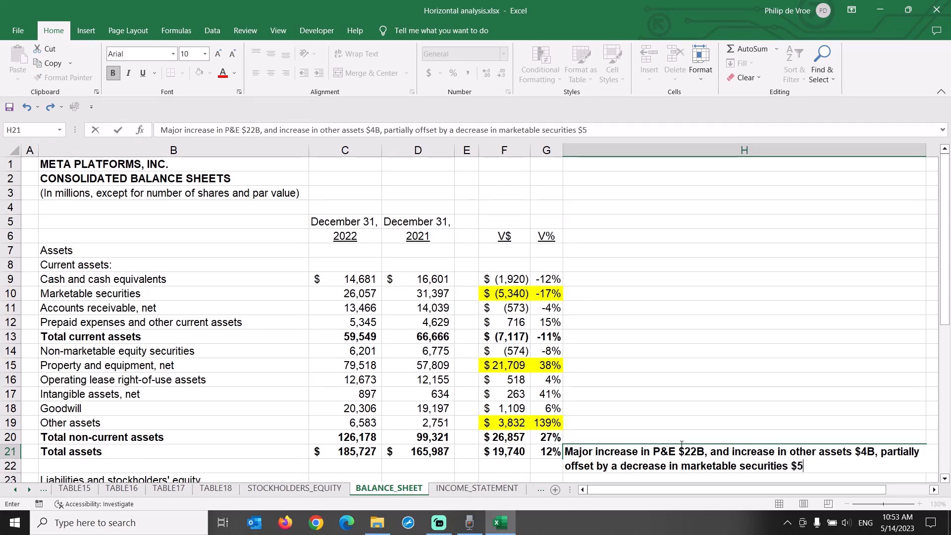
{"action": "key", "text": "Return"}
- Format the total assets comment in H21 as italic instead of bold and wrap its text within the cell
{"action": "left_click", "coordinate": [680, 446]}
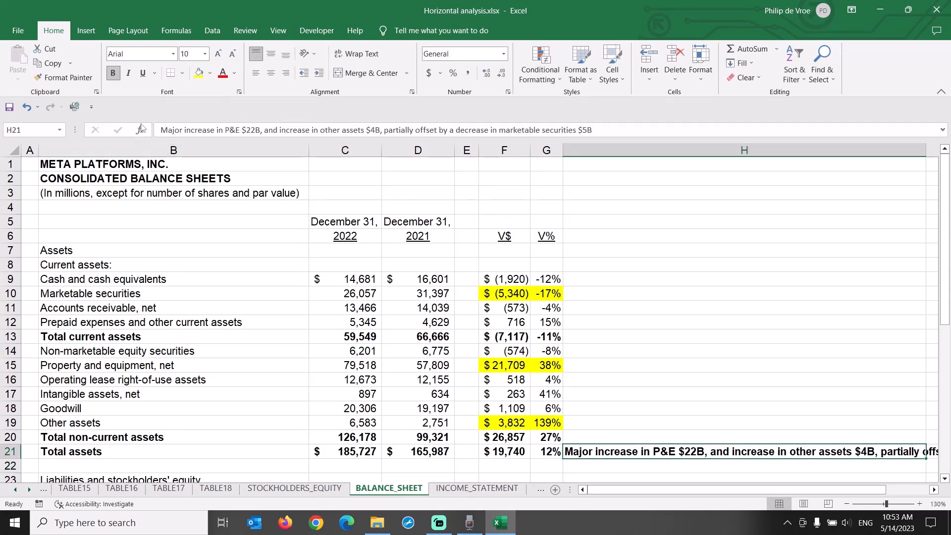
{"action": "left_click", "coordinate": [114, 73]}
{"action": "left_click", "coordinate": [128, 73]}
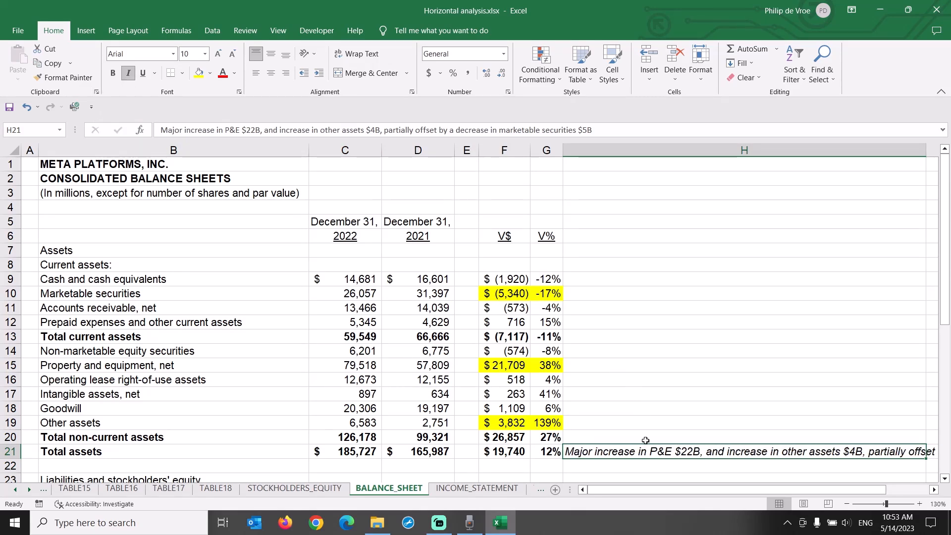
{"action": "right_click", "coordinate": [656, 450]}
{"action": "left_click", "coordinate": [696, 395]}
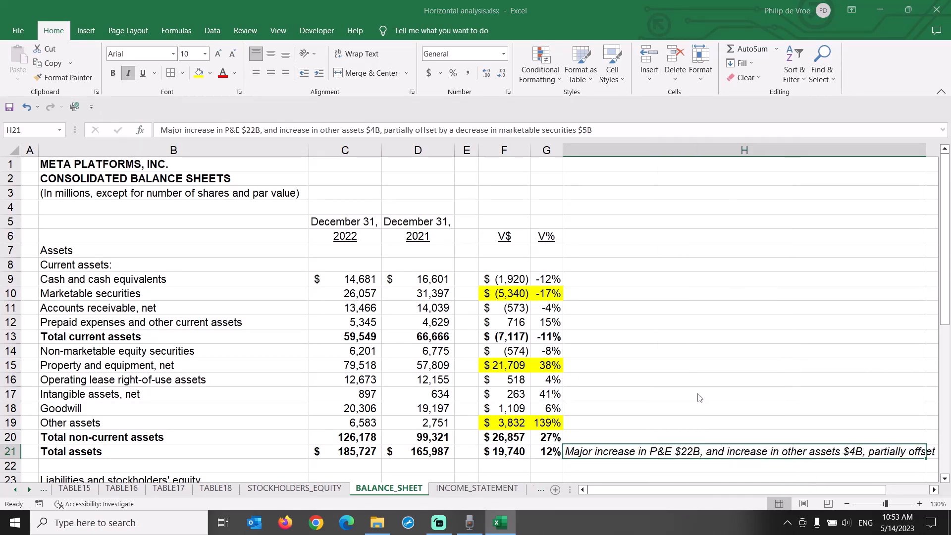
{"action": "left_click", "coordinate": [607, 226]}
{"action": "left_click", "coordinate": [565, 337]}
{"action": "left_click", "coordinate": [781, 493]}
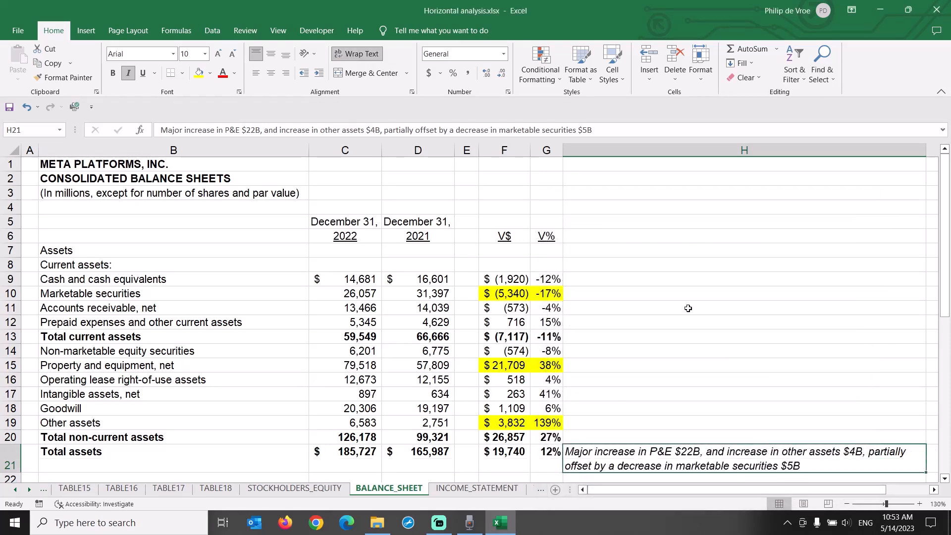
- Add the underlined heading "Variance analysis commentary" in H6 above the comment column
{"action": "left_click", "coordinate": [668, 238]}
{"action": "type", "text": "Variance"}
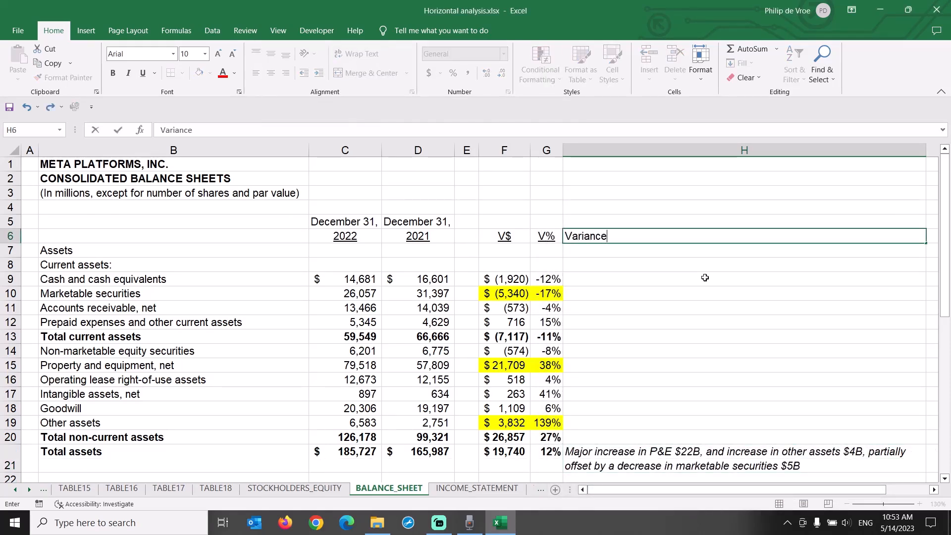
{"action": "type", "text": " analysis commentary"}
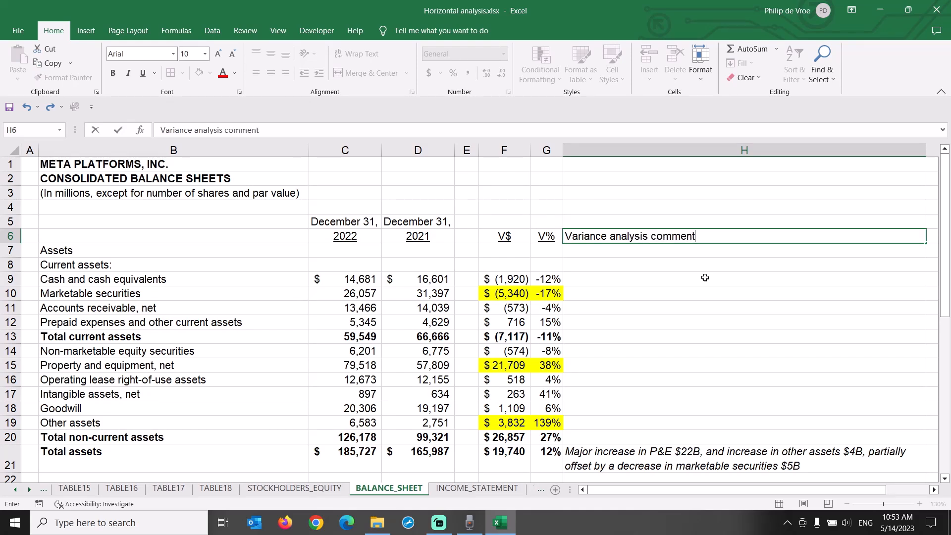
{"action": "key", "text": "Return"}
{"action": "key", "text": "Up"}
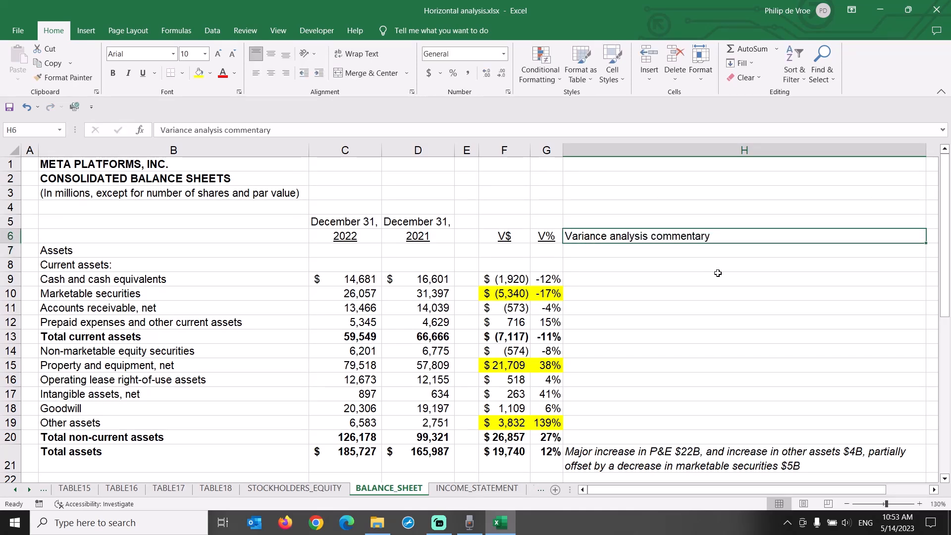
{"action": "left_click", "coordinate": [142, 73]}
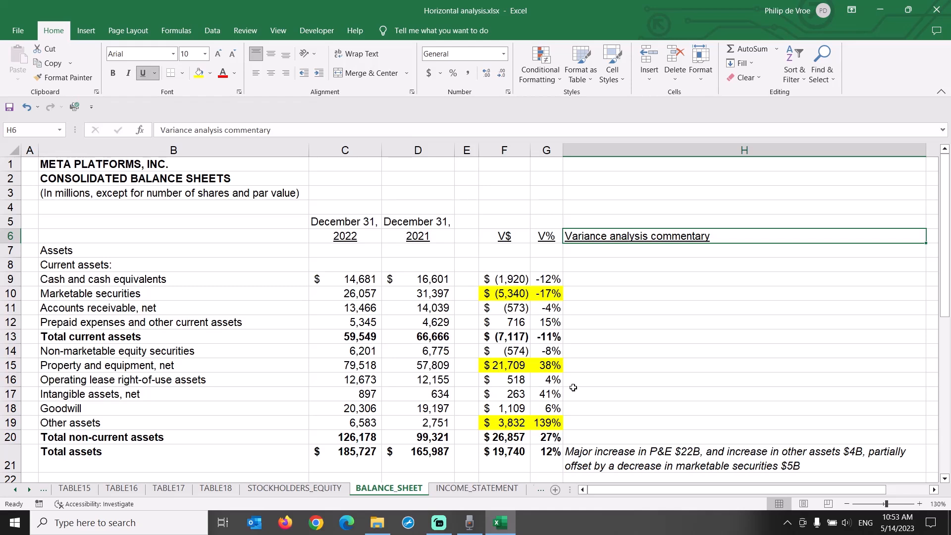
- Put the marketable securities decrease in parentheses as ($5B) in the total assets comment in H21
{"action": "left_click", "coordinate": [717, 467]}
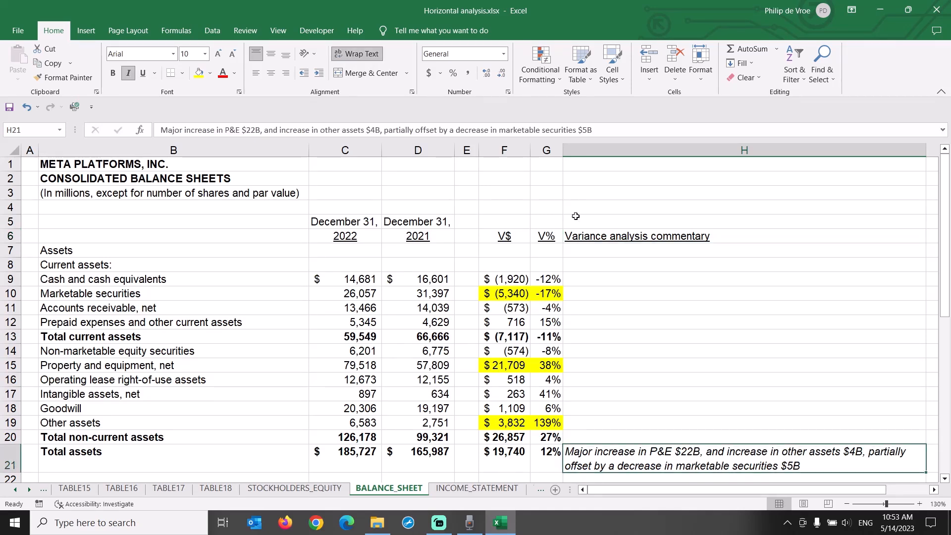
{"action": "left_click", "coordinate": [578, 130]}
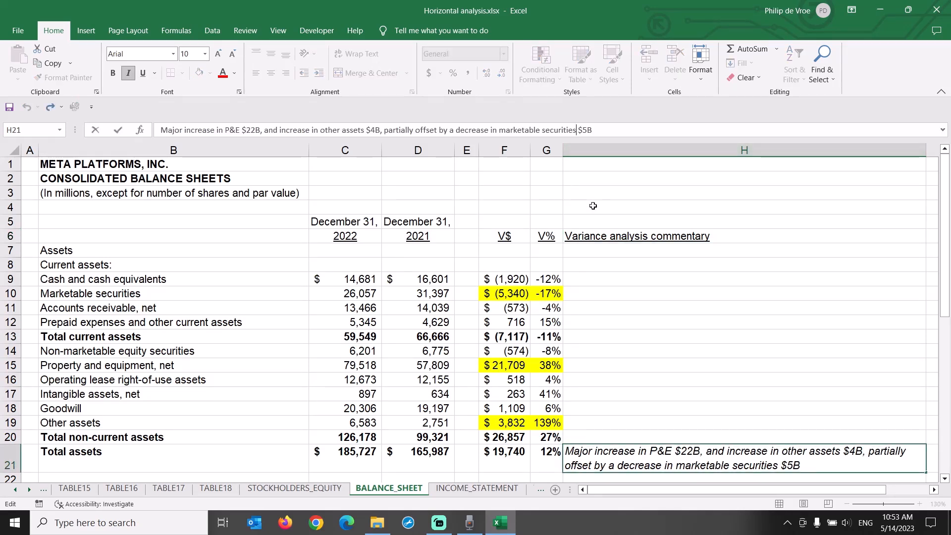
{"action": "type", "text": "("}
{"action": "key", "text": "End"}
{"action": "key", "text": "ctrl+Return"}
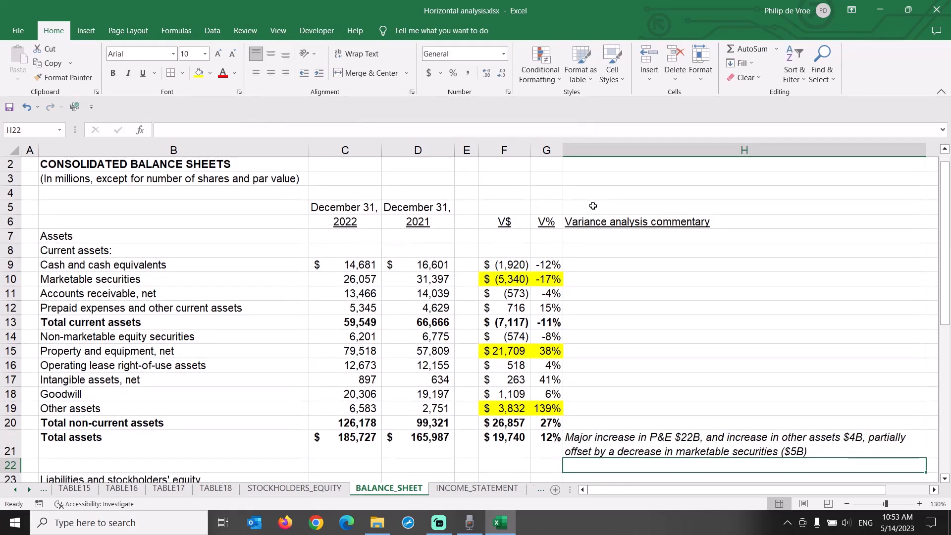
{"action": "scroll", "coordinate": [649, 237], "scroll_direction": "up", "scroll_amount": 1}
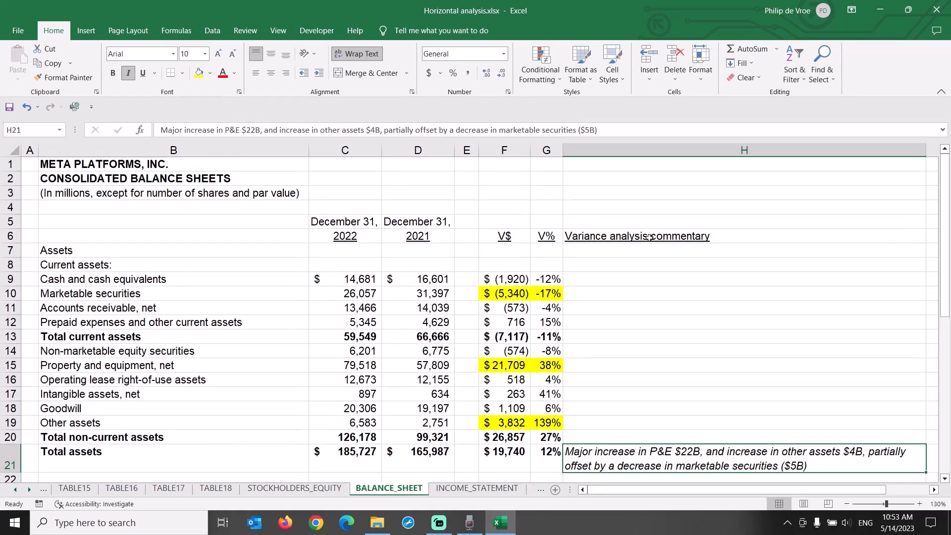
- Bold the variances of the liabilities and equity total rows: F29:G29, F33:G34 and F40:G41
{"action": "scroll", "coordinate": [708, 297], "scroll_direction": "down", "scroll_amount": 5}
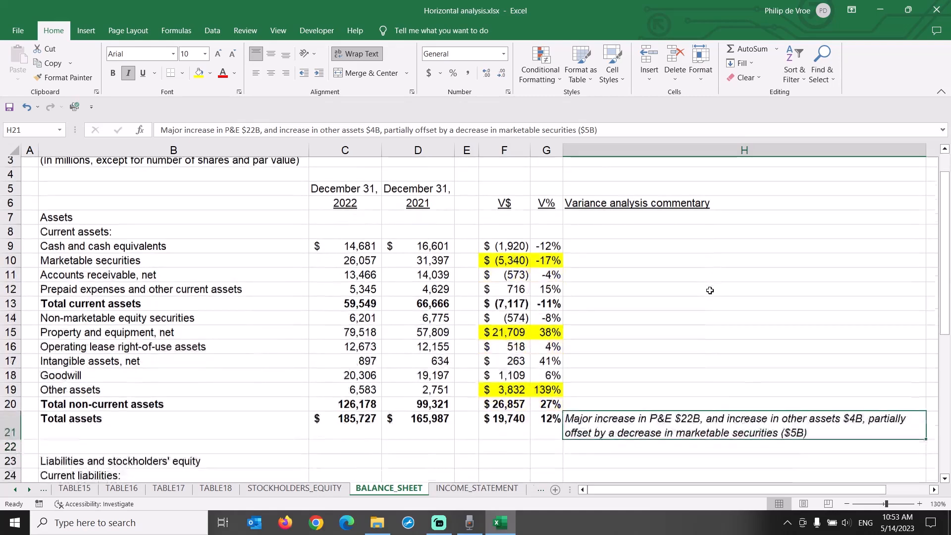
{"action": "scroll", "coordinate": [710, 290], "scroll_direction": "down", "scroll_amount": 2}
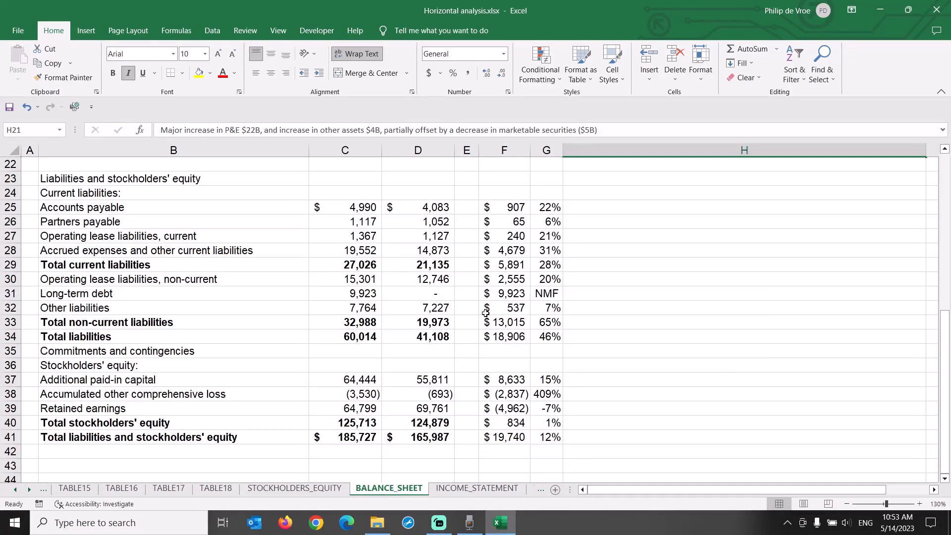
{"action": "left_click_drag", "start_coordinate": [507, 266], "coordinate": [547, 266]}
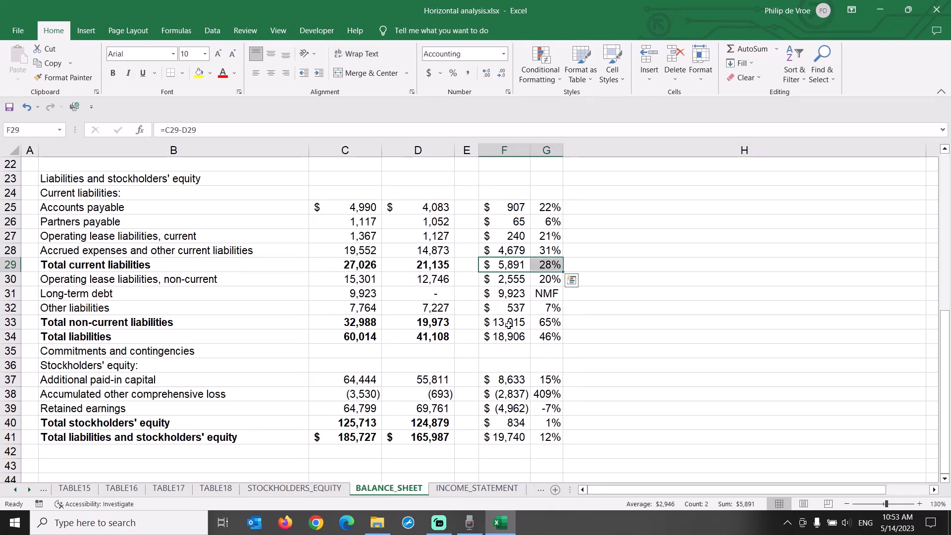
{"action": "left_click_drag", "start_coordinate": [505, 322], "coordinate": [534, 336], "text": "ctrl"}
{"action": "left_click_drag", "start_coordinate": [518, 421], "coordinate": [544, 436], "text": "ctrl"}
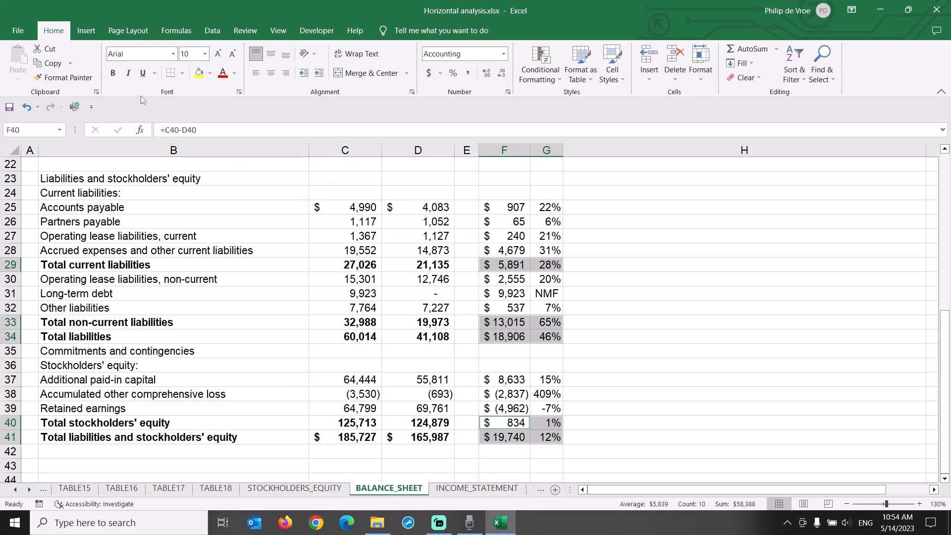
{"action": "left_click", "coordinate": [113, 73]}
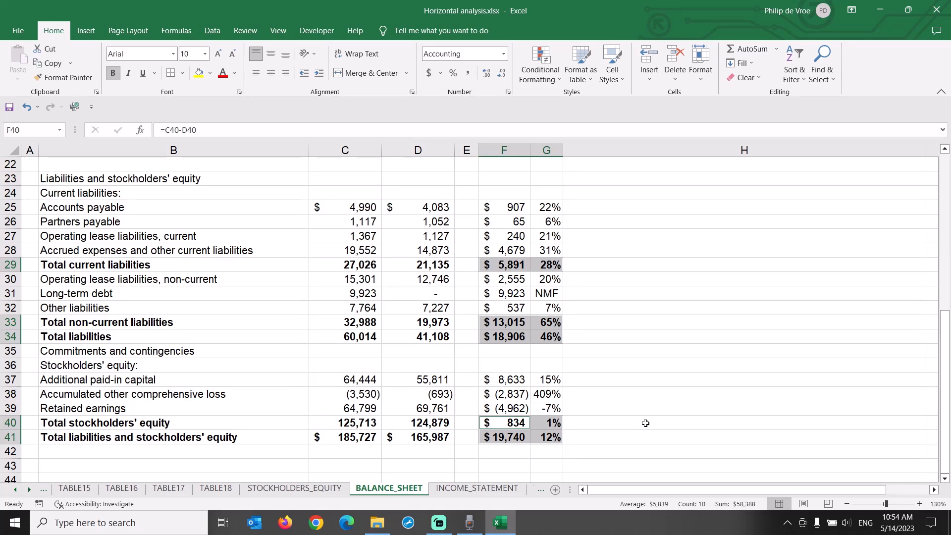
- Compare the variances of total liabilities and stockholders' equity in row 41 with those of total assets in row 21
{"action": "left_click", "coordinate": [634, 434]}
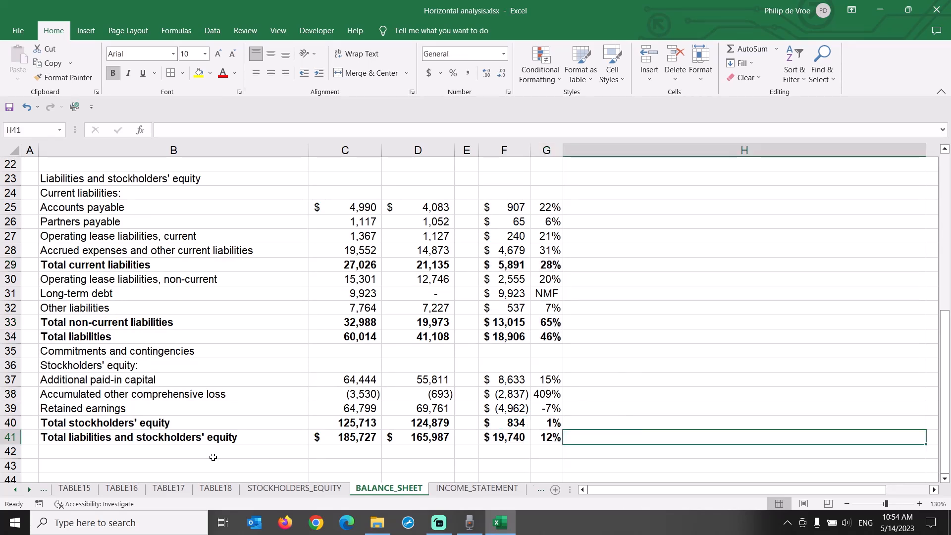
{"action": "left_click", "coordinate": [14, 437]}
{"action": "left_click_drag", "start_coordinate": [490, 436], "coordinate": [531, 437]}
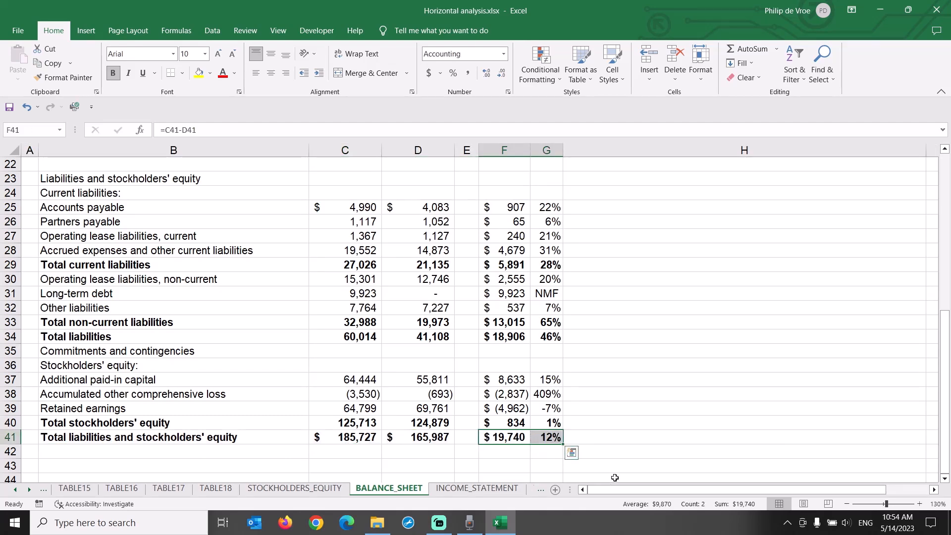
{"action": "scroll", "coordinate": [614, 465], "scroll_direction": "up", "scroll_amount": 2}
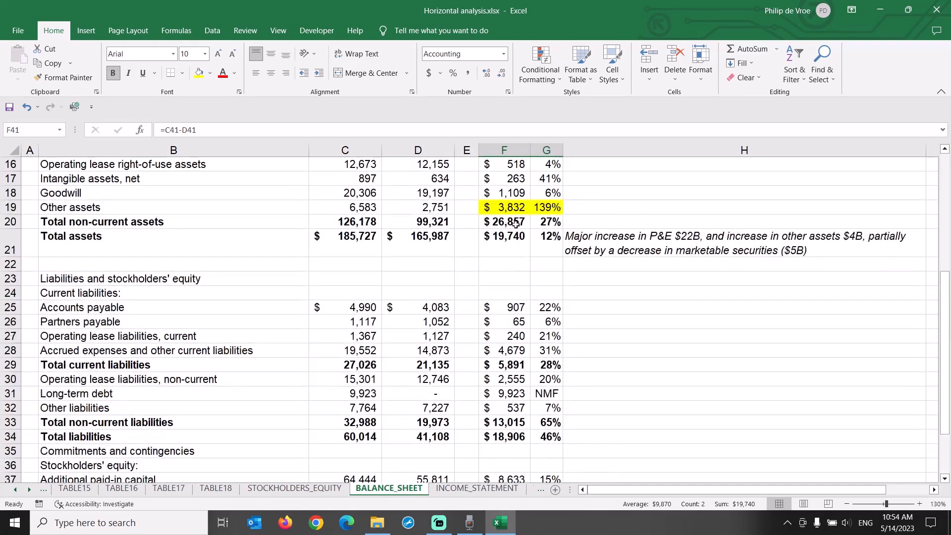
{"action": "left_click_drag", "start_coordinate": [514, 240], "coordinate": [545, 241]}
{"action": "scroll", "coordinate": [585, 304], "scroll_direction": "down", "scroll_amount": 2}
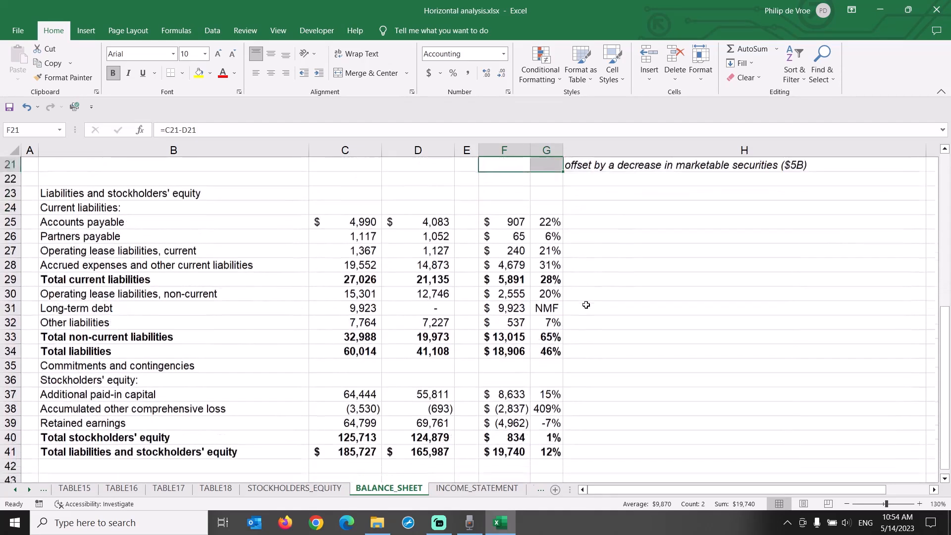
- Review the variances of total stockholders' equity, total liabilities, total non-current liabilities and total current liabilities
{"action": "left_click_drag", "start_coordinate": [526, 421], "coordinate": [569, 425]}
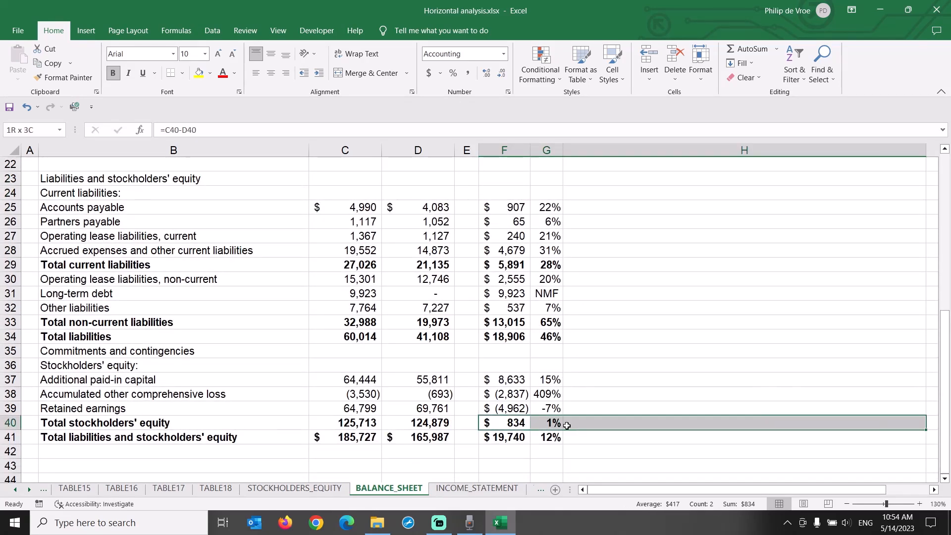
{"action": "left_click_drag", "start_coordinate": [526, 338], "coordinate": [547, 337]}
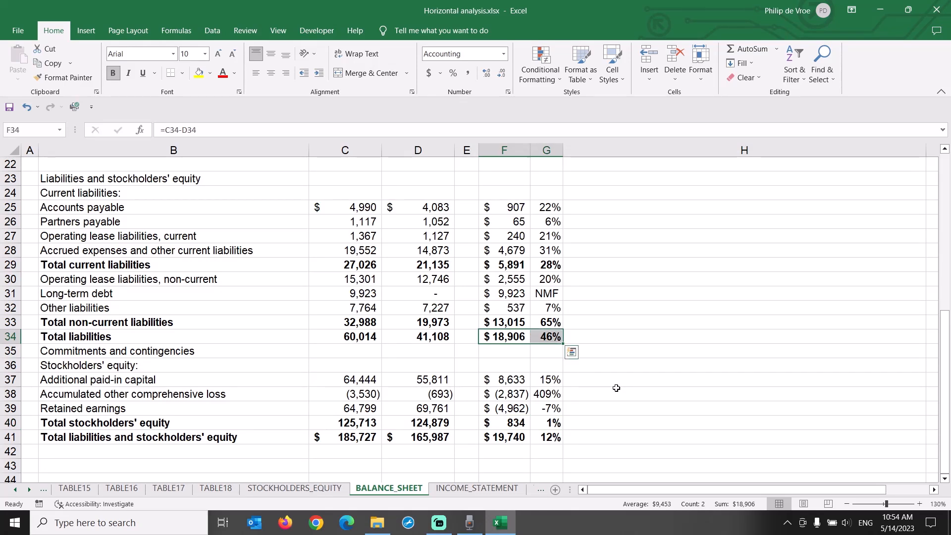
{"action": "left_click_drag", "start_coordinate": [517, 322], "coordinate": [545, 323]}
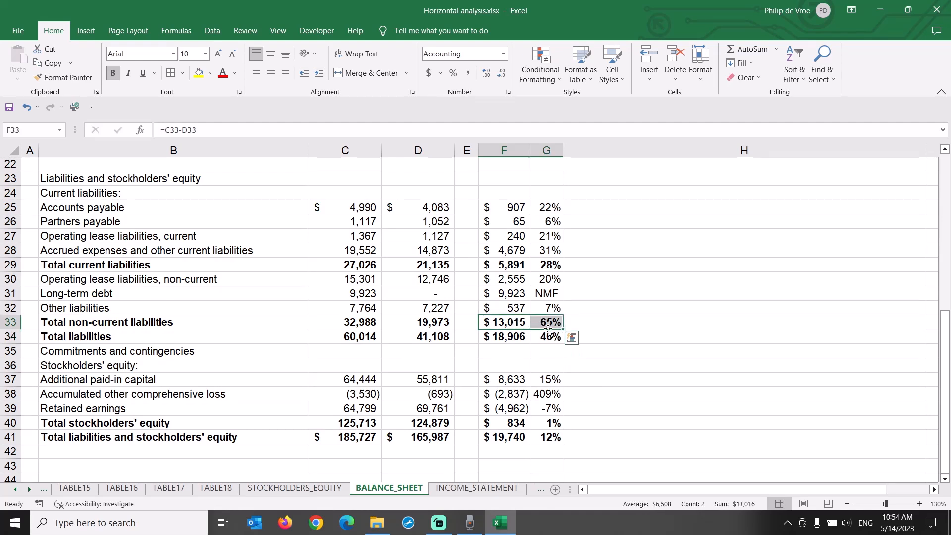
{"action": "left_click_drag", "start_coordinate": [519, 265], "coordinate": [544, 264]}
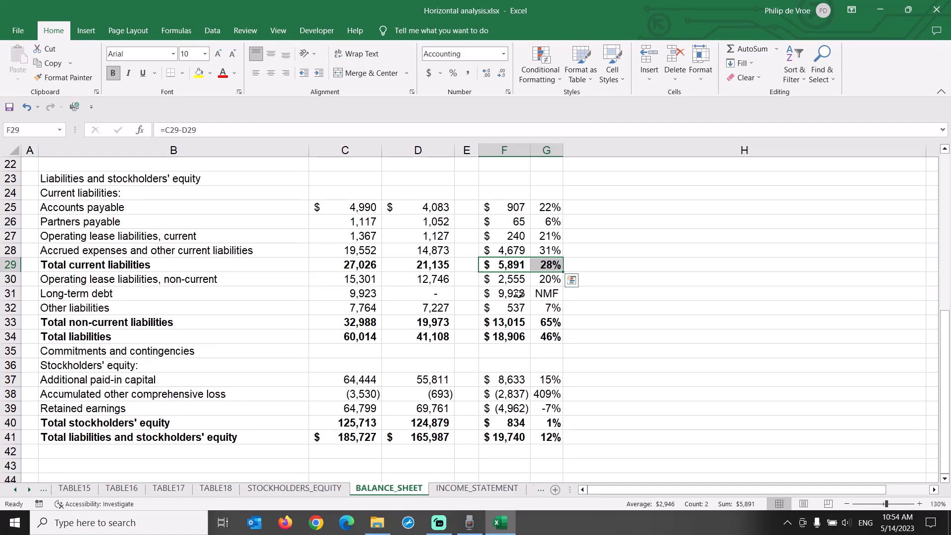
- Highlight in yellow the dollar and percentage variances of long-term debt (F31:G31)
{"action": "left_click", "coordinate": [572, 297]}
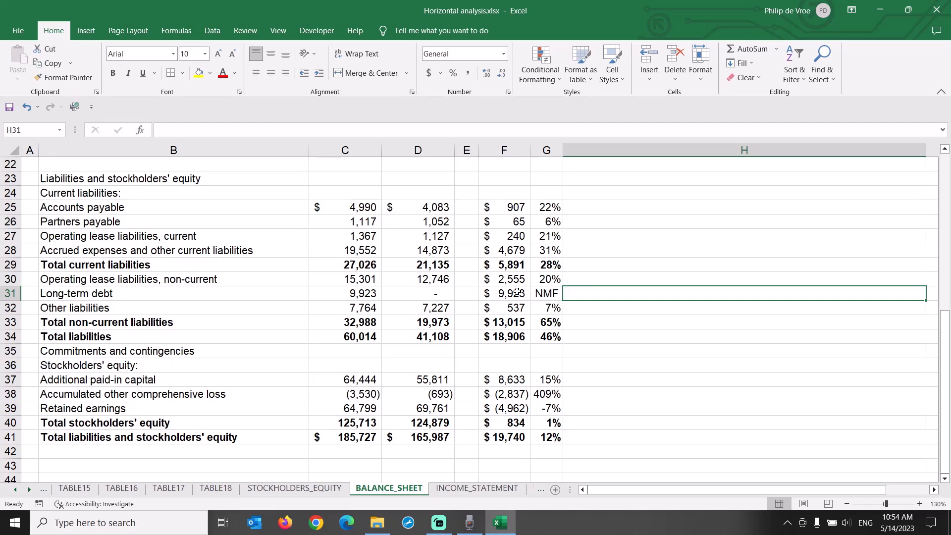
{"action": "left_click_drag", "start_coordinate": [515, 292], "coordinate": [546, 293]}
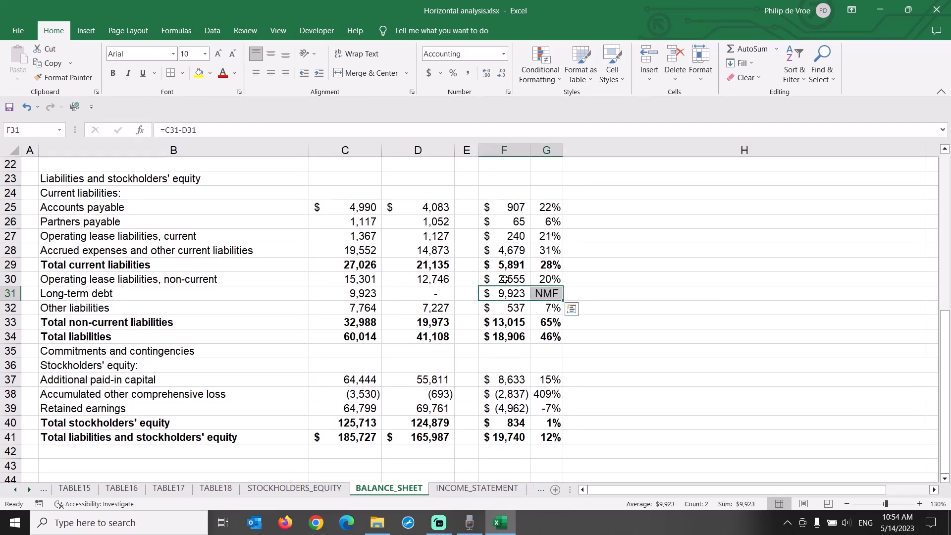
{"action": "left_click", "coordinate": [199, 73]}
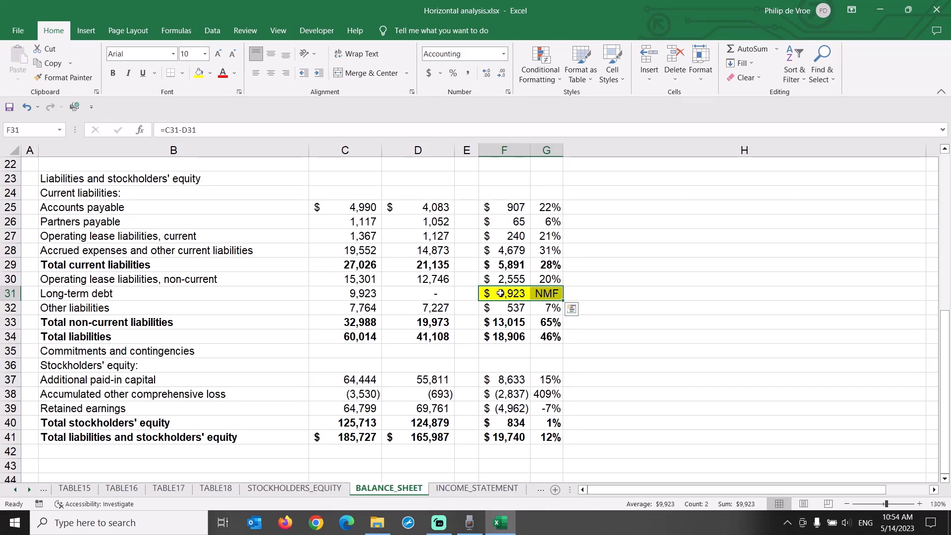
- Highlight in yellow the variances of accrued expenses (F28:G28) and non-current operating lease liabilities (F30:G30)
{"action": "left_click", "coordinate": [524, 251]}
{"action": "left_click_drag", "start_coordinate": [524, 251], "coordinate": [546, 251]}
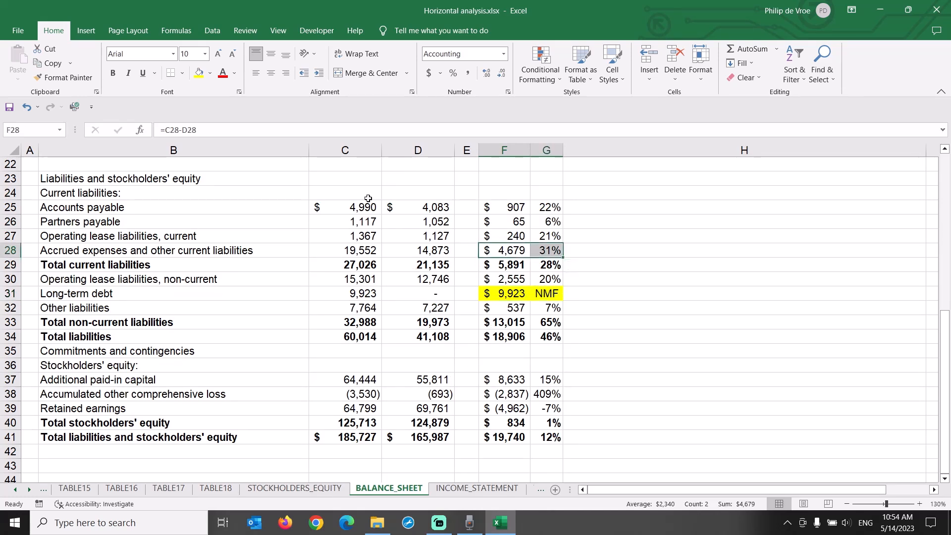
{"action": "left_click", "coordinate": [198, 74]}
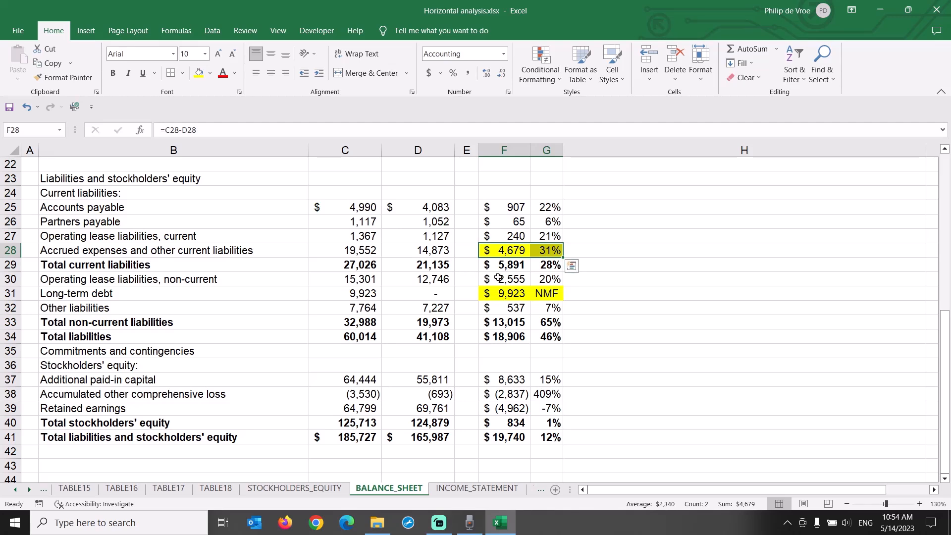
{"action": "left_click_drag", "start_coordinate": [500, 279], "coordinate": [546, 280]}
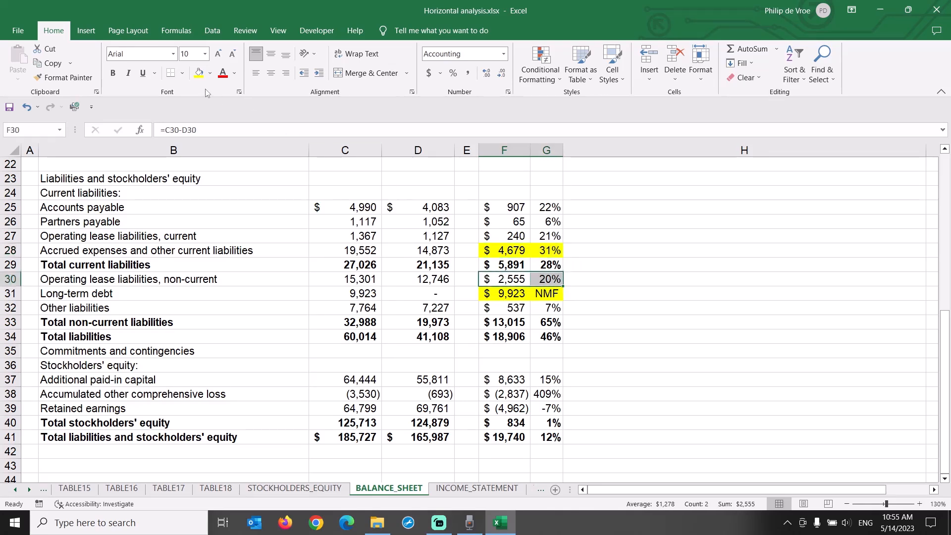
{"action": "left_click", "coordinate": [200, 73]}
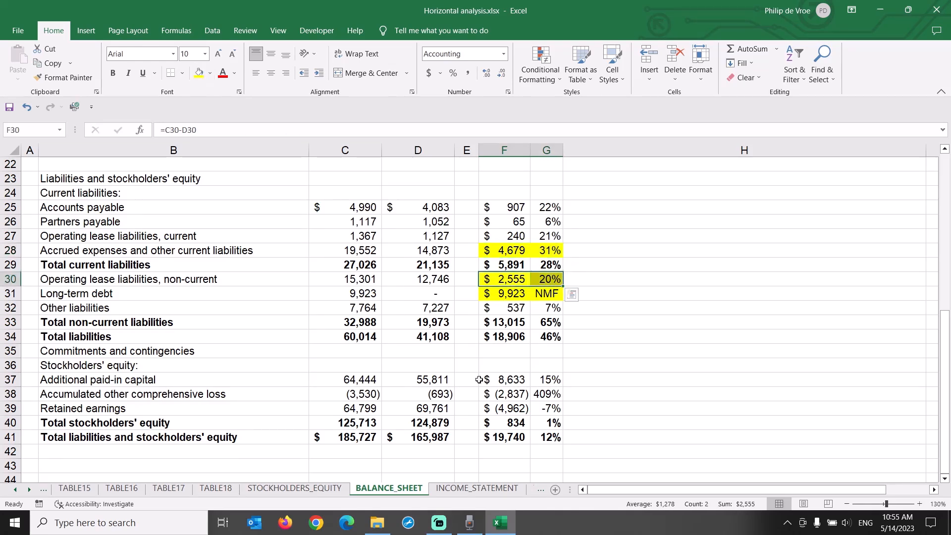
- Enter in H41 the italic comment "Introduction of long term debt $10B and increase in accrued expenses $5B plus operating lease liabilities $3B drive growth"
{"action": "left_click", "coordinate": [588, 436]}
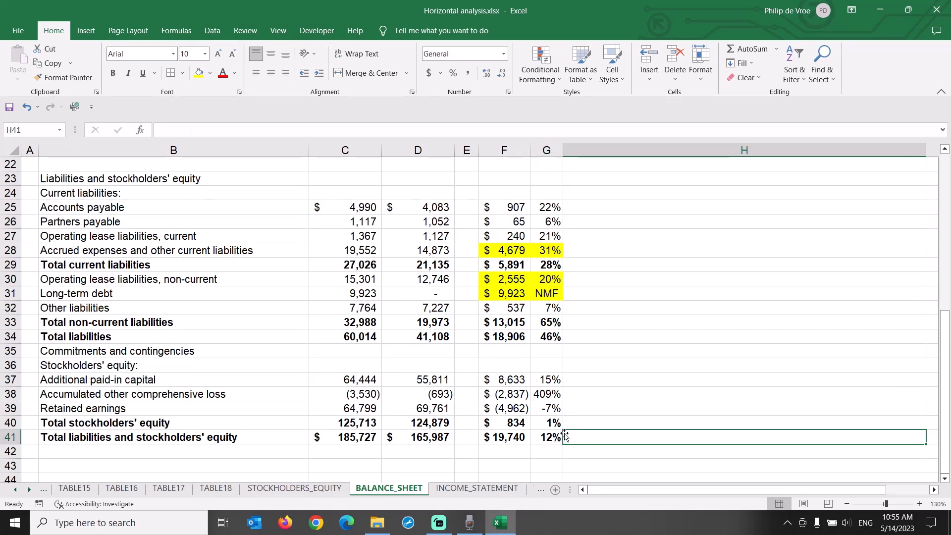
{"action": "left_click", "coordinate": [128, 73]}
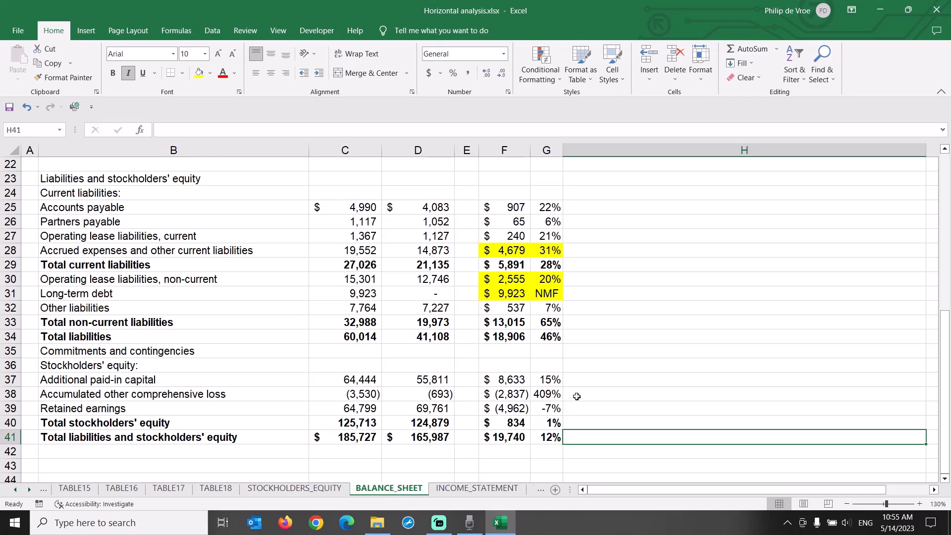
{"action": "type", "text": "Intro"}
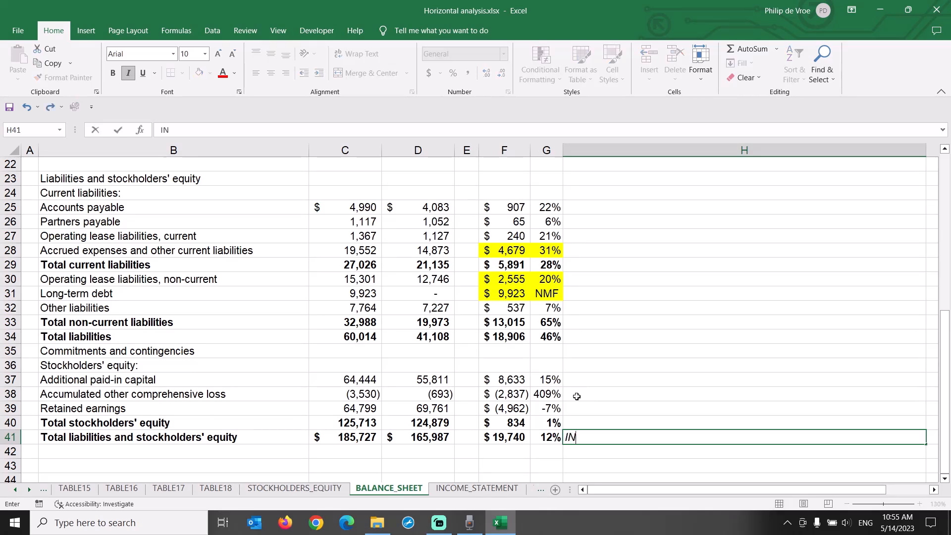
{"action": "type", "text": "duction of long et"}
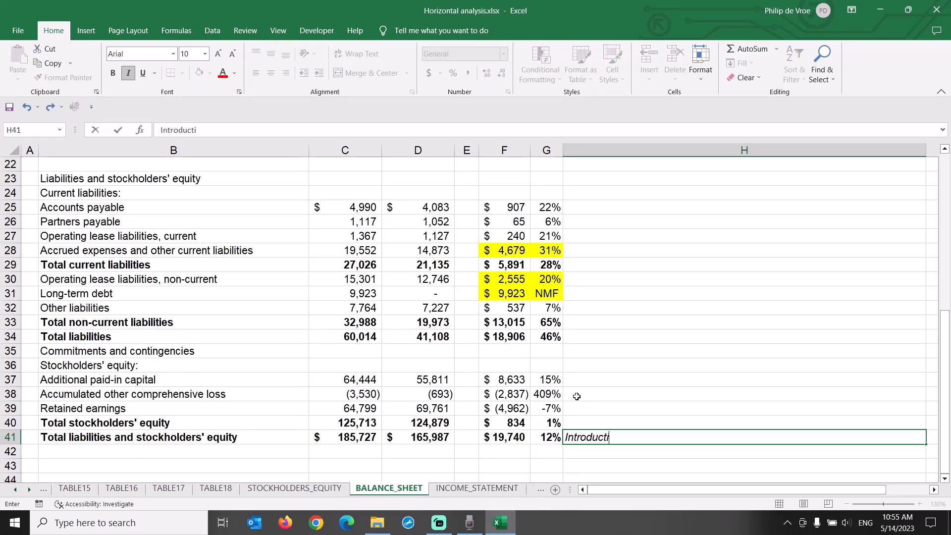
{"action": "key", "text": "BackSpace"}
{"action": "key", "text": "BackSpace"}
{"action": "type", "text": "term debt $10"}
{"action": "type", "text": "and"}
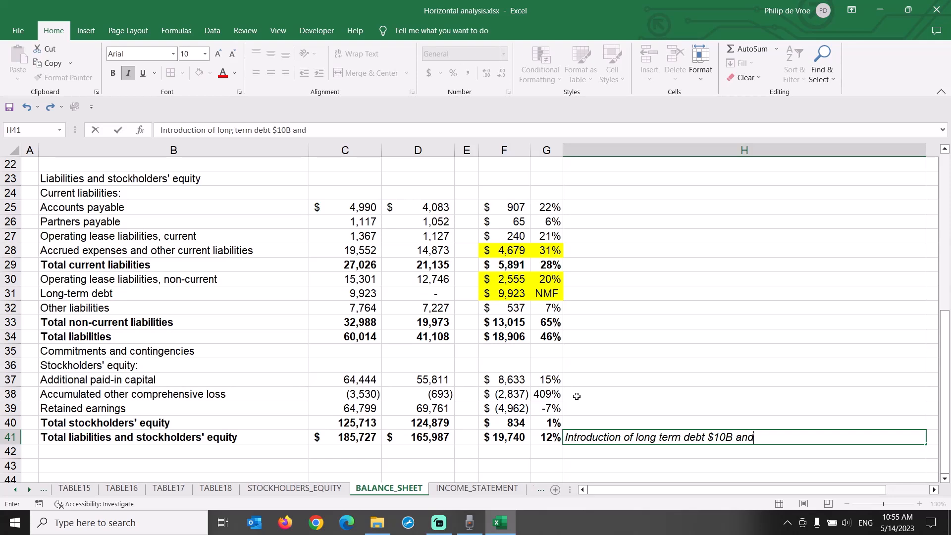
{"action": "type", "text": " increase in acc"}
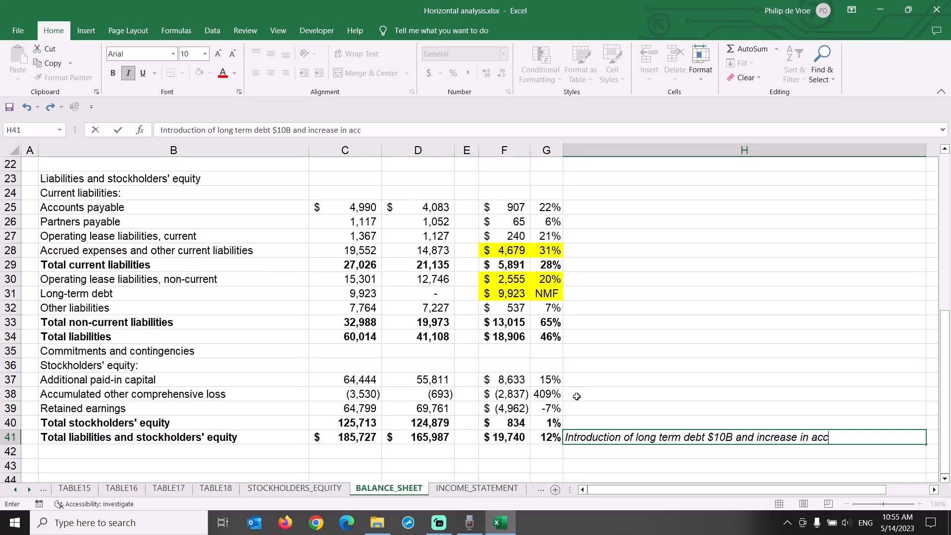
{"action": "type", "text": "rued expenses"}
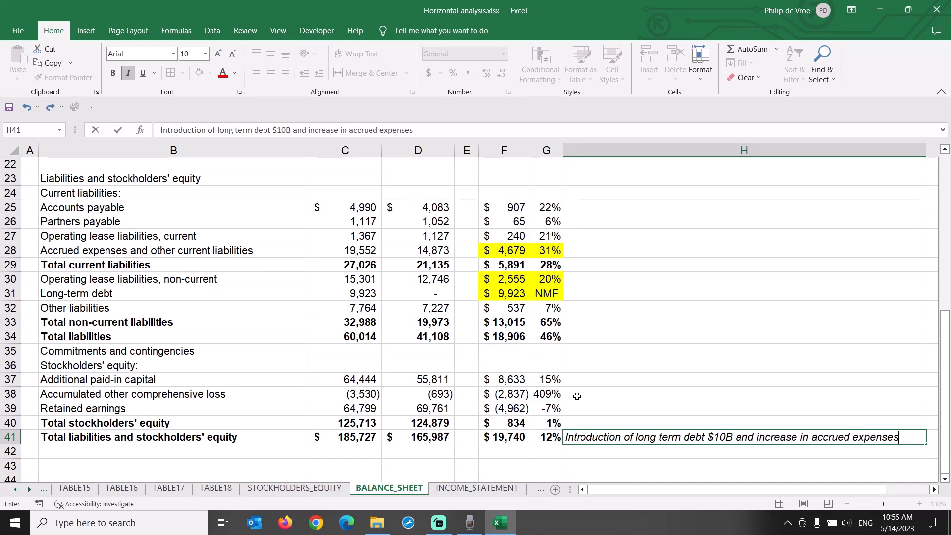
{"action": "type", "text": " $5B plus operating l"}
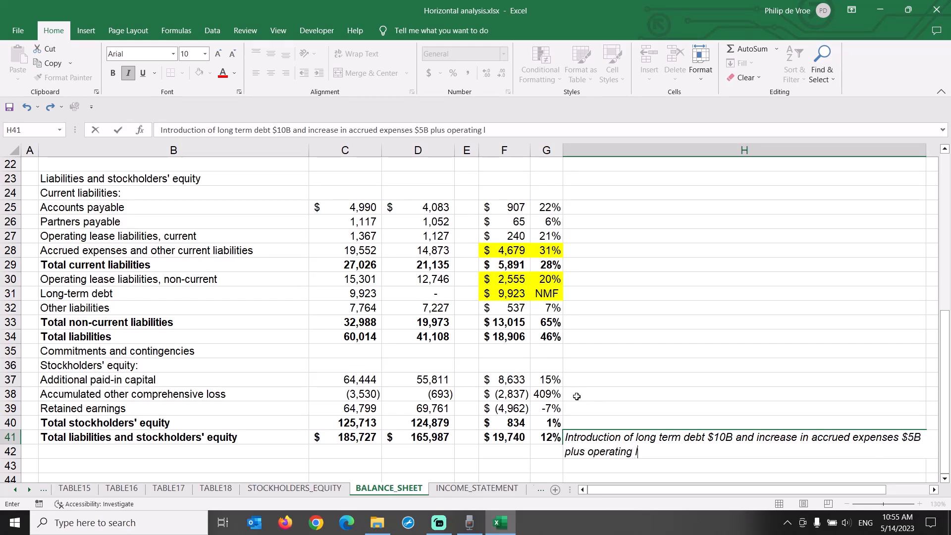
{"action": "type", "text": "ease liabilities"}
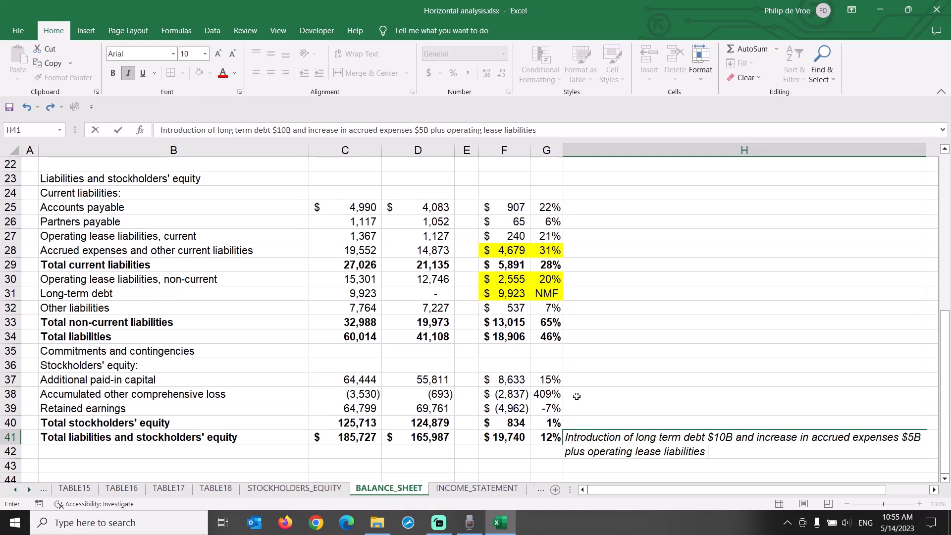
{"action": "type", "text": " $3B d"}
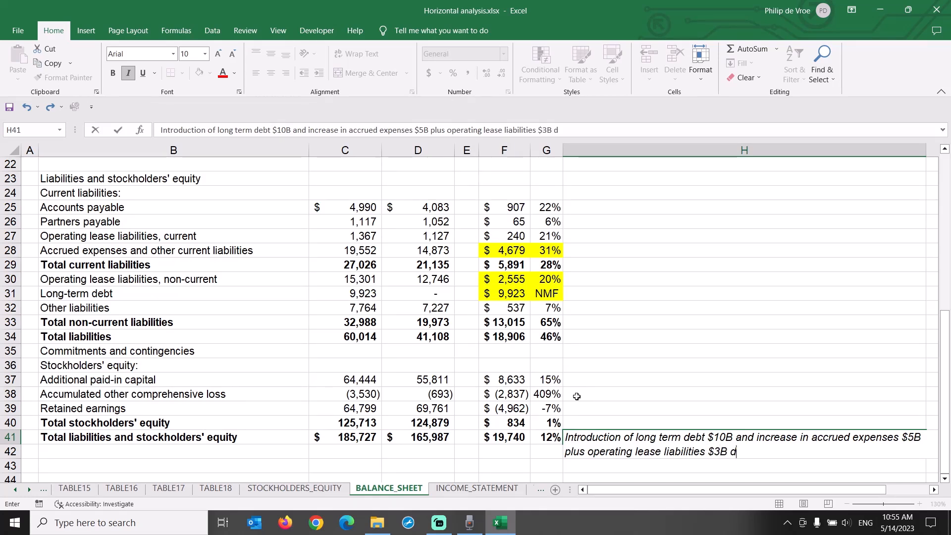
{"action": "type", "text": "rive growth"}
{"action": "key", "text": "Return"}
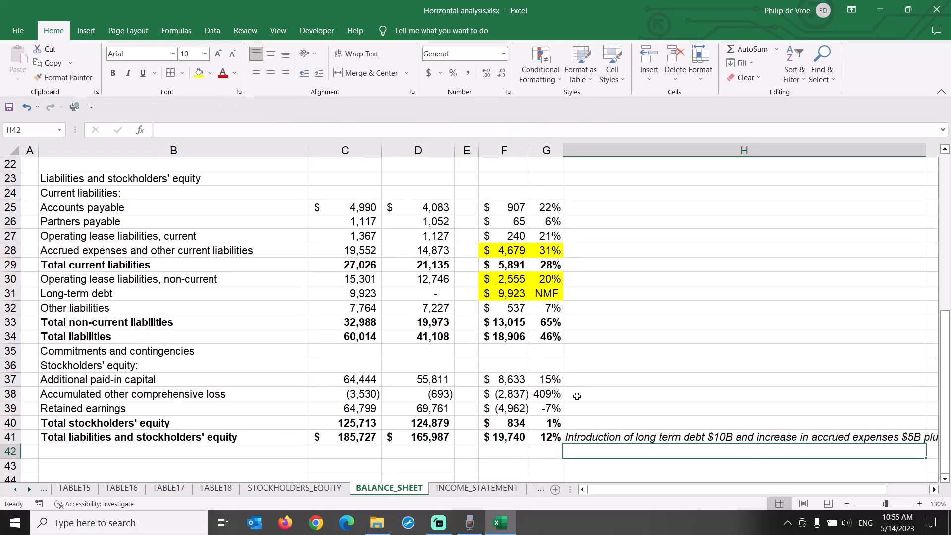
- Turn on text wrapping for the comment in H41
{"action": "key", "text": "Up"}
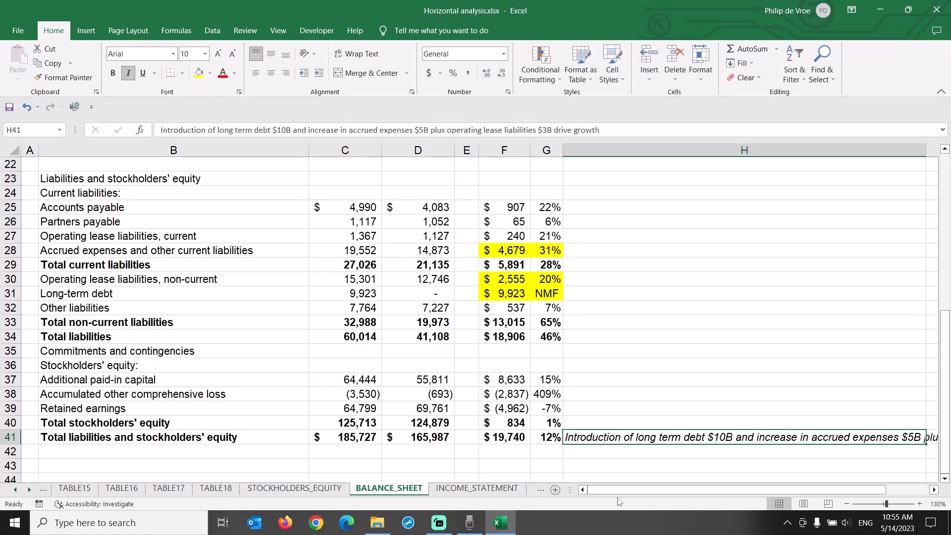
{"action": "right_click", "coordinate": [617, 440]}
{"action": "left_click", "coordinate": [650, 385]}
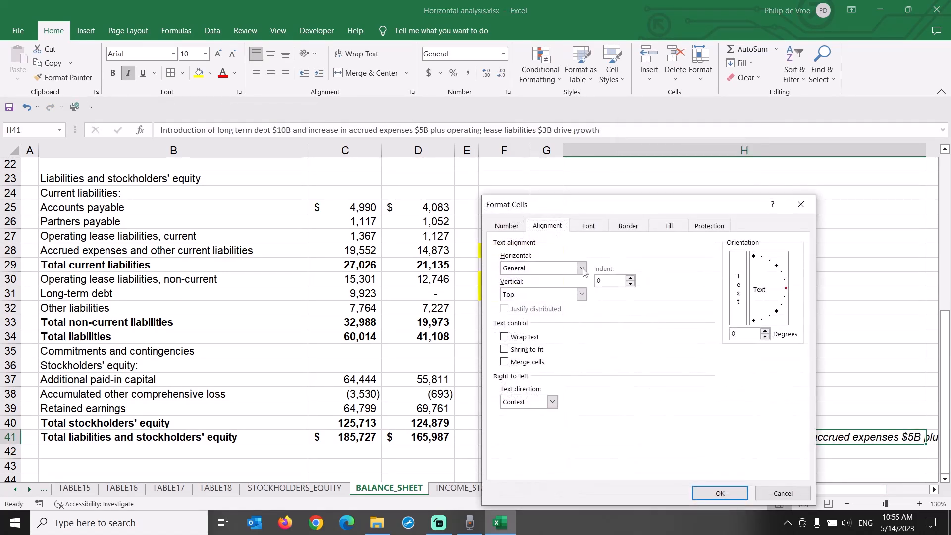
{"action": "left_click", "coordinate": [505, 337]}
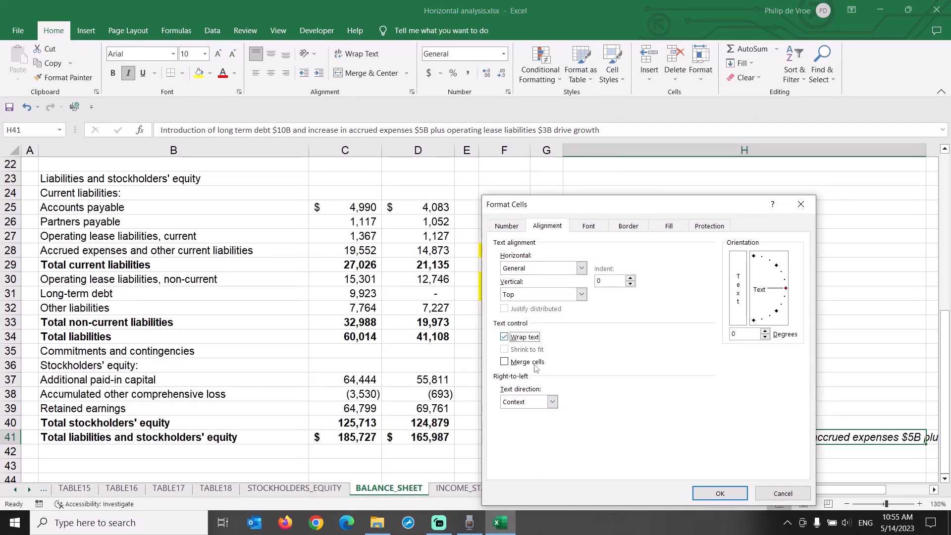
{"action": "left_click", "coordinate": [720, 494]}
- Open the INCOME_STATEMENT sheet and review its 2020, 2021 and 2022 columns
{"action": "left_click", "coordinate": [464, 488]}
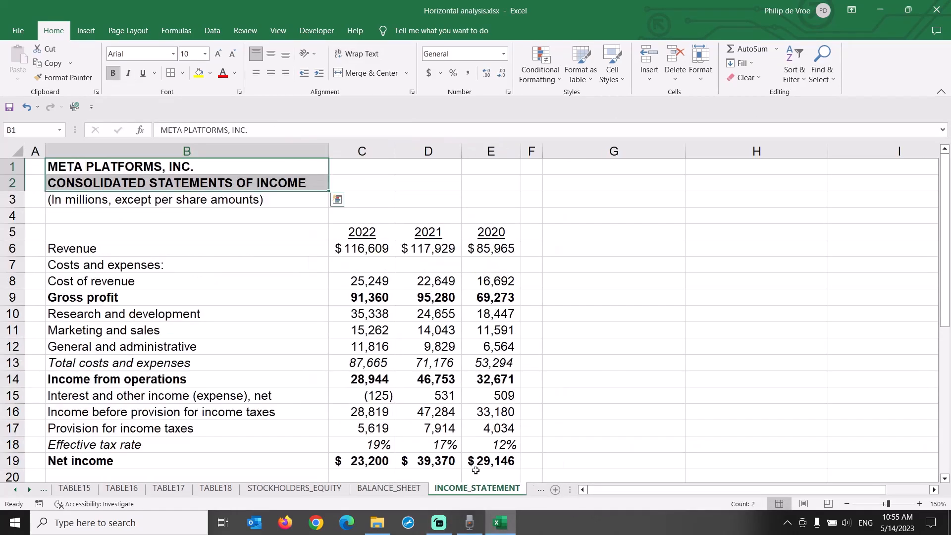
{"action": "left_click", "coordinate": [498, 149]}
{"action": "left_click", "coordinate": [431, 151]}
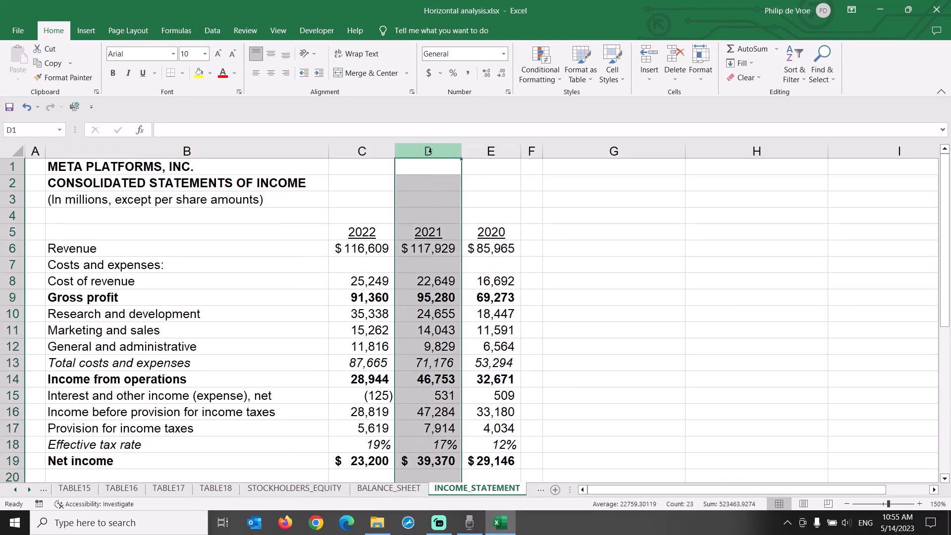
{"action": "left_click", "coordinate": [379, 150]}
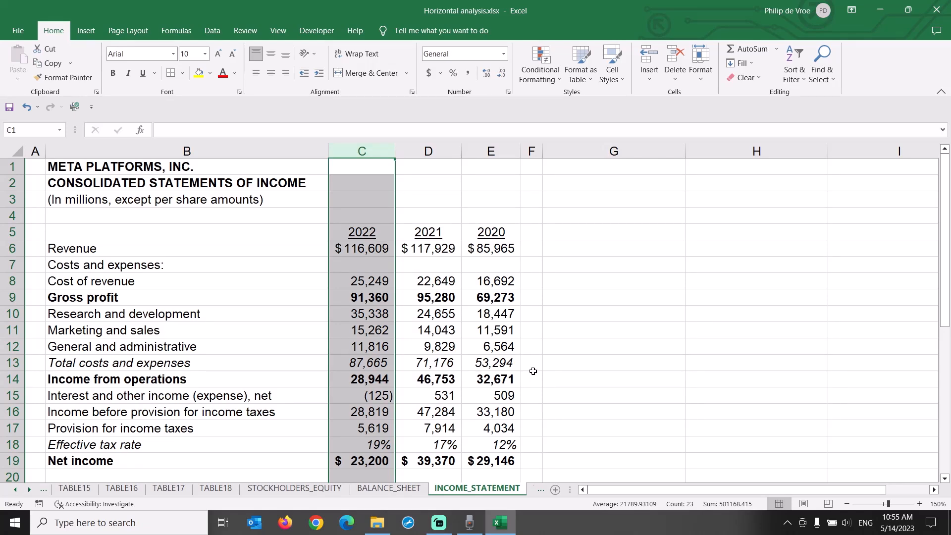
{"action": "left_click", "coordinate": [545, 202]}
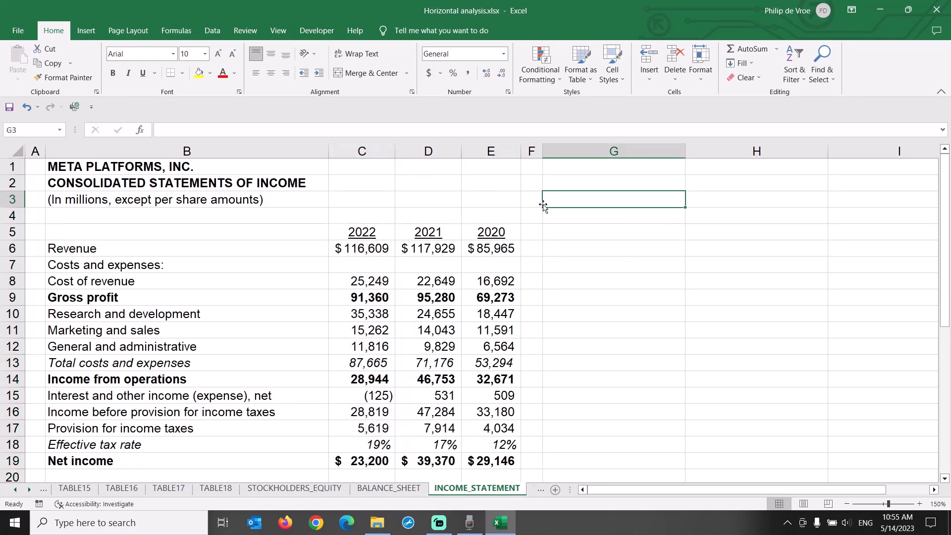
{"action": "left_click", "coordinate": [508, 149]}
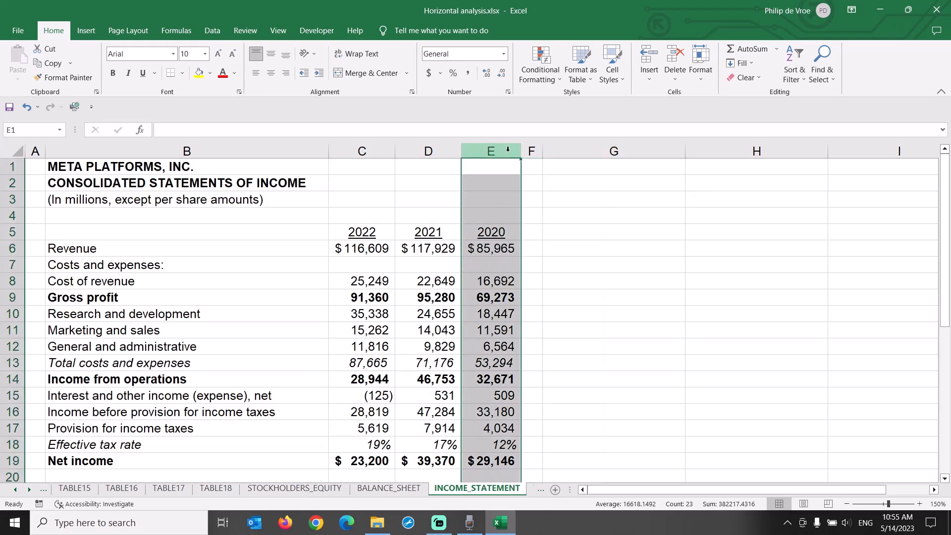
{"action": "left_click", "coordinate": [453, 151]}
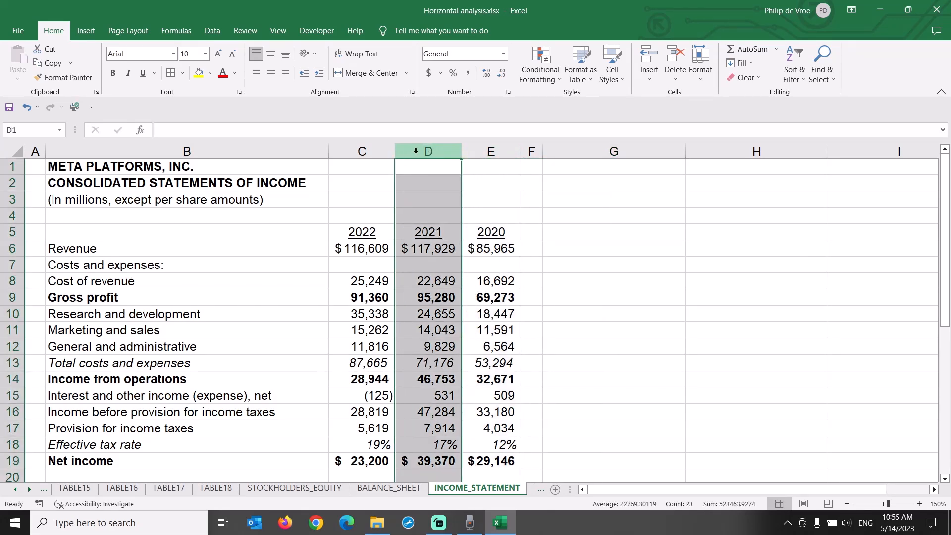
{"action": "left_click", "coordinate": [388, 150]}
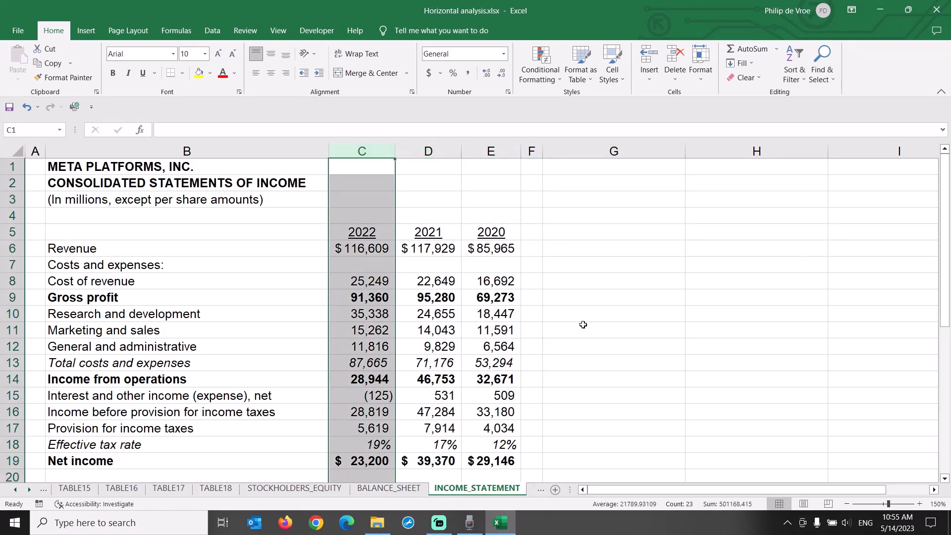
- Enter the dollar variance headers "V$ 22 vs 21" in G5 and "V$ 21 vs 20" in H5
{"action": "left_click", "coordinate": [582, 233]}
{"action": "type", "text": "V$ 22"}
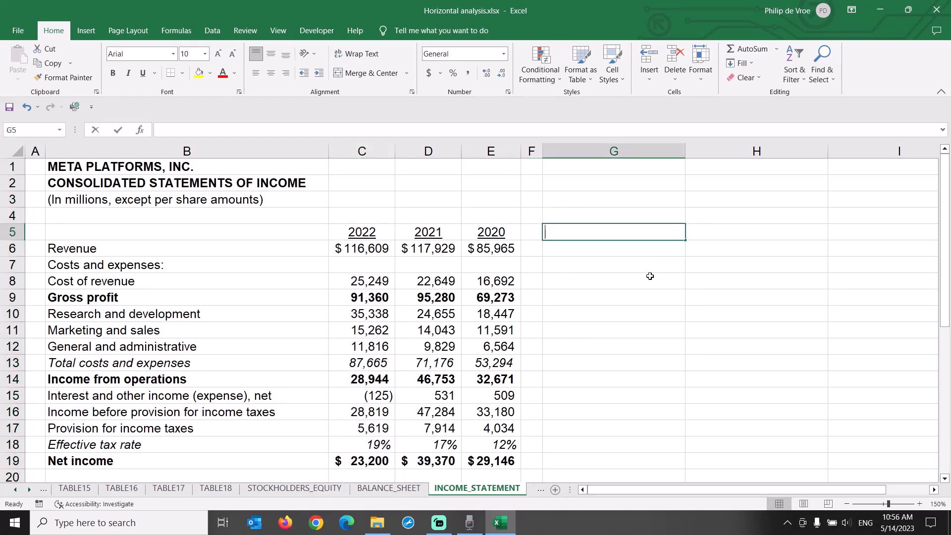
{"action": "type", "text": " vs 21"}
{"action": "key", "text": "Tab"}
{"action": "type", "text": "V"}
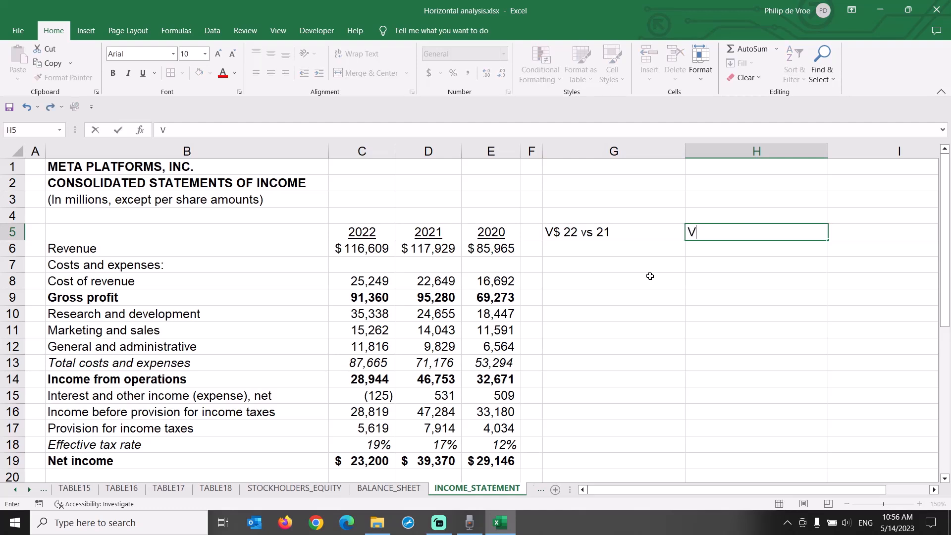
{"action": "type", "text": "$ 21 vs 20"}
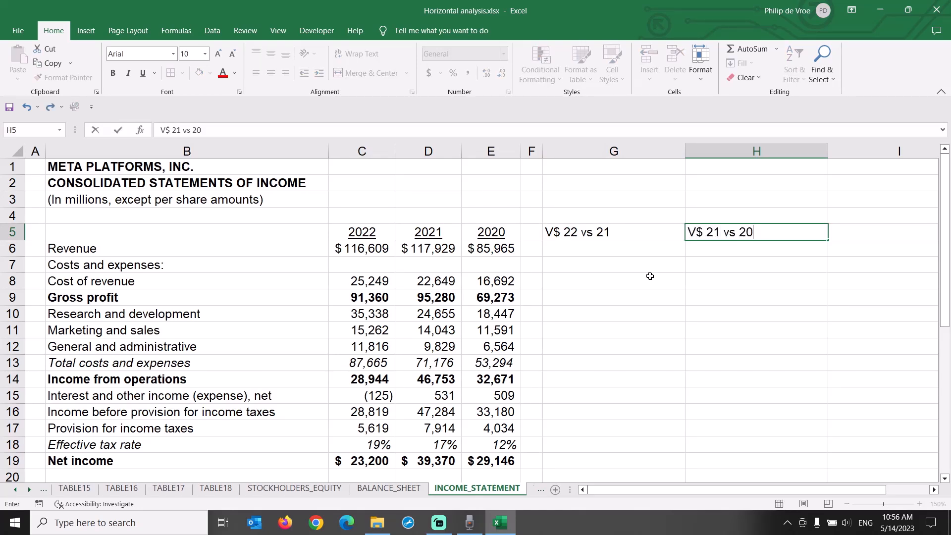
{"action": "key", "text": "Return"}
- Underline and centre the headers in G5:H5 and narrow columns G:H to fit them
{"action": "key", "text": "Up"}
{"action": "key", "text": "shift+Right"}
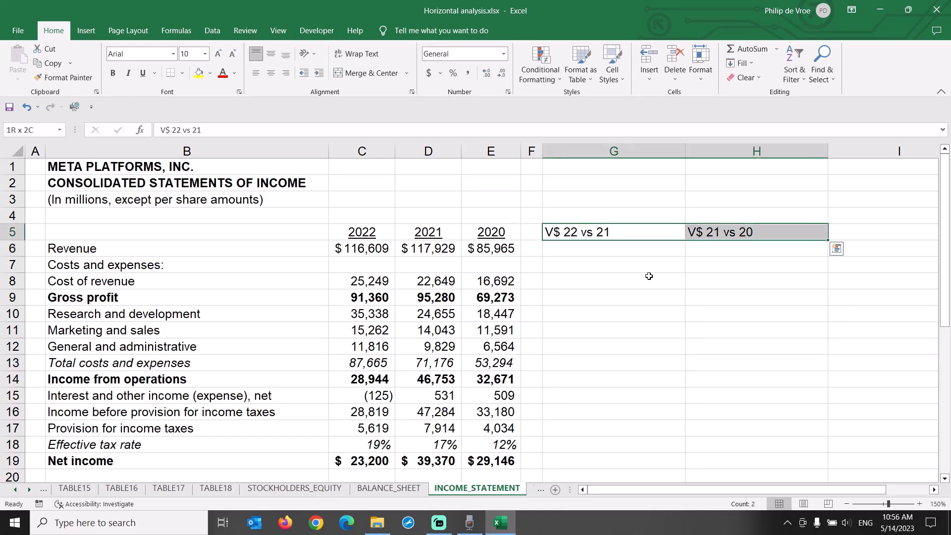
{"action": "left_click", "coordinate": [142, 73]}
{"action": "left_click", "coordinate": [271, 72]}
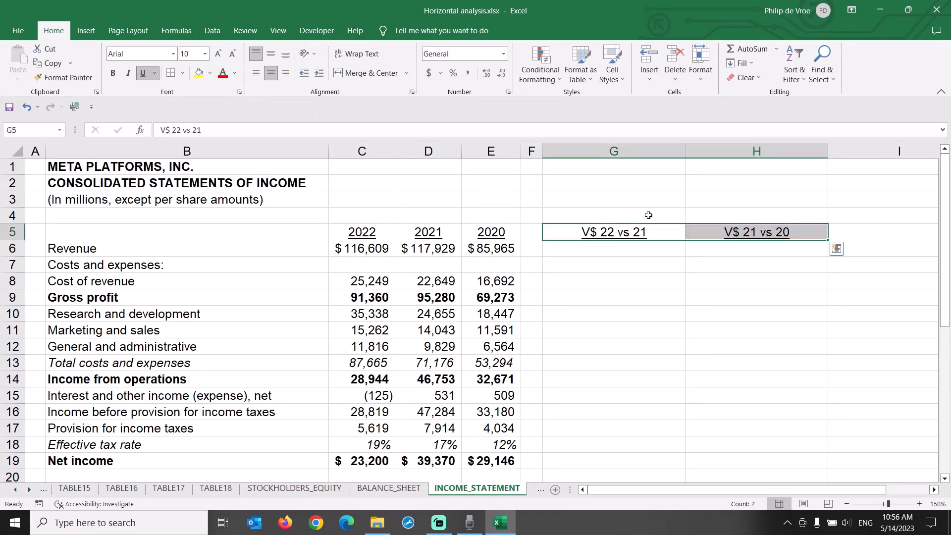
{"action": "left_click_drag", "start_coordinate": [670, 156], "coordinate": [614, 151]}
- Copy the narrow spacer column F into column I
{"action": "left_click", "coordinate": [531, 151]}
{"action": "key", "text": "ctrl+c"}
{"action": "left_click", "coordinate": [689, 151]}
{"action": "key", "text": "ctrl+v"}
- Enter the percentage variance headers "V% 22 vs 21" in J5 and "V% 21 vs 20" in K5
{"action": "left_click", "coordinate": [751, 237]}
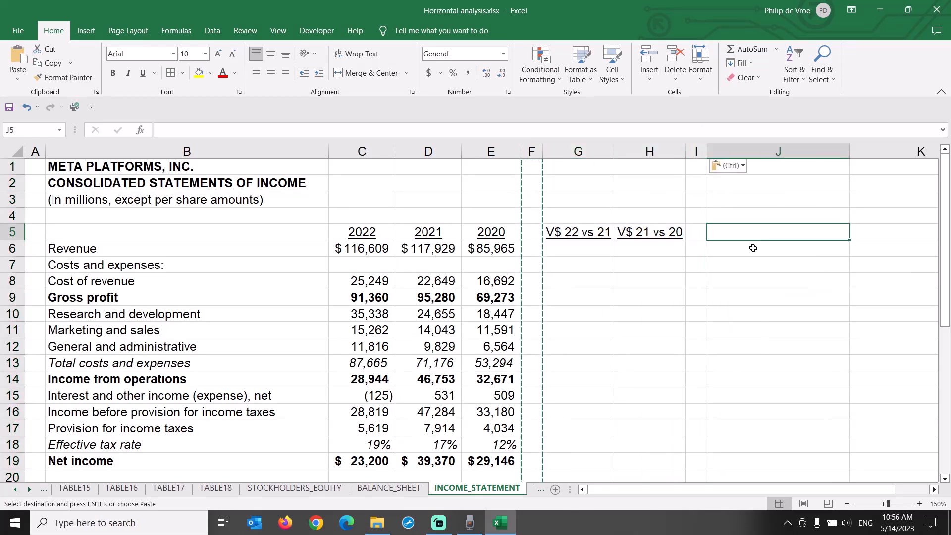
{"action": "type", "text": "V% 22 vs 21"}
{"action": "key", "text": "Tab"}
{"action": "type", "text": "V"}
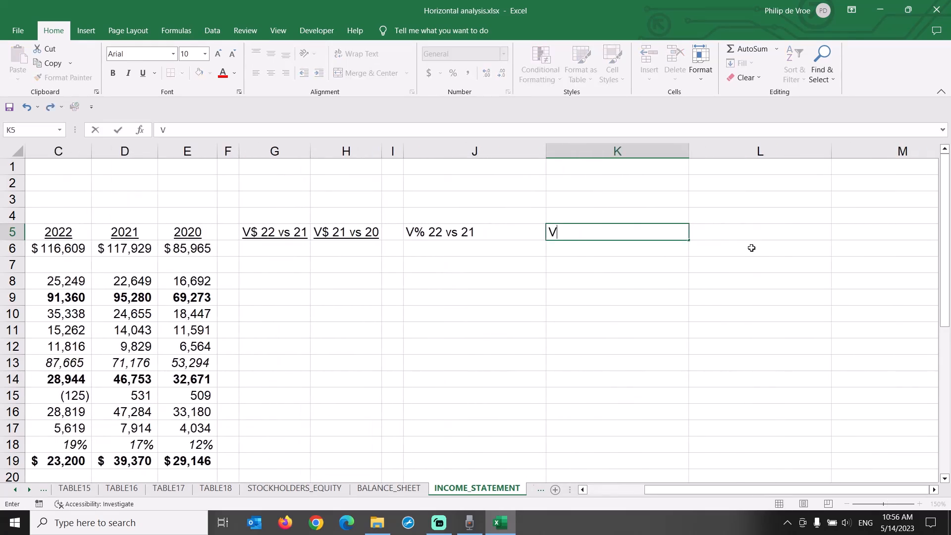
{"action": "type", "text": "% 21 vs 20"}
{"action": "key", "text": "ctrl+Return"}
{"action": "key", "text": "Down"}
{"action": "key", "text": "Left"}
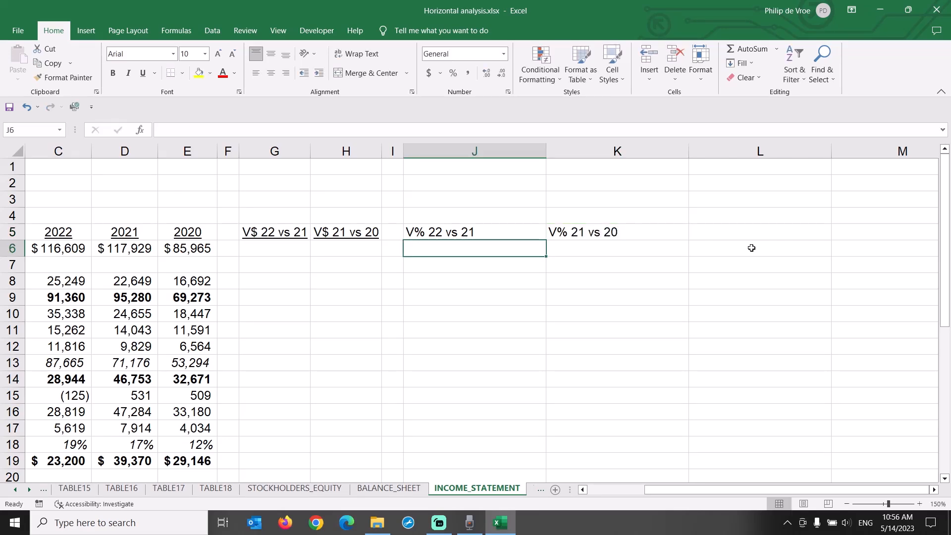
- Underline and centre the percentage variance headers in J5:K5 and fit the widths of columns J:K to them
{"action": "key", "text": "Up"}
{"action": "key", "text": "shift+Right"}
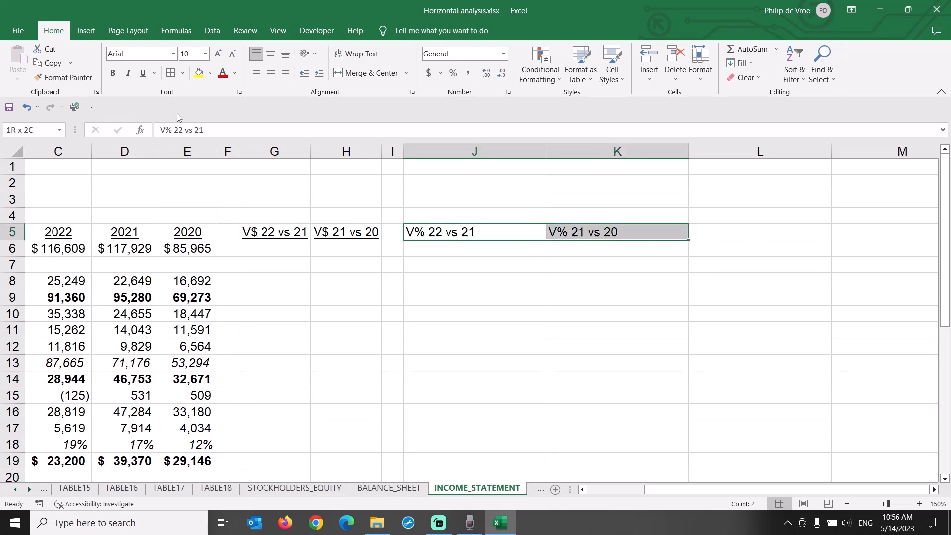
{"action": "left_click", "coordinate": [142, 73]}
{"action": "left_click", "coordinate": [271, 73]}
{"action": "left_click_drag", "start_coordinate": [535, 151], "coordinate": [549, 151]}
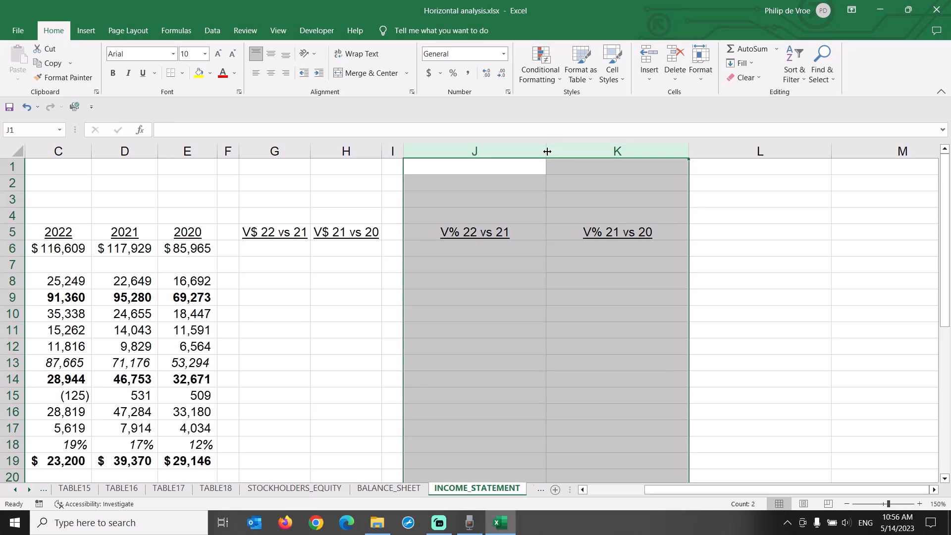
{"action": "double_click", "coordinate": [545, 151]}
- Calculate the 2022 vs 2021 dollar variance for Revenue in G6 with the formula =C6-D6
{"action": "left_click", "coordinate": [283, 250]}
{"action": "type", "text": "="}
{"action": "key", "text": "Left"}
{"action": "key", "text": "Left"}
{"action": "key", "text": "Left"}
{"action": "type", "text": "-"}
{"action": "key", "text": "Left"}
{"action": "key", "text": "Left"}
{"action": "key", "text": "Left"}
{"action": "key", "text": "Return"}
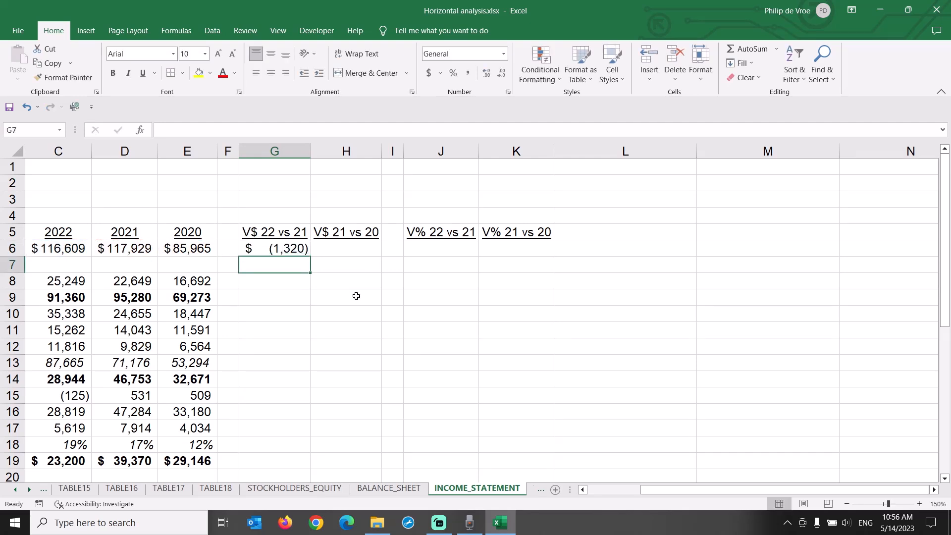
- Copy the Revenue dollar variance formula from G6 into H6 for 2021 vs 2020
{"action": "key", "text": "Up"}
{"action": "key", "text": "Right"}
{"action": "key", "text": "Left"}
{"action": "key", "text": "ctrl+c"}
{"action": "key", "text": "Right"}
{"action": "key", "text": "ctrl+v"}
- Calculate the 2022 vs 2021 percentage variance for Revenue in J6 with =G6/D6 and format it as a percentage
{"action": "key", "text": "Right"}
{"action": "key", "text": "Right"}
{"action": "type", "text": "="}
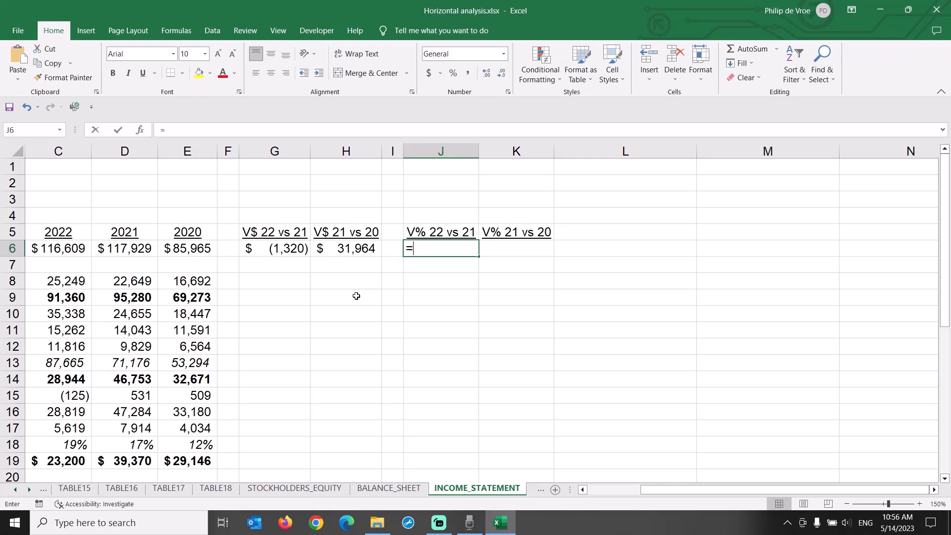
{"action": "key", "text": "Left"}
{"action": "key", "text": "Left"}
{"action": "key", "text": "Left"}
{"action": "type", "text": "/"}
{"action": "key", "text": "Left"}
{"action": "key", "text": "Left"}
{"action": "key", "text": "Left"}
{"action": "key", "text": "Left"}
{"action": "key", "text": "Left"}
{"action": "key", "text": "Left"}
{"action": "key", "text": "Return"}
{"action": "key", "text": "Up"}
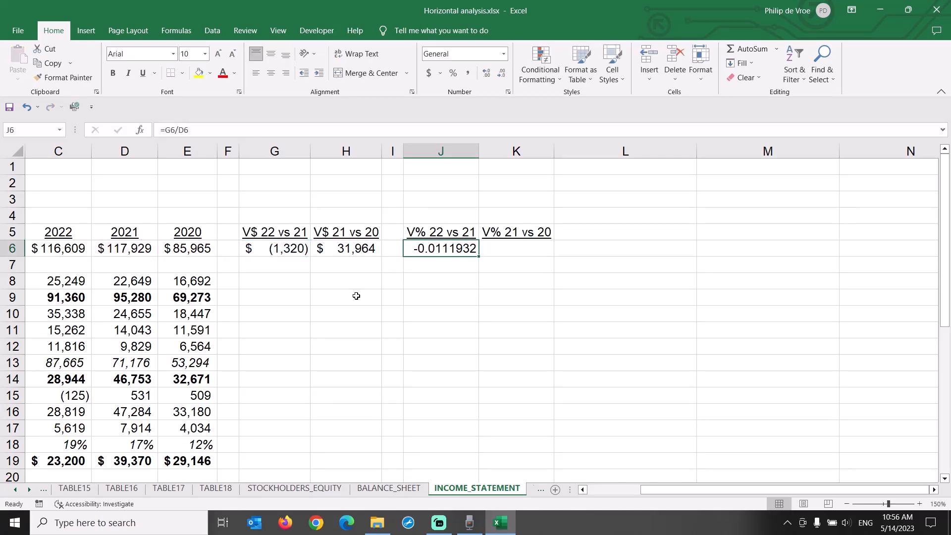
{"action": "left_click", "coordinate": [453, 73]}
{"action": "scroll", "coordinate": [474, 404], "scroll_direction": "left", "scroll_amount": 3}
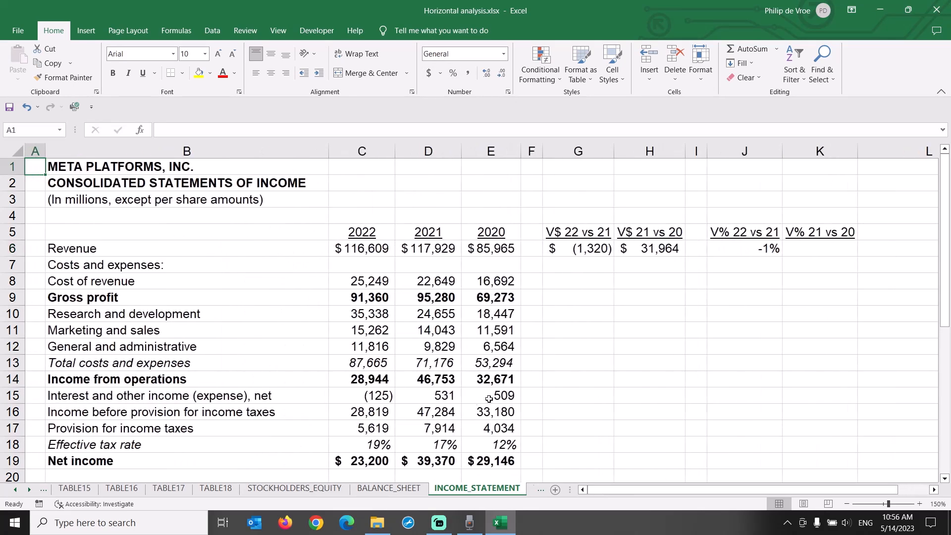
- Copy the Revenue percentage variance formula from J6 into K6 for 2021 vs 2020
{"action": "left_click", "coordinate": [756, 248]}
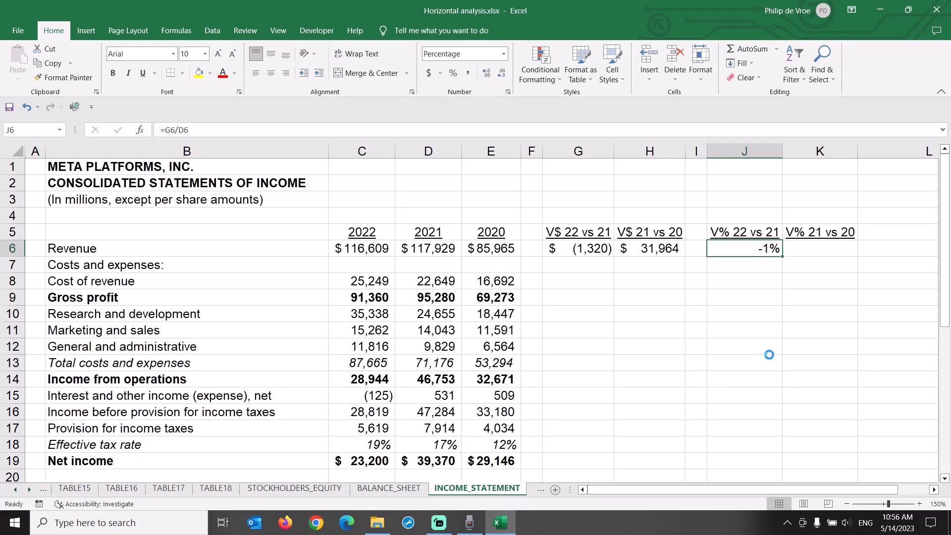
{"action": "key", "text": "ctrl+c"}
{"action": "key", "text": "Right"}
{"action": "key", "text": "ctrl+v"}
{"action": "key", "text": "Escape"}
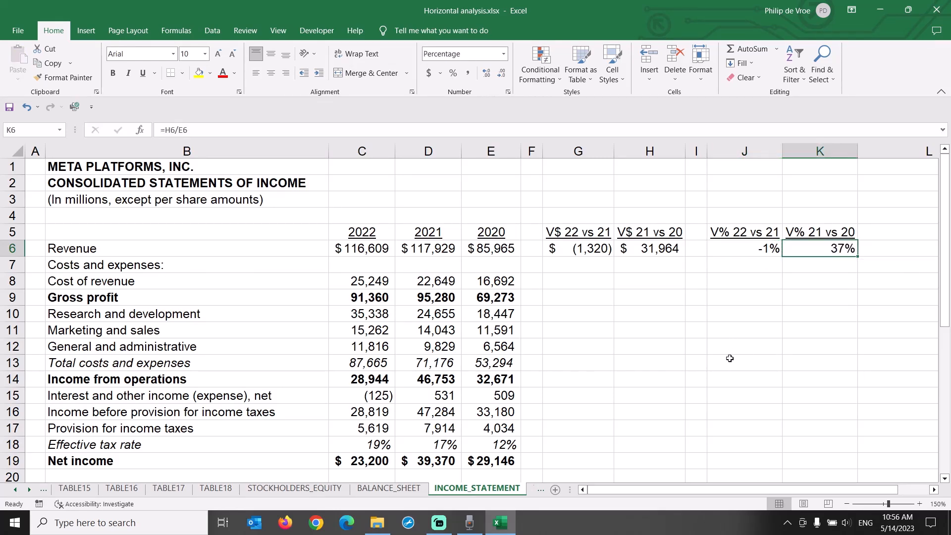
- Copy the Revenue variance formulas in G6:K6 to rows 8 through 17 and to the Net income row 19
{"action": "left_click_drag", "start_coordinate": [607, 250], "coordinate": [818, 251]}
{"action": "key", "text": "ctrl+c"}
{"action": "left_click_drag", "start_coordinate": [594, 283], "coordinate": [572, 424]}
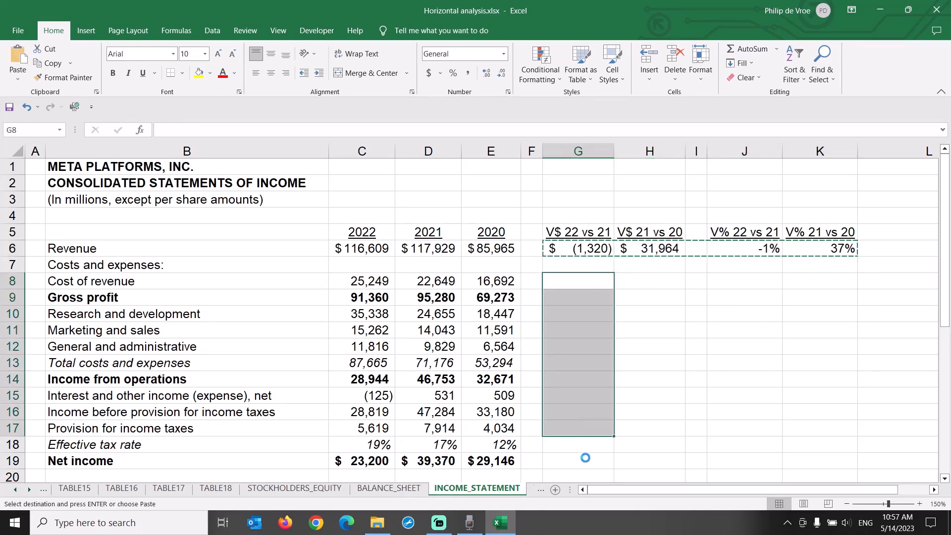
{"action": "key", "text": "ctrl+v"}
{"action": "left_click", "coordinate": [600, 460]}
{"action": "key", "text": "ctrl+v"}
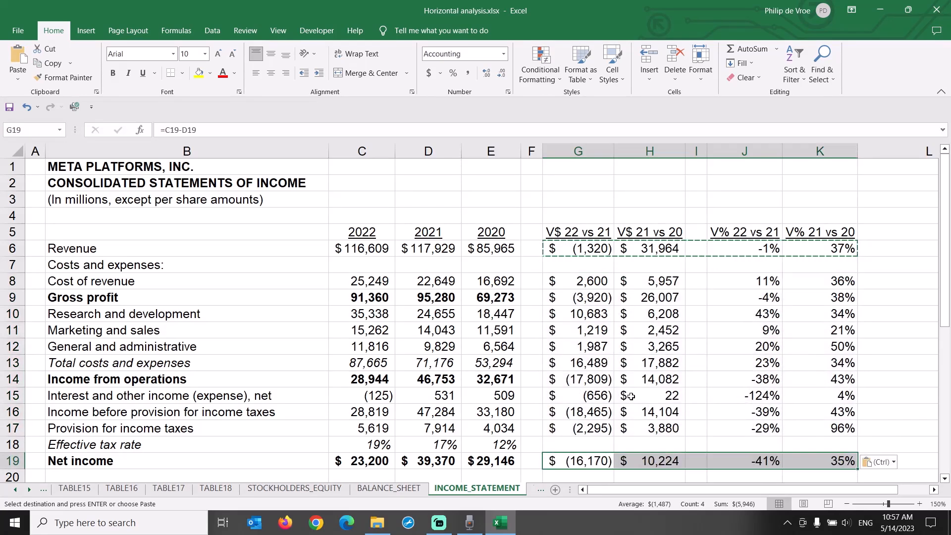
- Bold the variances in G:K for Gross profit, Income from operations and Net income, and italicize those for Total costs and expenses
{"action": "left_click_drag", "start_coordinate": [596, 300], "coordinate": [842, 300]}
{"action": "left_click_drag", "start_coordinate": [583, 384], "coordinate": [795, 388], "text": "ctrl"}
{"action": "left_click_drag", "start_coordinate": [605, 463], "coordinate": [817, 461], "text": "ctrl"}
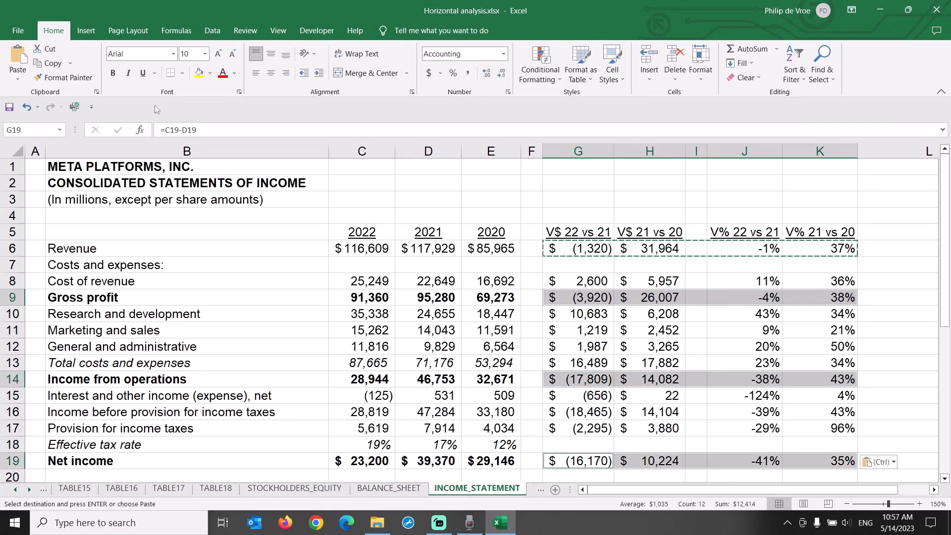
{"action": "left_click", "coordinate": [113, 73]}
{"action": "left_click_drag", "start_coordinate": [559, 369], "coordinate": [837, 363]}
{"action": "left_click", "coordinate": [130, 74]}
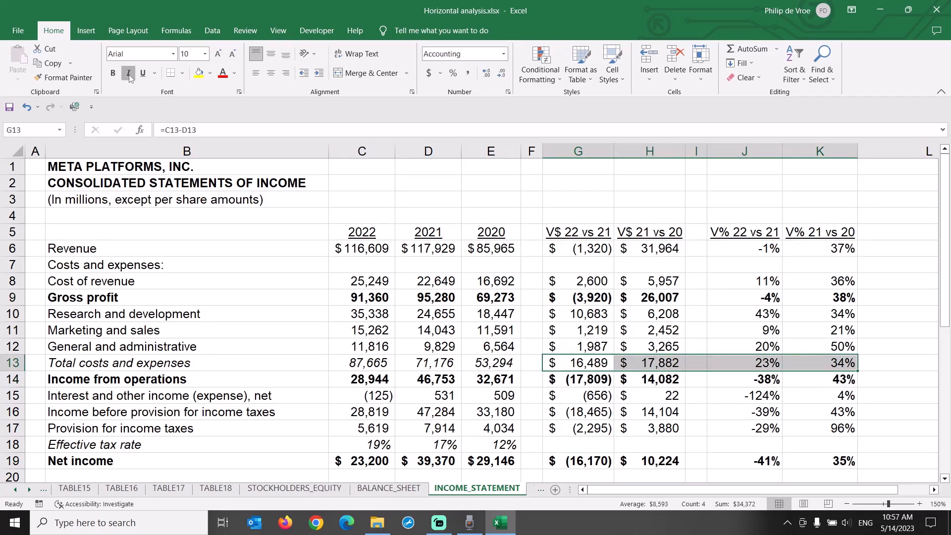
- Replace the 22 vs 21 percentage variance for Interest and other income in J15 with "NMF" and centre it
{"action": "left_click", "coordinate": [737, 394]}
{"action": "type", "text": "NMF"}
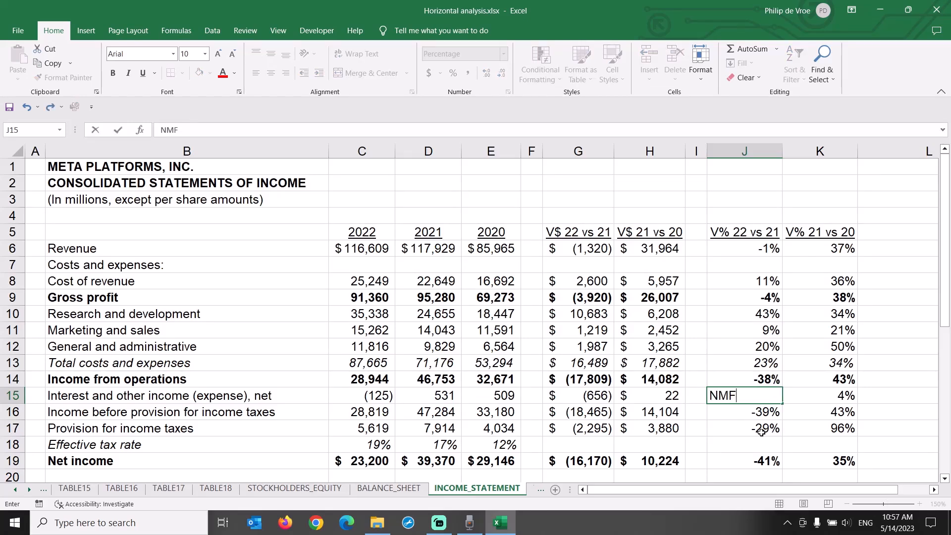
{"action": "key", "text": "Return"}
{"action": "key", "text": "Up"}
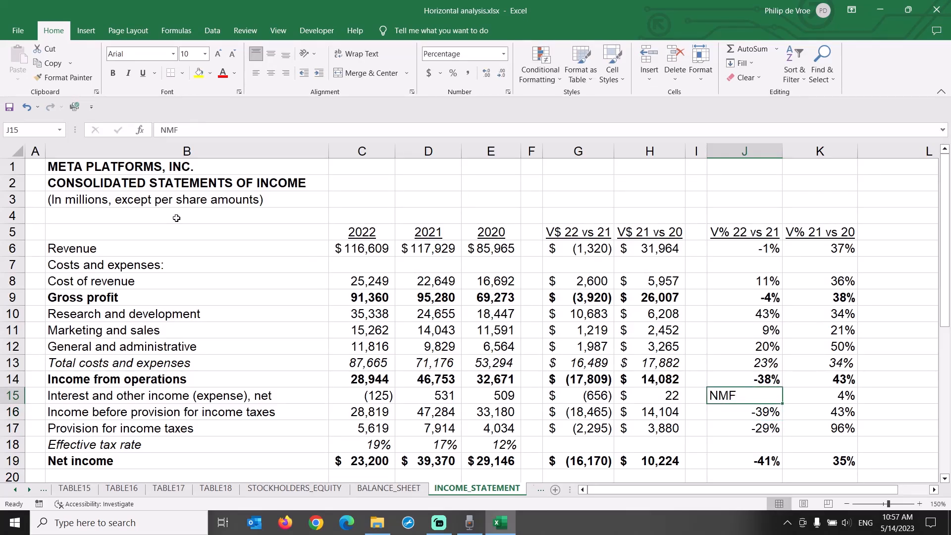
{"action": "left_click", "coordinate": [270, 77]}
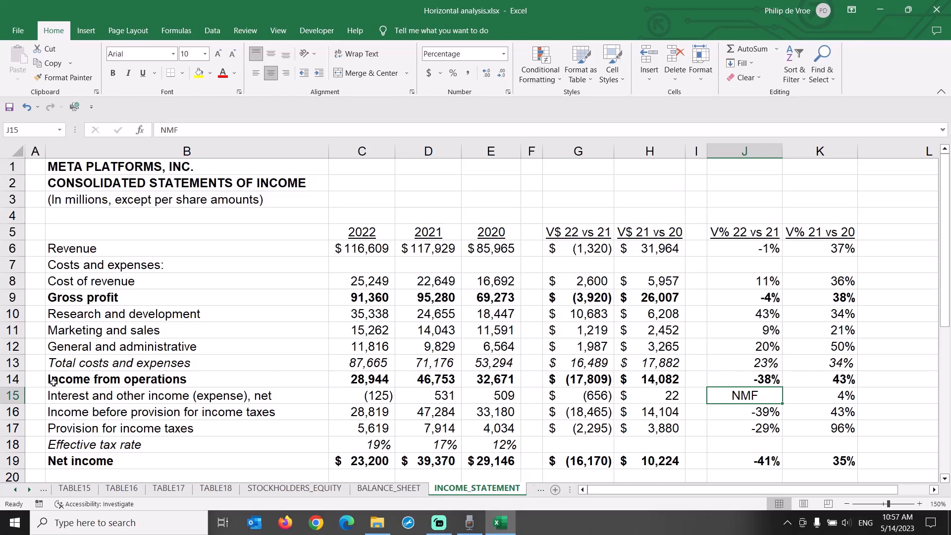
- Examine the 21 vs 20 variances of Income from operations, Revenue, Total costs and expenses and the individual cost lines to identify the main drivers
{"action": "left_click", "coordinate": [15, 379]}
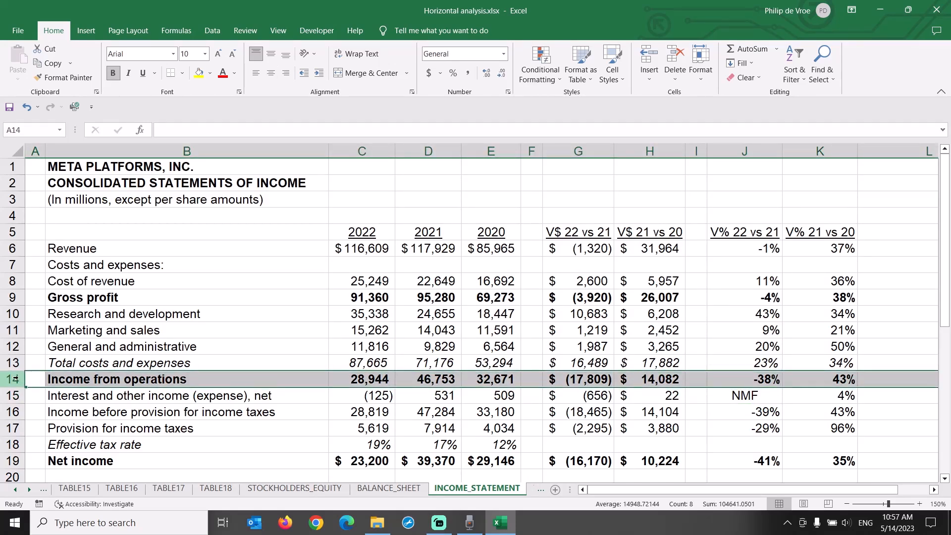
{"action": "left_click", "coordinate": [813, 380]}
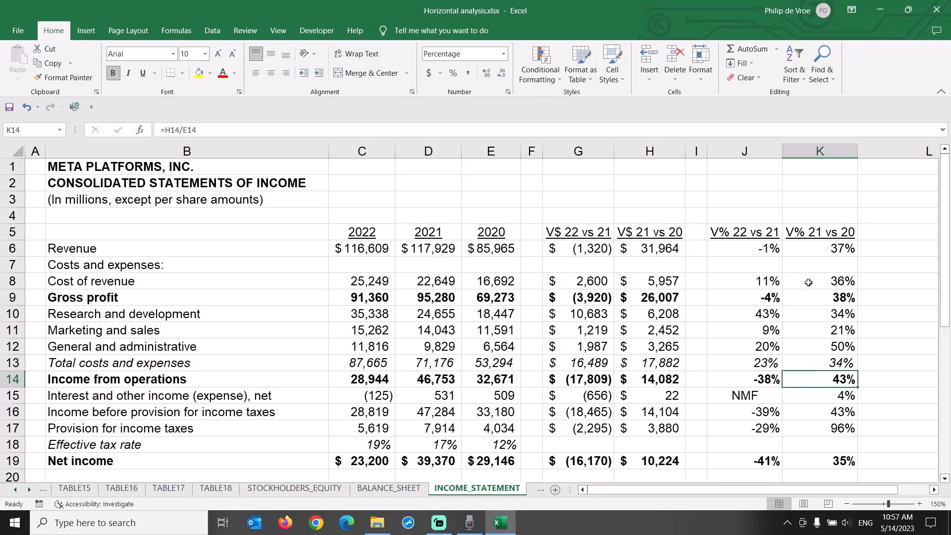
{"action": "left_click", "coordinate": [808, 251]}
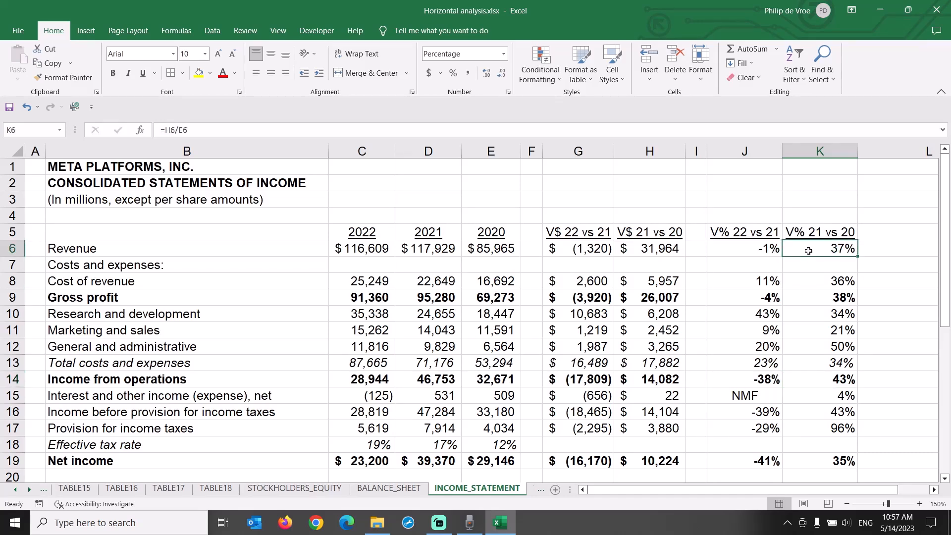
{"action": "left_click", "coordinate": [8, 248]}
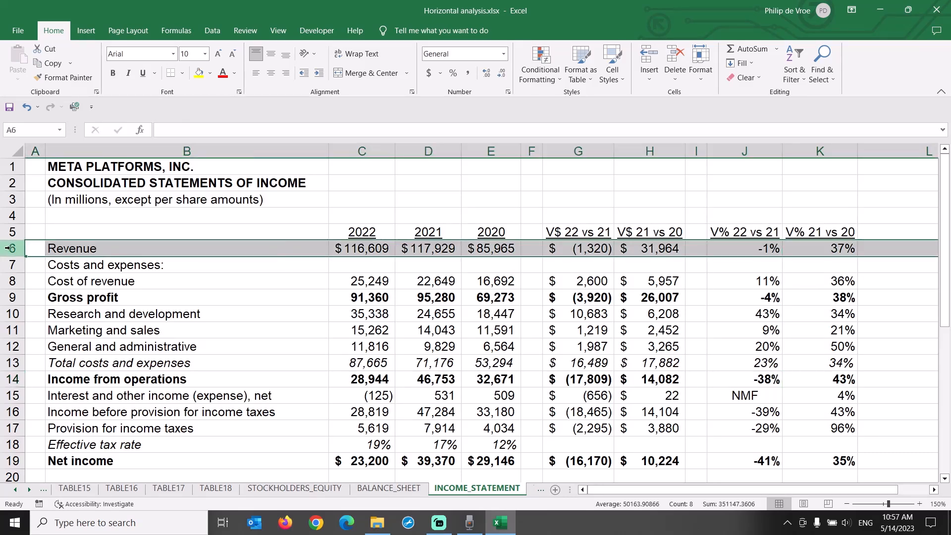
{"action": "left_click", "coordinate": [8, 363]}
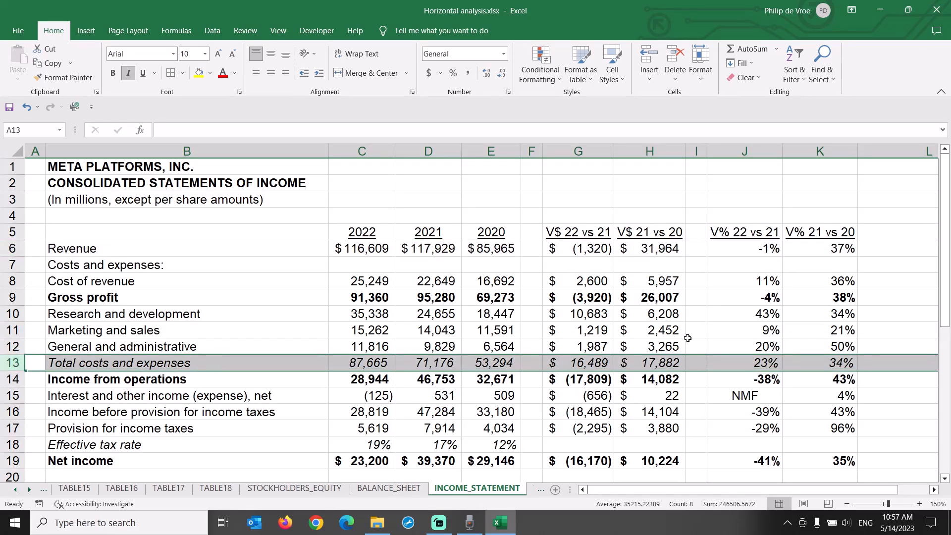
{"action": "left_click", "coordinate": [795, 363]}
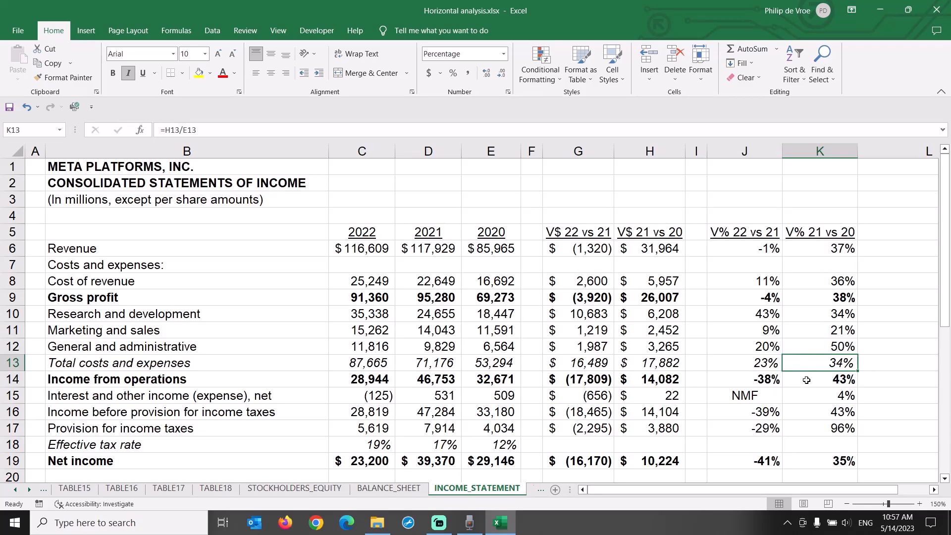
{"action": "left_click", "coordinate": [807, 380]}
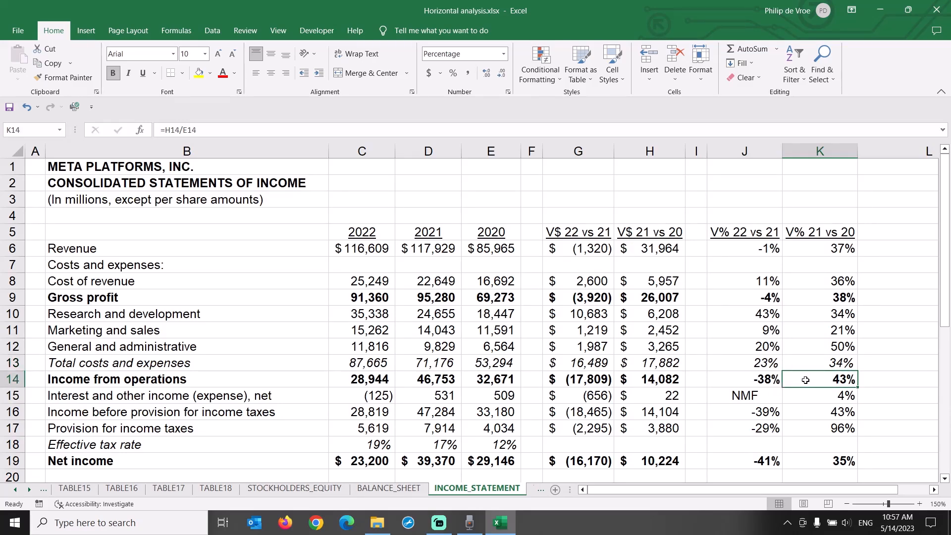
{"action": "left_click", "coordinate": [13, 281]}
{"action": "left_click", "coordinate": [14, 314], "text": "ctrl"}
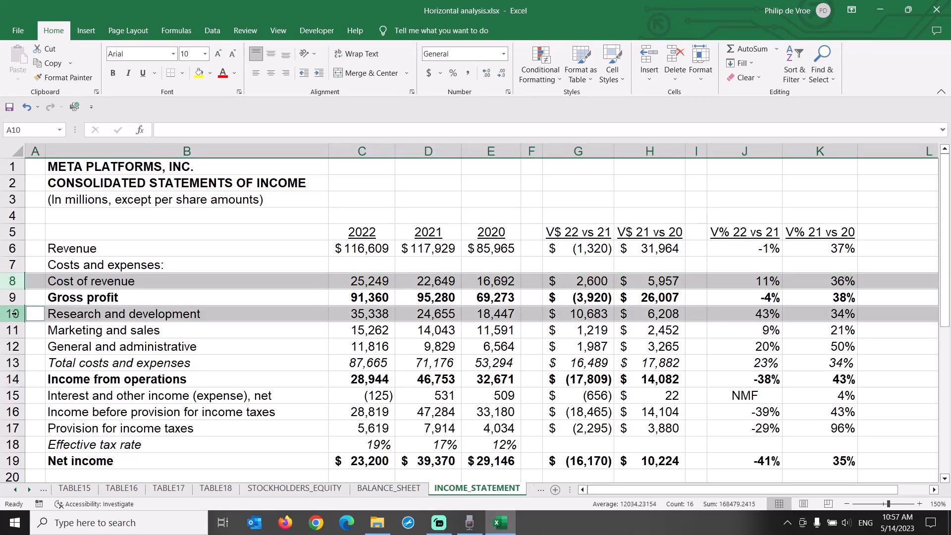
{"action": "left_click", "coordinate": [13, 363], "text": "ctrl"}
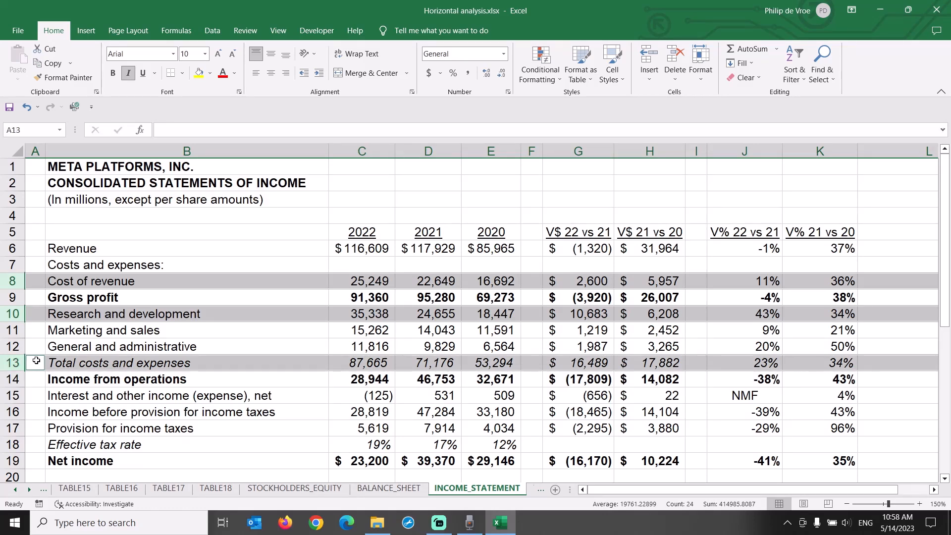
{"action": "left_click", "coordinate": [12, 330]}
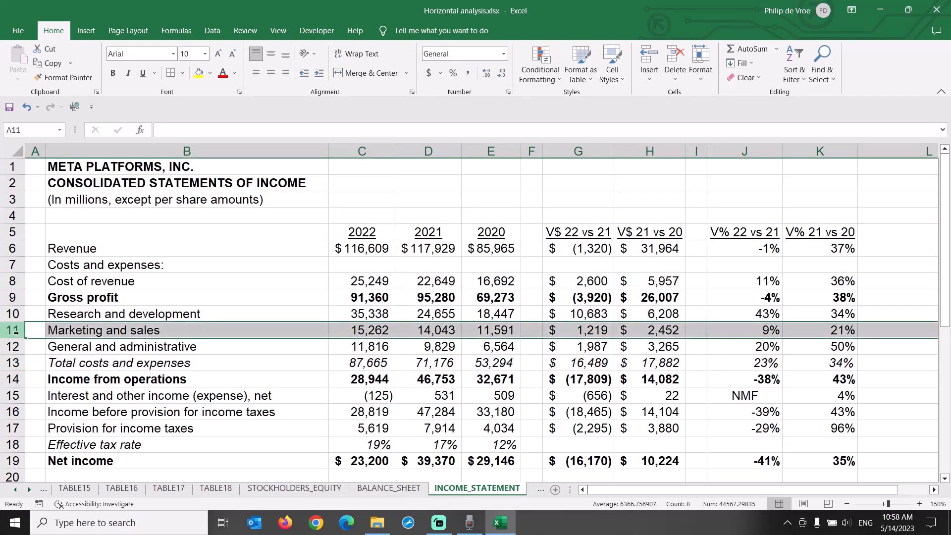
{"action": "left_click", "coordinate": [13, 347], "text": "ctrl"}
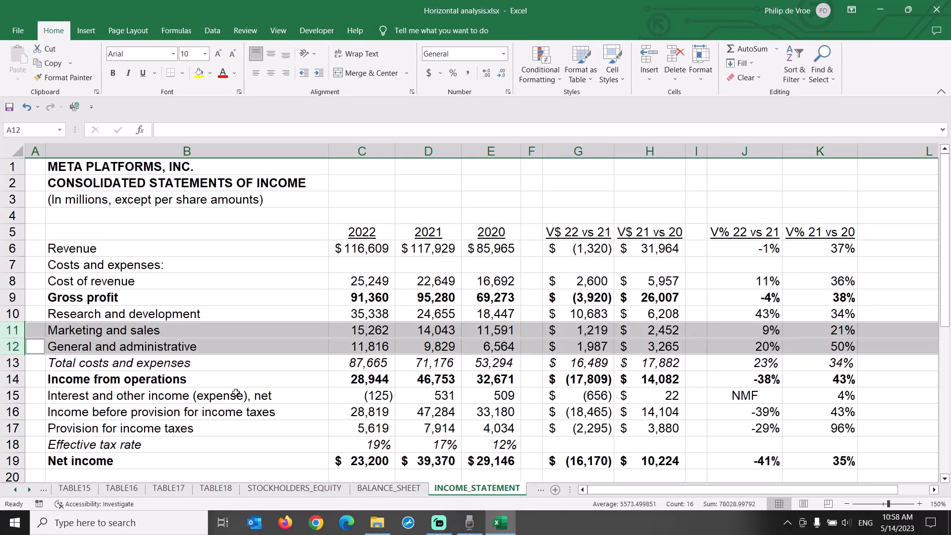
{"action": "left_click_drag", "start_coordinate": [822, 337], "coordinate": [812, 347]}
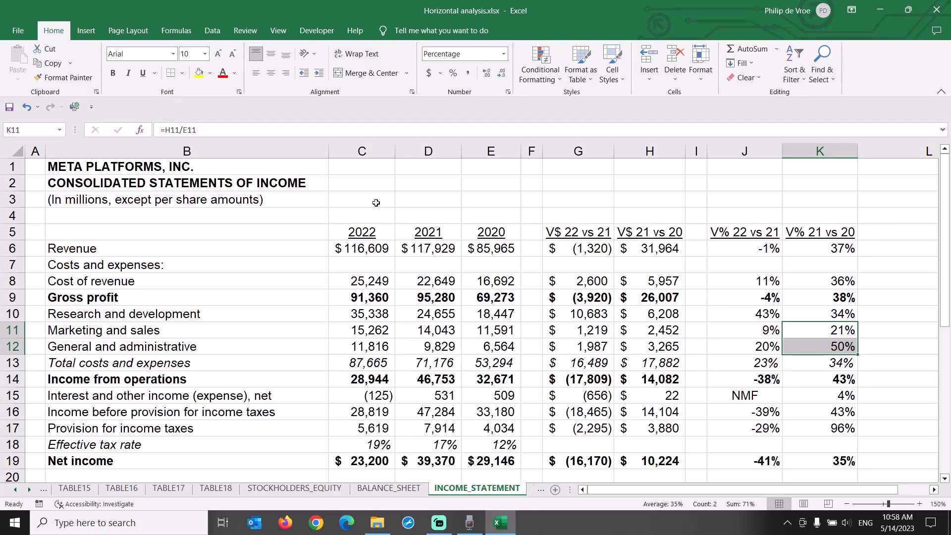
- Enter in C3, at font size 9, "21 vs 20: spectacular revenue growth, and some cost productivity, drive very solid profitability growth"
{"action": "left_click", "coordinate": [376, 203]}
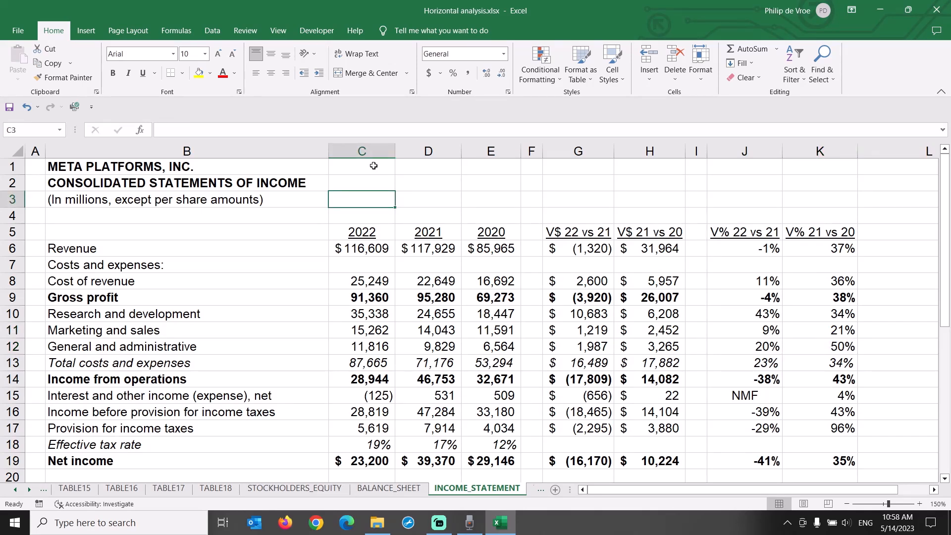
{"action": "left_click", "coordinate": [232, 53]}
{"action": "type", "text": "21 vs "}
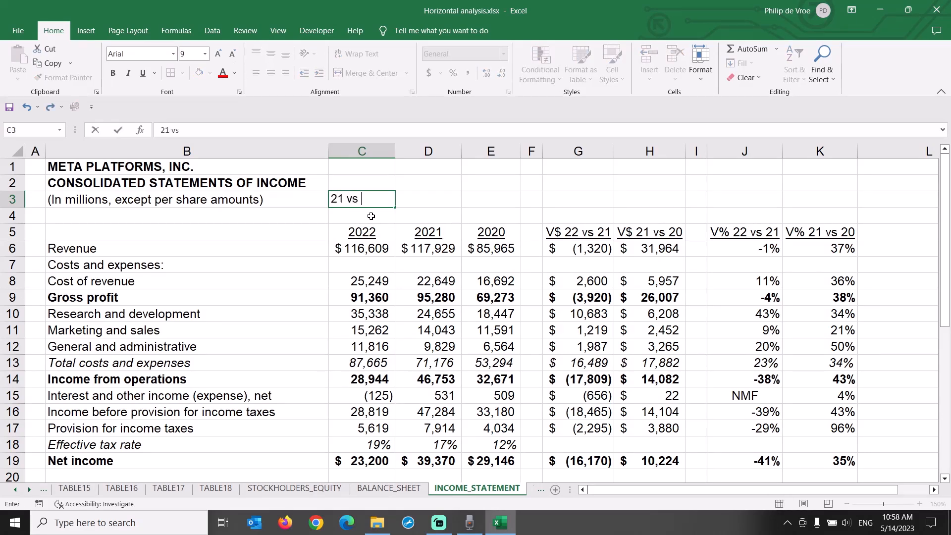
{"action": "type", "text": "20: spectacular reven"}
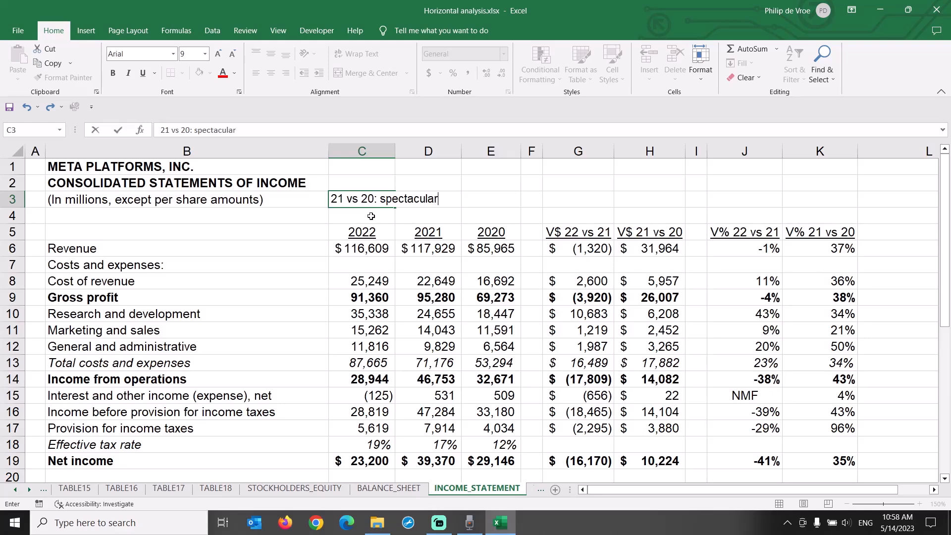
{"action": "type", "text": "rowt"}
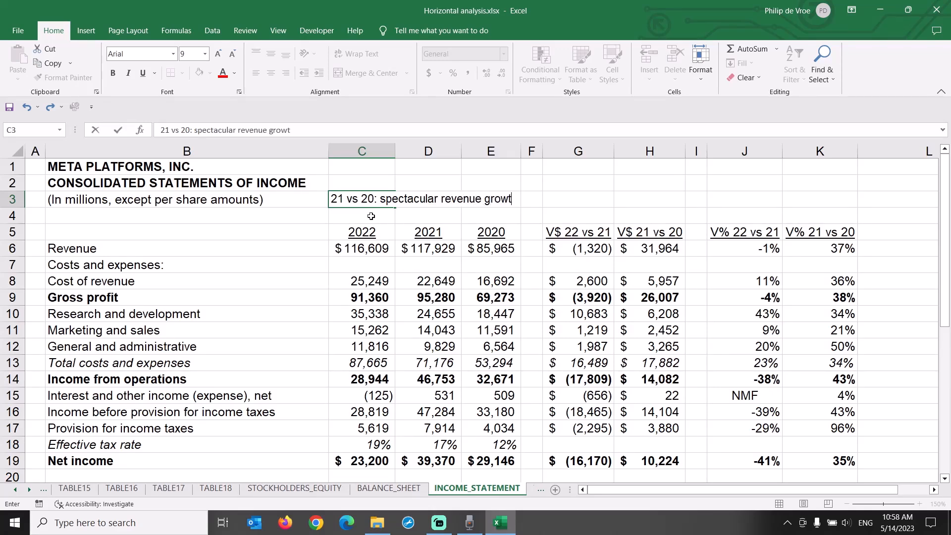
{"action": "type", "text": "h, and some cost productiv"}
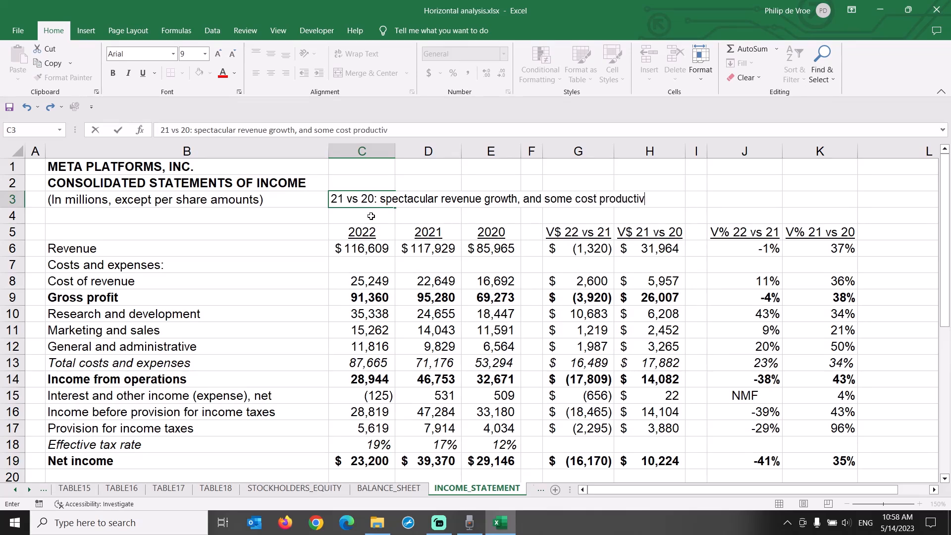
{"action": "type", "text": "ity, drive very solid "}
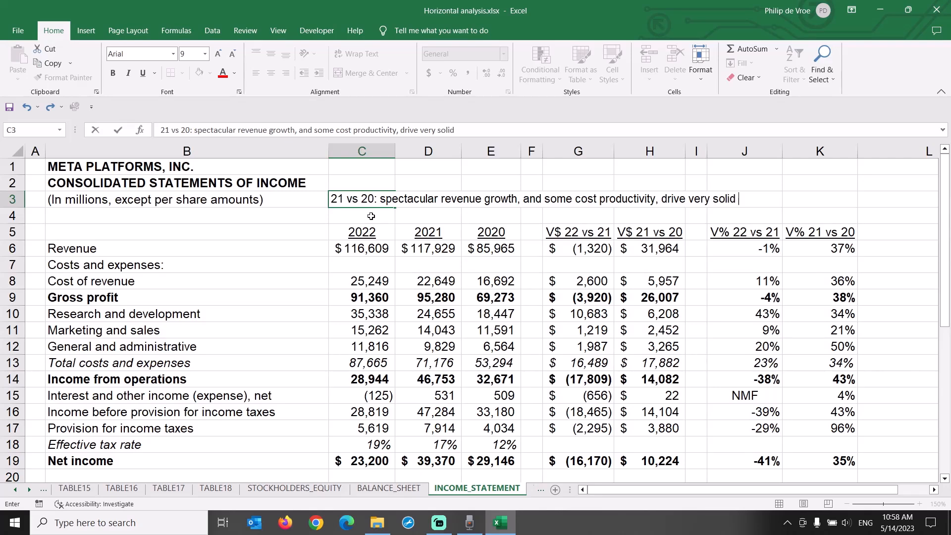
{"action": "type", "text": "profitabili"}
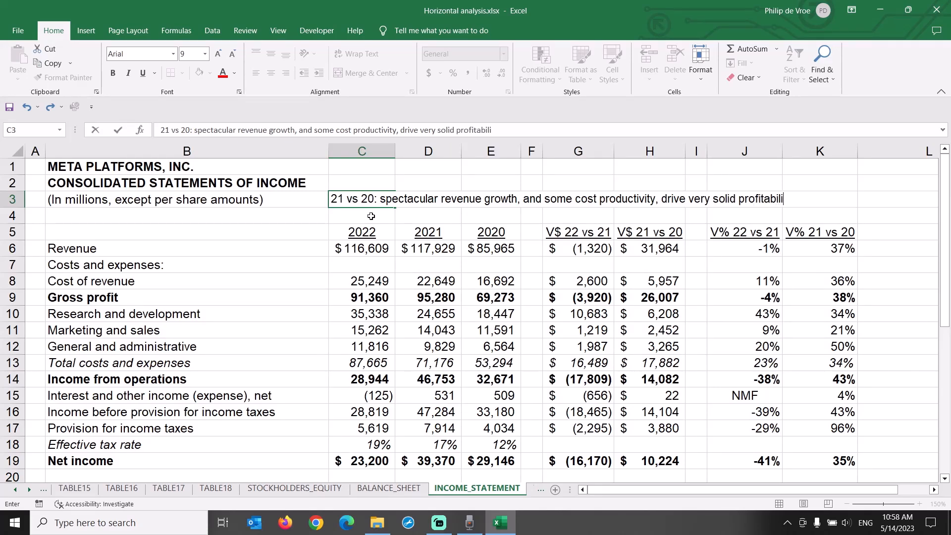
{"action": "type", "text": "ty growth"}
{"action": "key", "text": "Return"}
{"action": "key", "text": "Up"}
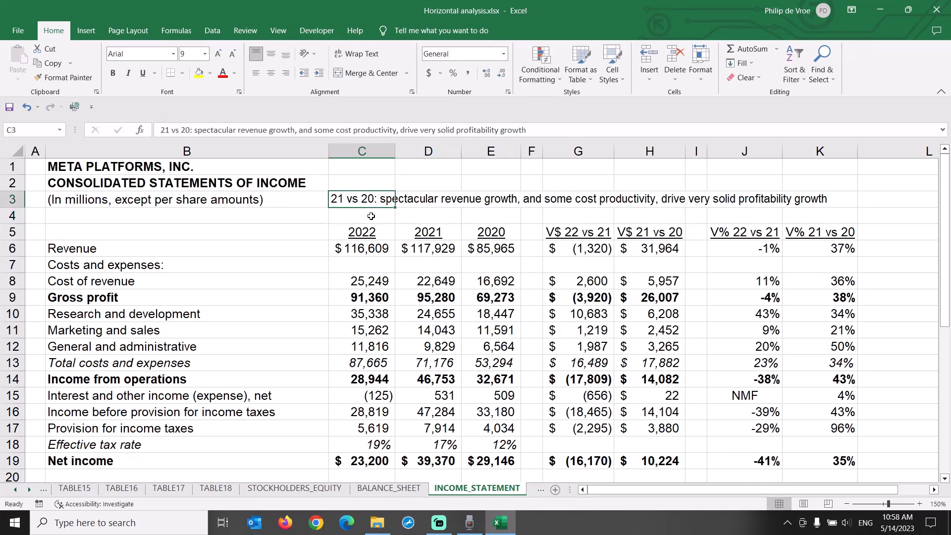
- Compare the variances of Revenue, Total costs and expenses and Income from operations, first for 21 vs 20, then for 22 vs 21
{"action": "left_click", "coordinate": [840, 253]}
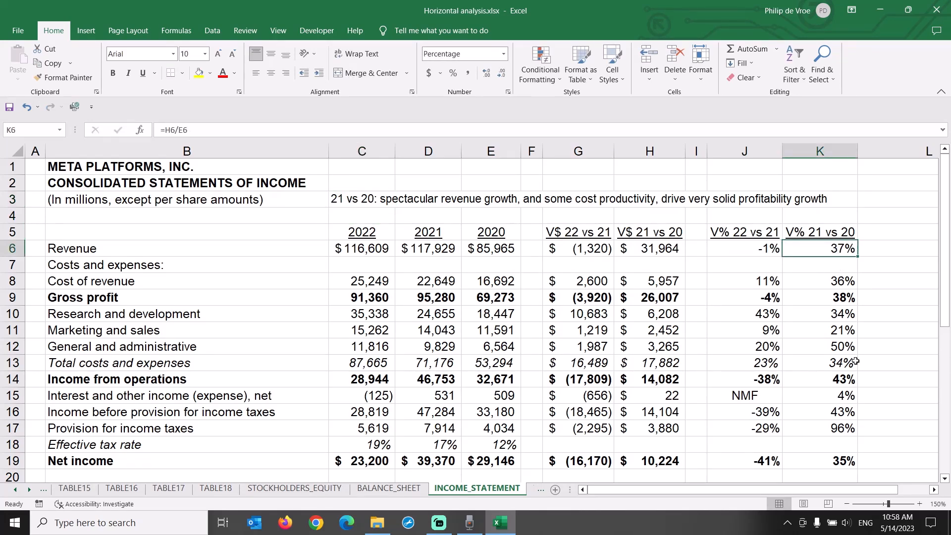
{"action": "left_click", "coordinate": [838, 362], "text": "ctrl"}
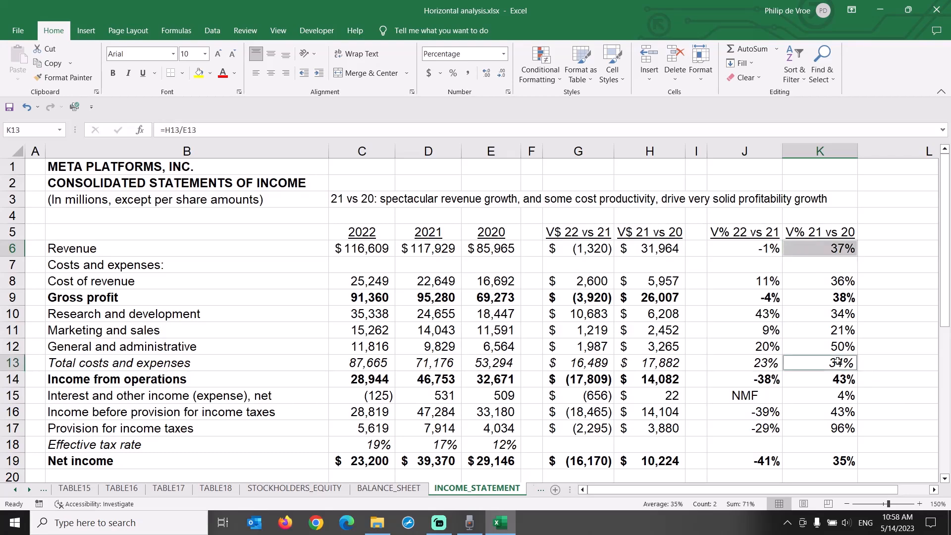
{"action": "left_click", "coordinate": [843, 379], "text": "ctrl"}
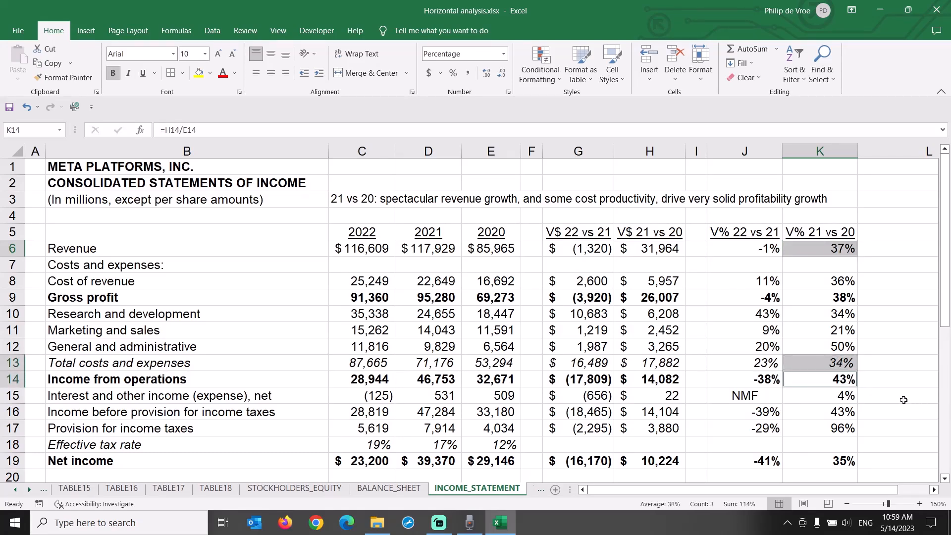
{"action": "left_click", "coordinate": [744, 151]}
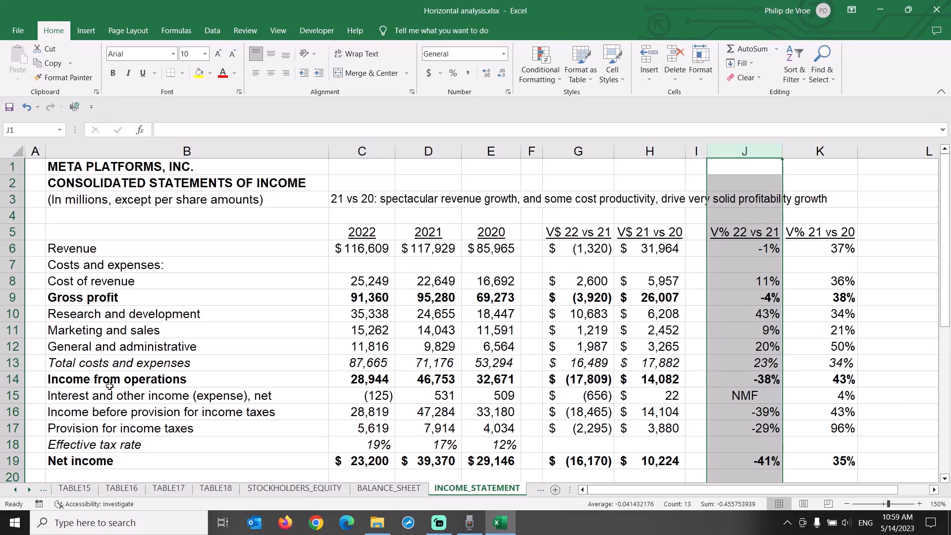
{"action": "left_click", "coordinate": [12, 379]}
{"action": "left_click", "coordinate": [748, 379]}
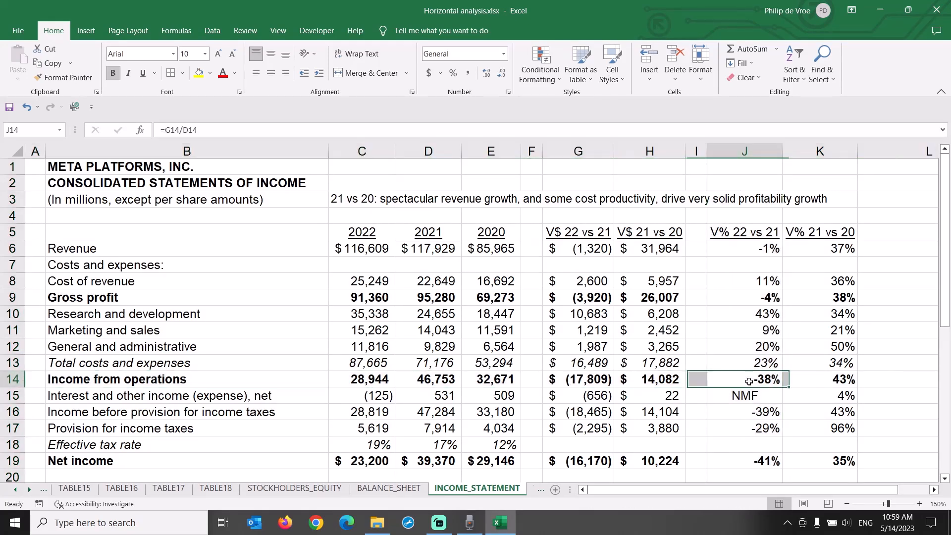
{"action": "left_click", "coordinate": [749, 252]}
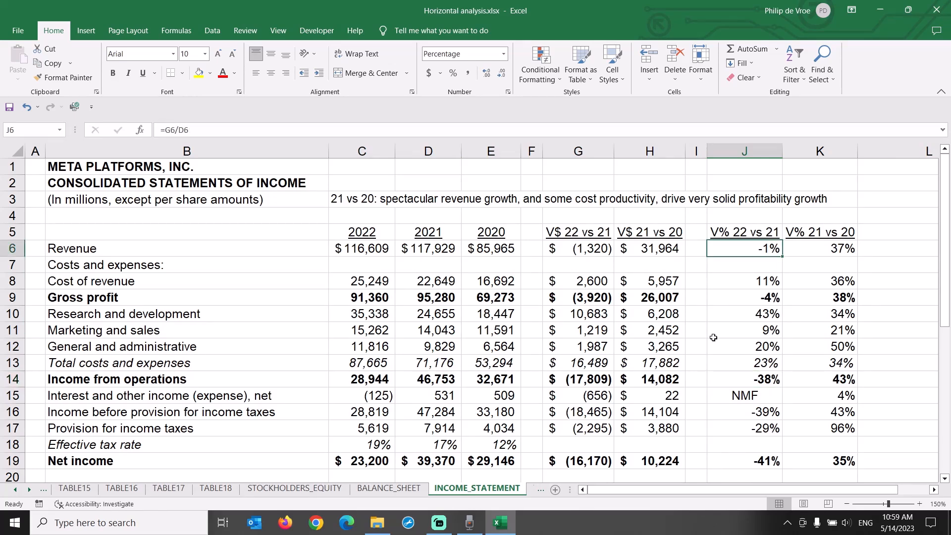
{"action": "left_click", "coordinate": [734, 365]}
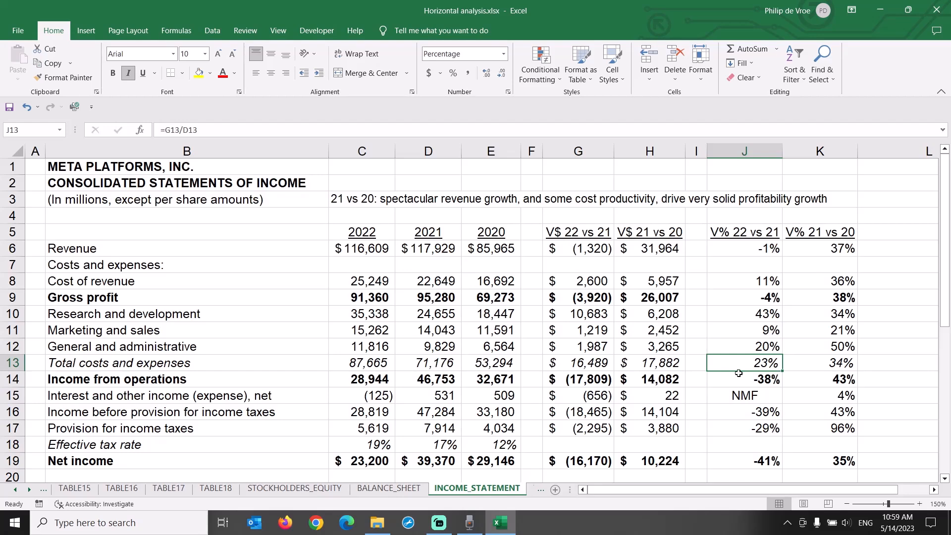
{"action": "left_click_drag", "start_coordinate": [603, 381], "coordinate": [741, 380]}
{"action": "left_click", "coordinate": [605, 379]}
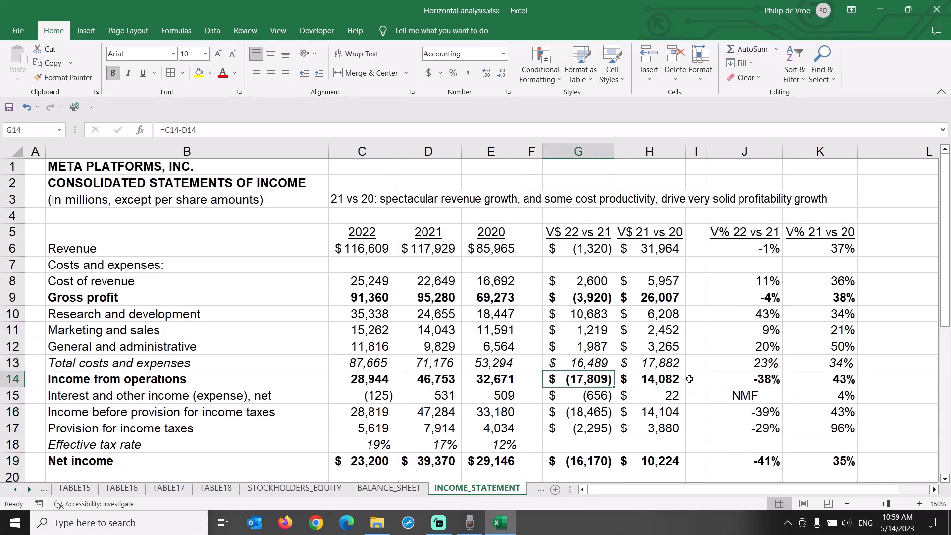
{"action": "left_click", "coordinate": [737, 379], "text": "ctrl"}
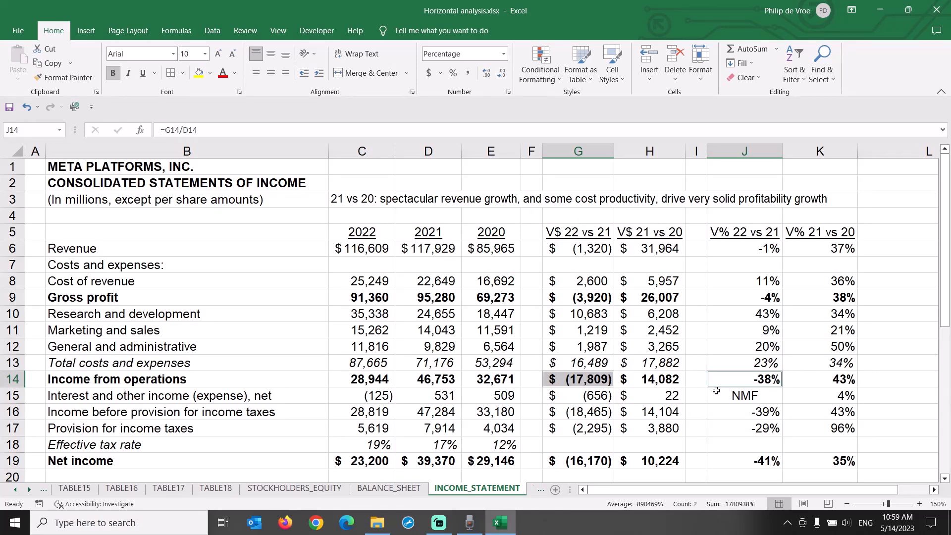
- Highlight in yellow the 22 vs 21 percentage variances for Research and development in J10 and Gross profit in J9
{"action": "left_click", "coordinate": [735, 312]}
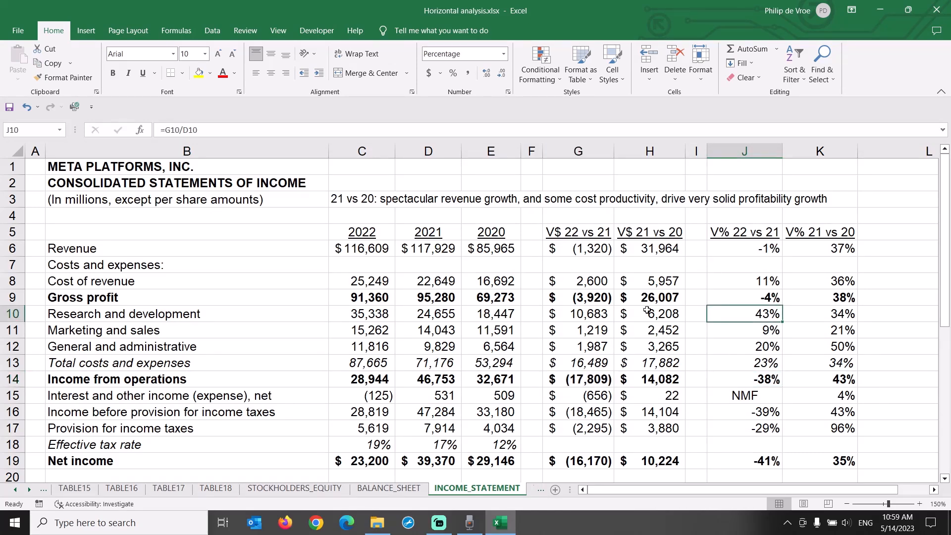
{"action": "left_click", "coordinate": [200, 73]}
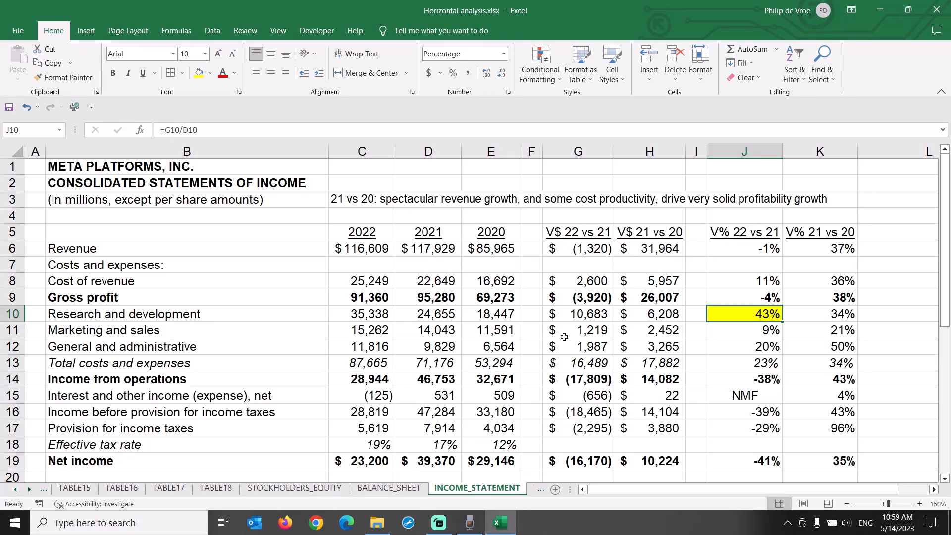
{"action": "left_click", "coordinate": [732, 298]}
{"action": "left_click", "coordinate": [194, 75]}
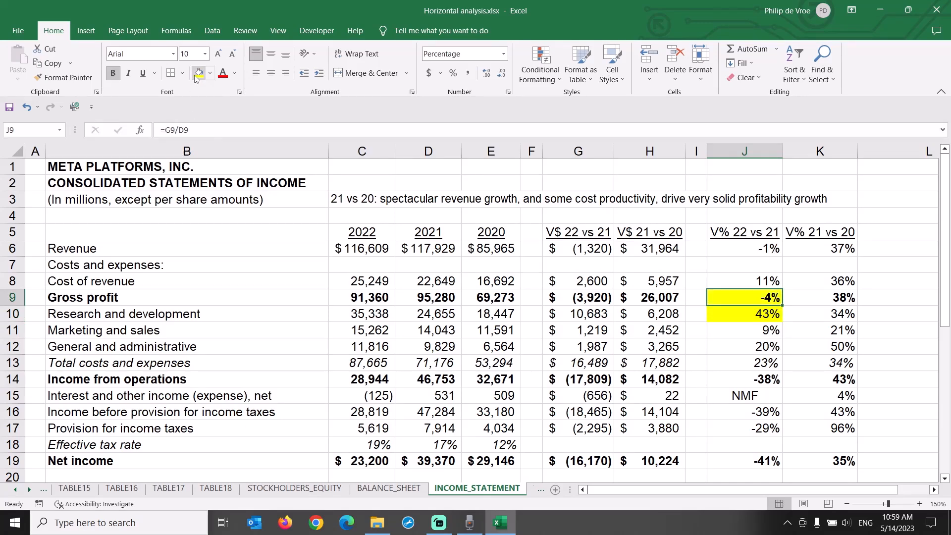
- Enter in C2, at font size 9, "22 vs 21: major increase in R&D expense $11B, and gross margin erosion on flat revenue, drive profitability decline"
{"action": "left_click", "coordinate": [369, 180]}
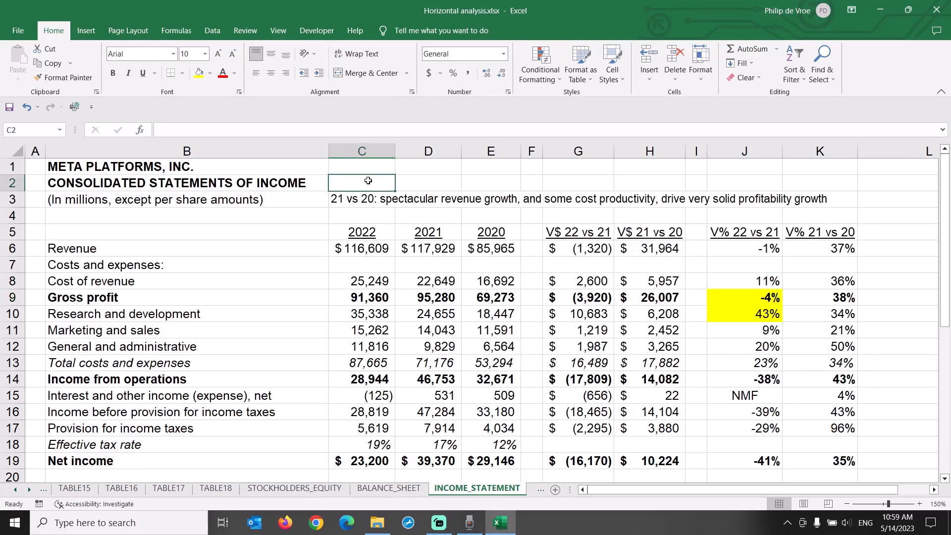
{"action": "left_click", "coordinate": [232, 54]}
{"action": "type", "text": "22 vs 21"}
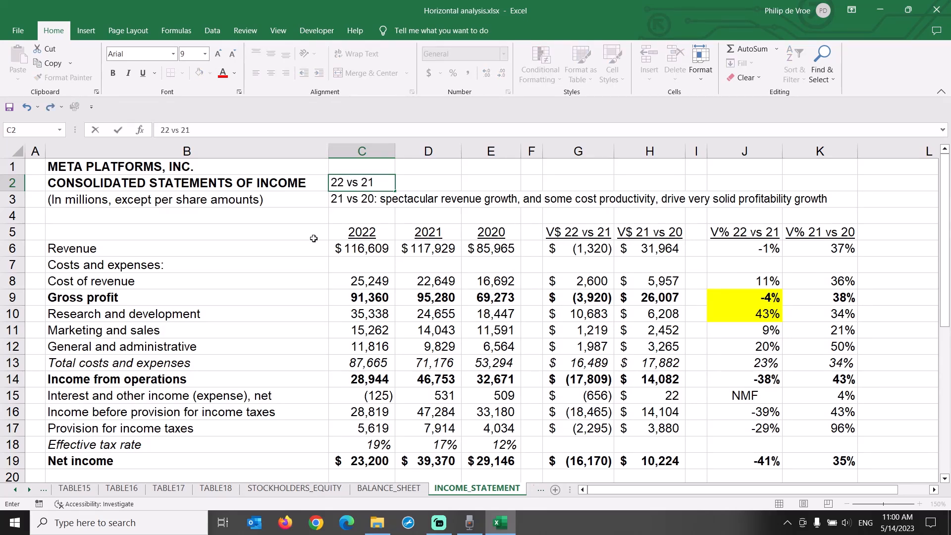
{"action": "type", "text": ": major increase in R"}
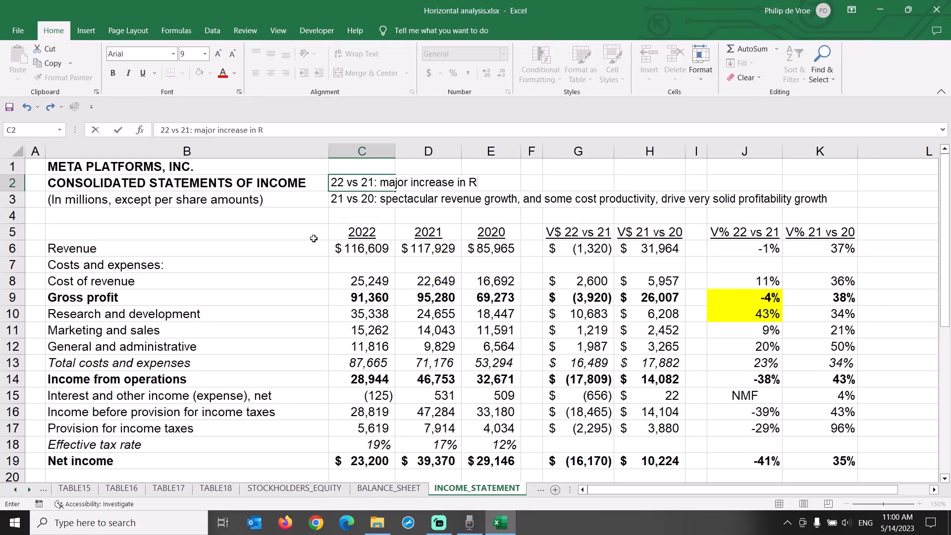
{"action": "type", "text": "&D expen"}
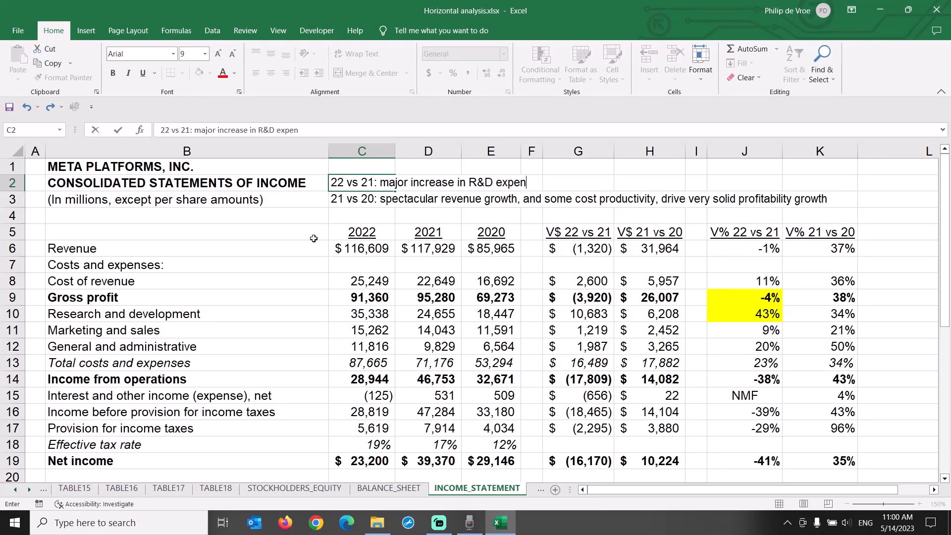
{"action": "type", "text": "se $11B, and "}
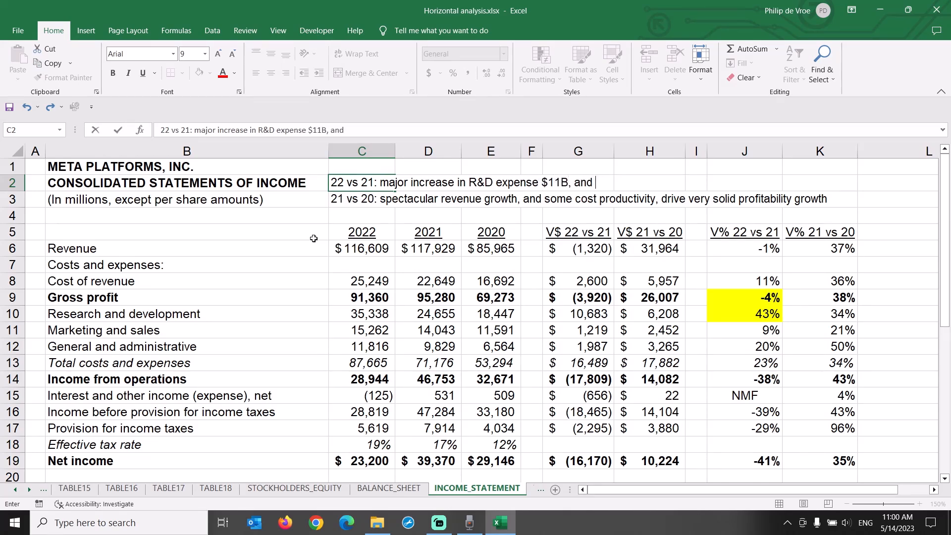
{"action": "type", "text": "gross margi"}
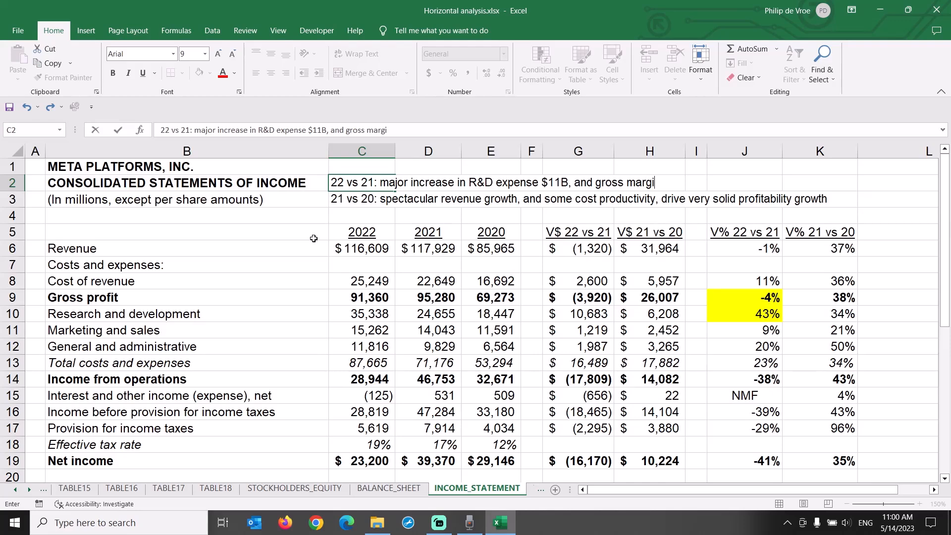
{"action": "type", "text": "n erosion on flat revenue"}
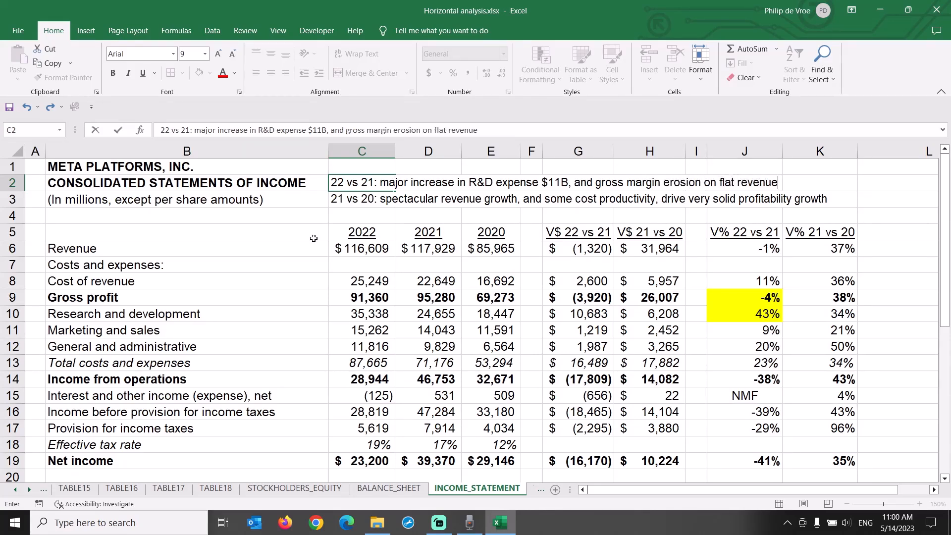
{"action": "type", "text": ", drive profitability decline"}
{"action": "key", "text": "Return"}
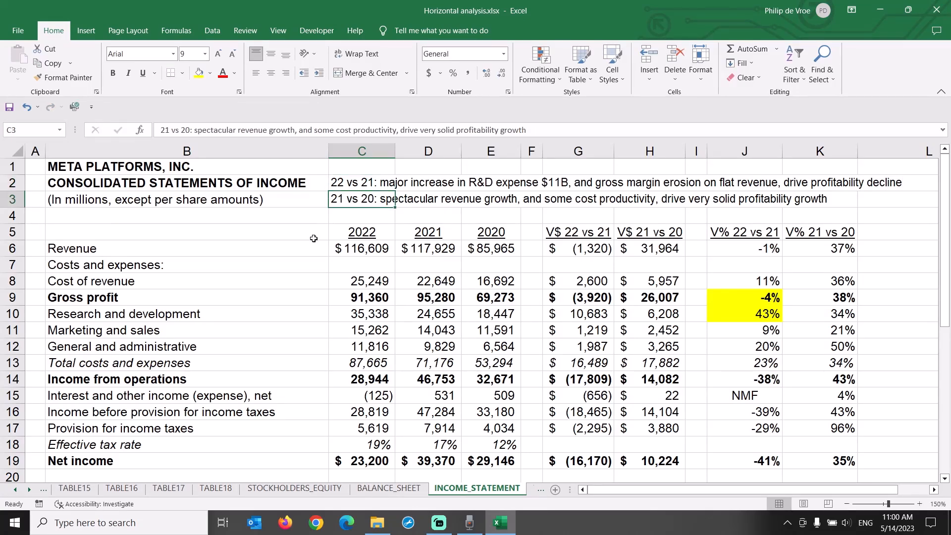
{"action": "left_click", "coordinate": [900, 154]}
{"action": "left_click", "coordinate": [871, 248]}
{"action": "left_click", "coordinate": [875, 278]}
{"action": "left_click", "coordinate": [877, 297]}
{"action": "left_click", "coordinate": [879, 314]}
{"action": "left_click", "coordinate": [881, 328]}
{"action": "left_click", "coordinate": [881, 346]}
{"action": "left_click", "coordinate": [882, 362]}
{"action": "left_click", "coordinate": [880, 382]}
{"action": "left_click", "coordinate": [882, 395]}
{"action": "left_click", "coordinate": [885, 413]}
{"action": "left_click", "coordinate": [889, 429]}
{"action": "left_click", "coordinate": [887, 458]}
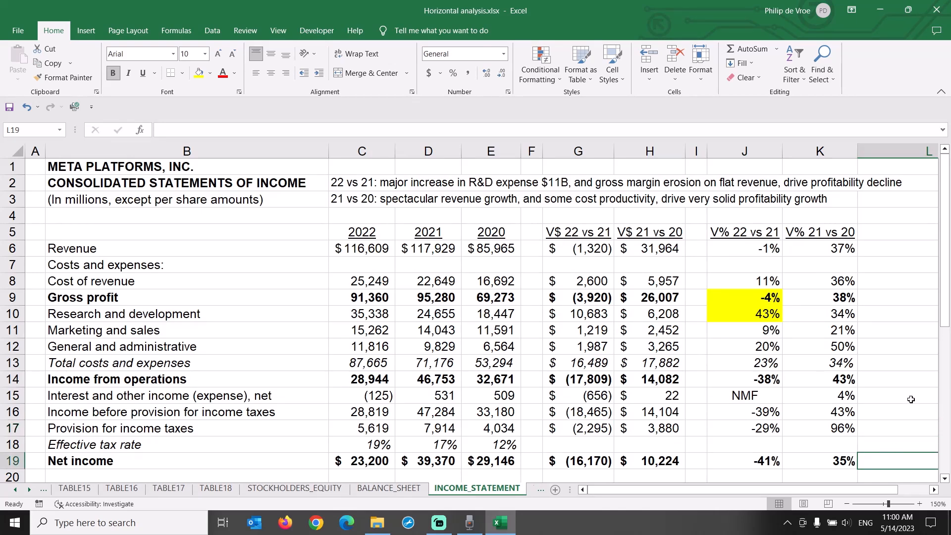